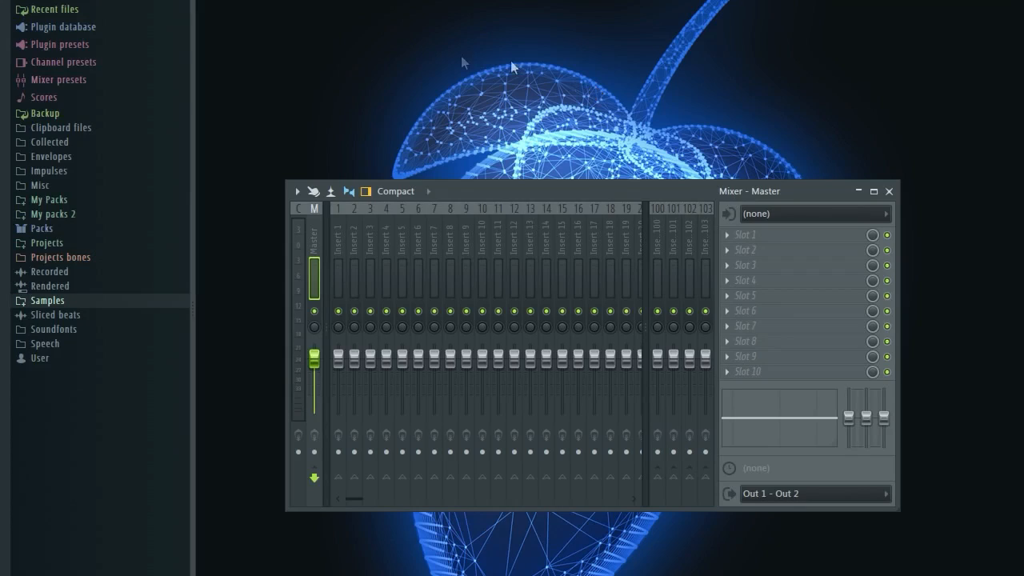
# Close the mixer, expand the Samples folder in the Browser, and bring up the Channel rack.
pyautogui.click(889, 192)
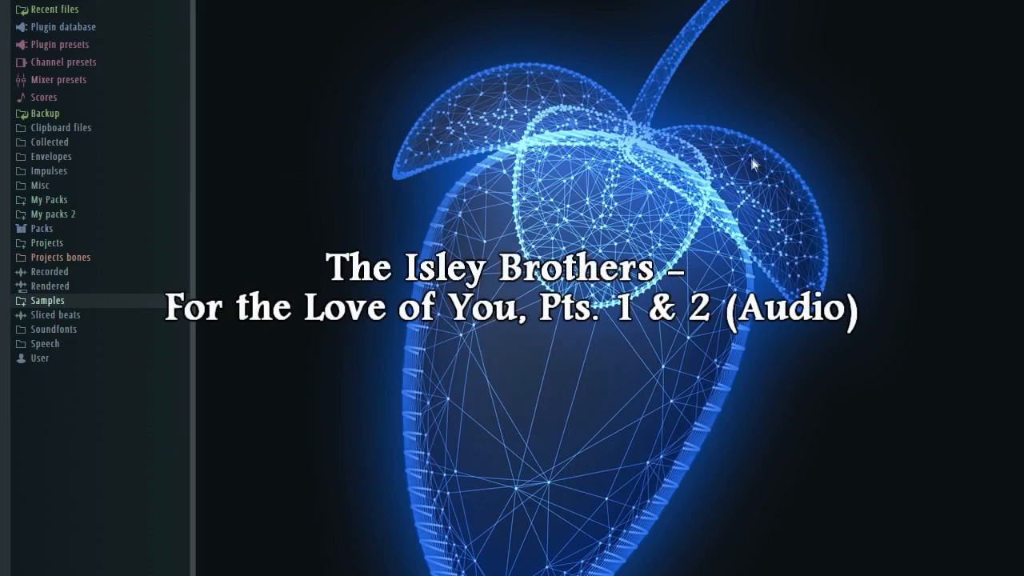
pyautogui.click(47, 300)
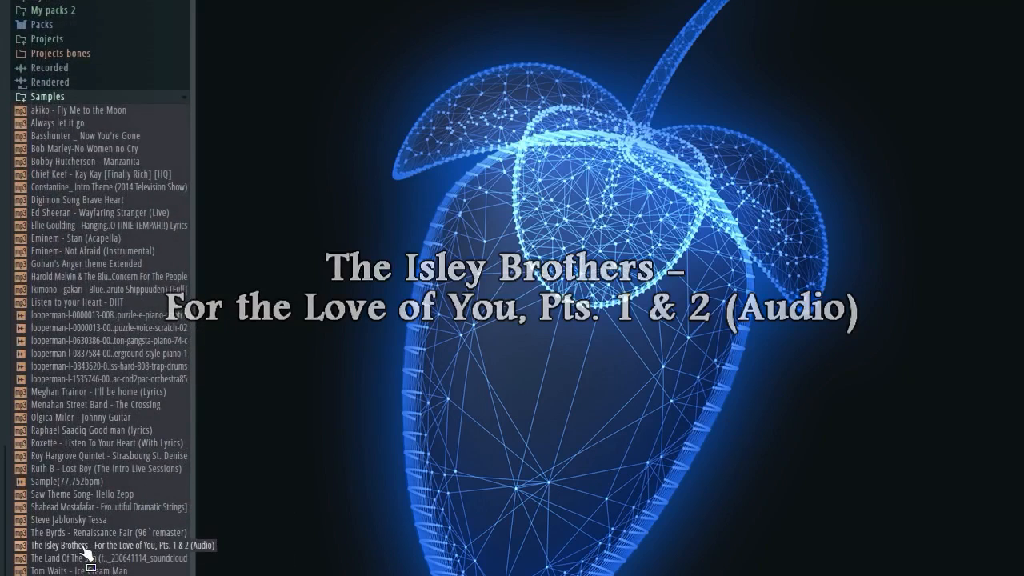
pyautogui.click(687, 31)
# Insert a Slicex channel via the Kick channel's menu and load the Isley Brothers mp3 into it.
pyautogui.moveTo(677, 235); pyautogui.dragTo(599, 227)
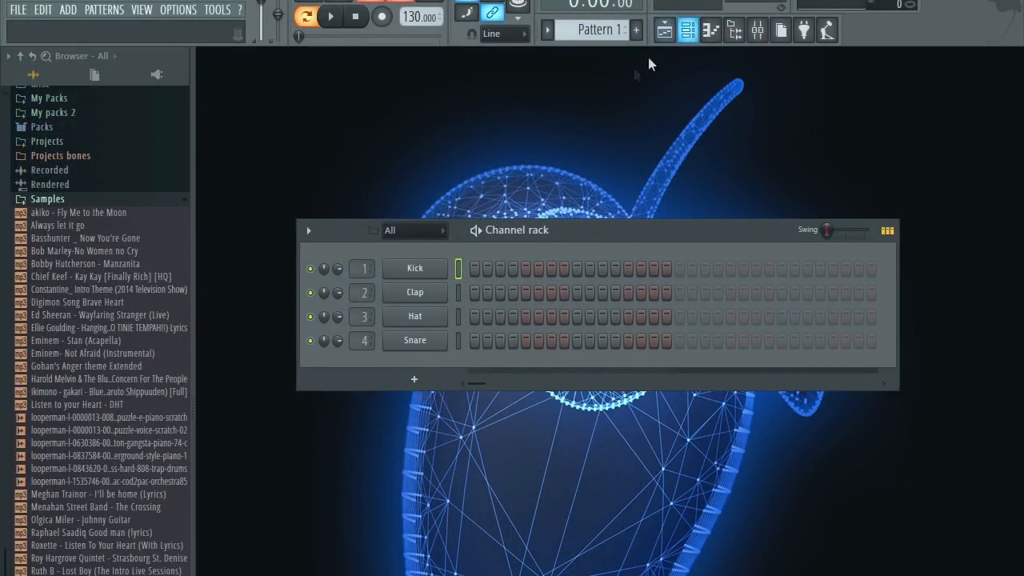
pyautogui.rightClick(442, 267)
pyautogui.click(489, 346)
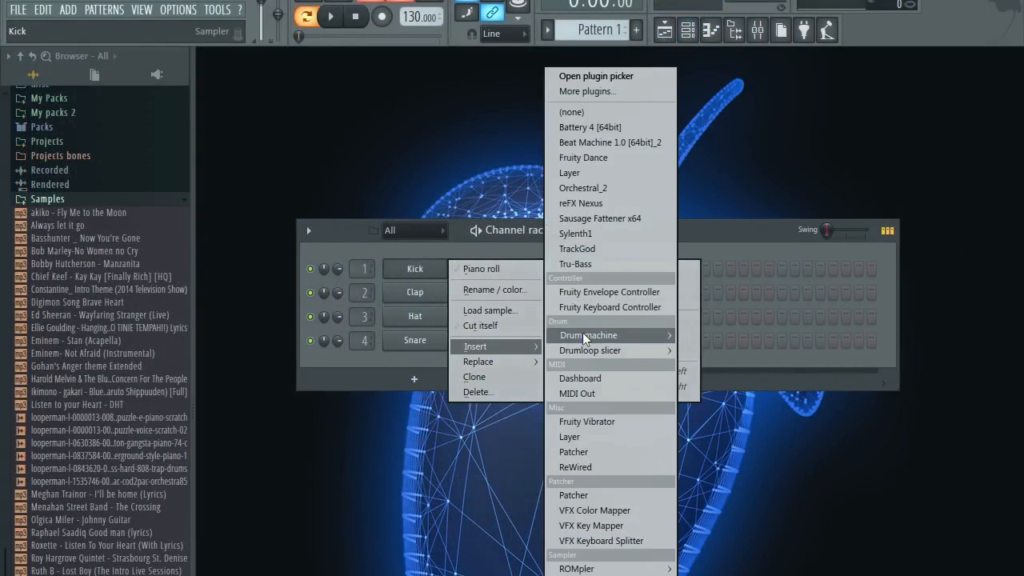
pyautogui.moveTo(608, 335)
pyautogui.click(703, 441)
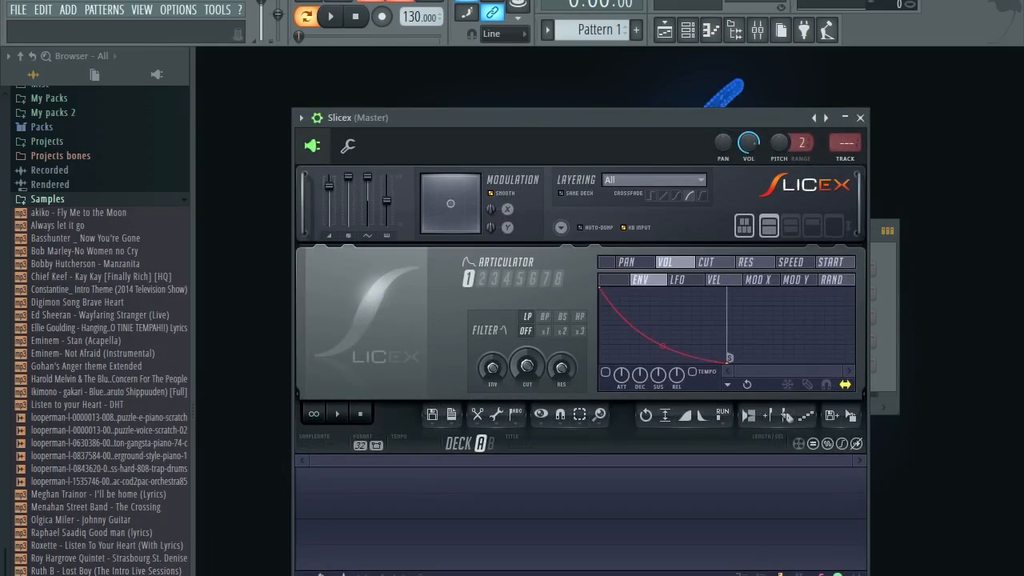
pyautogui.moveTo(104, 575); pyautogui.dragTo(450, 511)
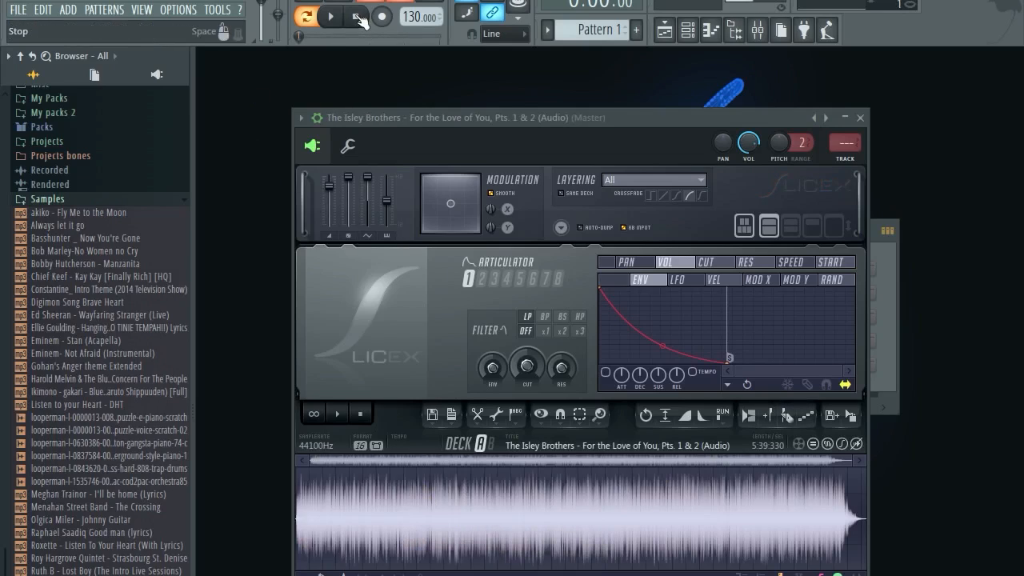
# Collapse the Samples folder, zoom into the Slicex waveform, and audition the song.
pyautogui.scroll(5, 387, 501)
pyautogui.scroll(-5, 356, 499)
pyautogui.click(46, 200)
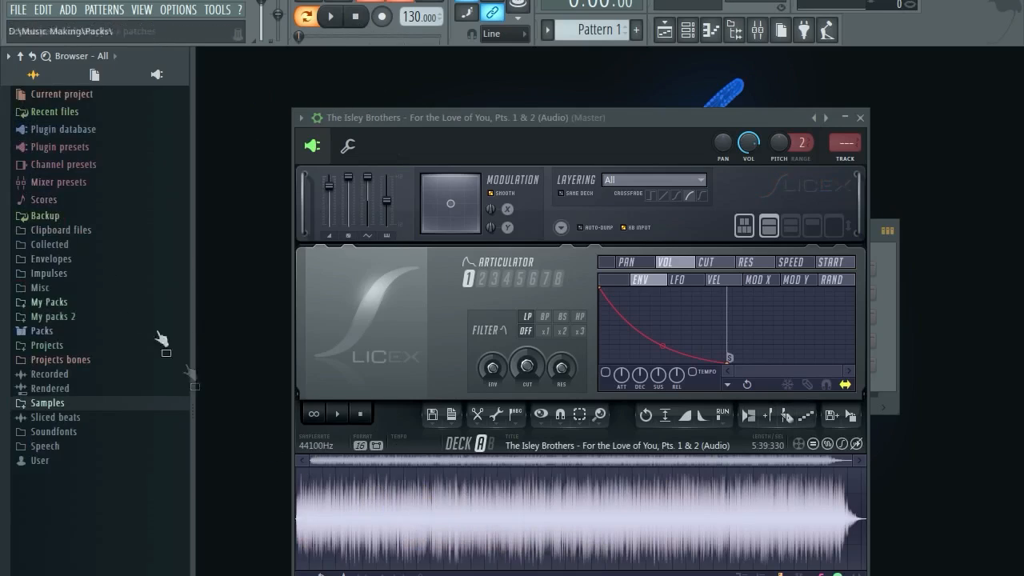
pyautogui.moveTo(849, 460); pyautogui.dragTo(468, 462)
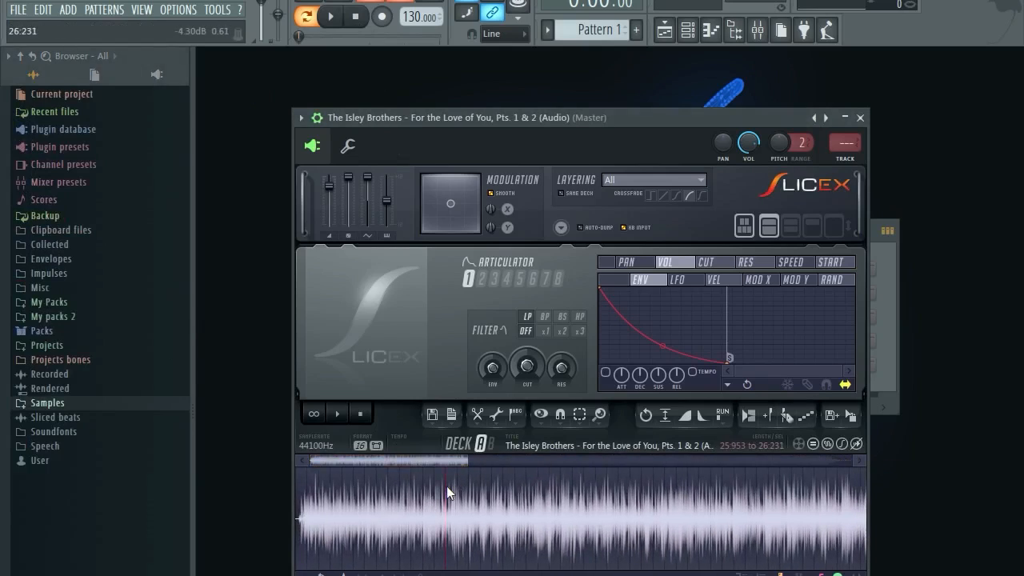
pyautogui.click(380, 487)
pyautogui.click(340, 414)
pyautogui.scroll(2, 364, 490)
pyautogui.scroll(1, 368, 490)
pyautogui.scroll(-1, 483, 485)
pyautogui.click(483, 483)
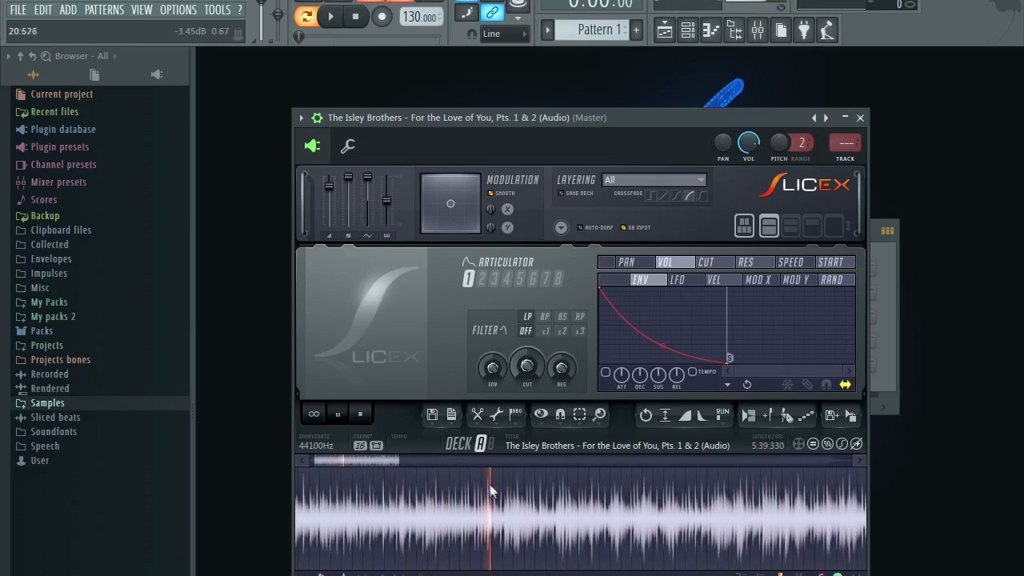
pyautogui.click(364, 418)
# Drag a trial selection across the waveform, stretching its end to about 4:58.
pyautogui.moveTo(502, 488); pyautogui.dragTo(692, 489)
pyautogui.scroll(-5, 557, 538)
pyautogui.moveTo(418, 504); pyautogui.dragTo(795, 504)
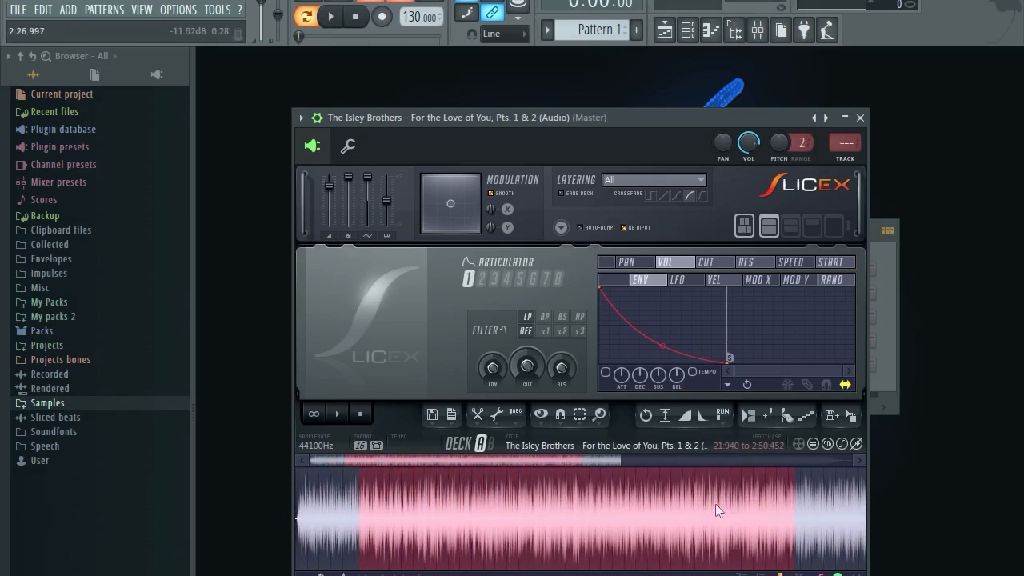
pyautogui.scroll(-2, 692, 503)
pyautogui.moveTo(644, 504); pyautogui.dragTo(864, 509)
pyautogui.scroll(-2, 723, 509)
pyautogui.moveTo(771, 510); pyautogui.dragTo(803, 511)
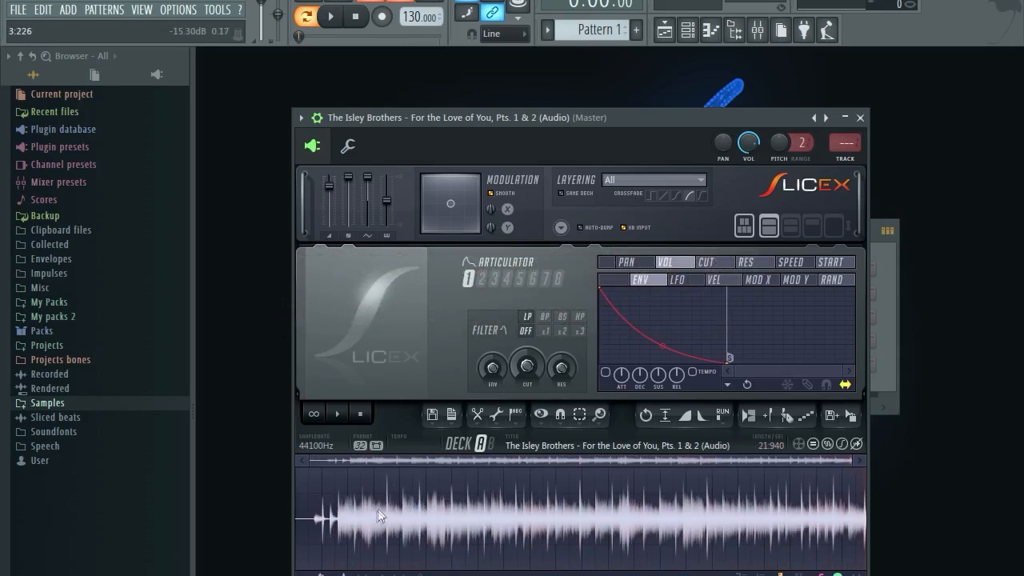
# Select the song's opening from 0.721 to 9.802 and play it back.
pyautogui.scroll(3, 348, 501)
pyautogui.moveTo(329, 460); pyautogui.dragTo(316, 460)
pyautogui.moveTo(352, 495); pyautogui.dragTo(421, 479)
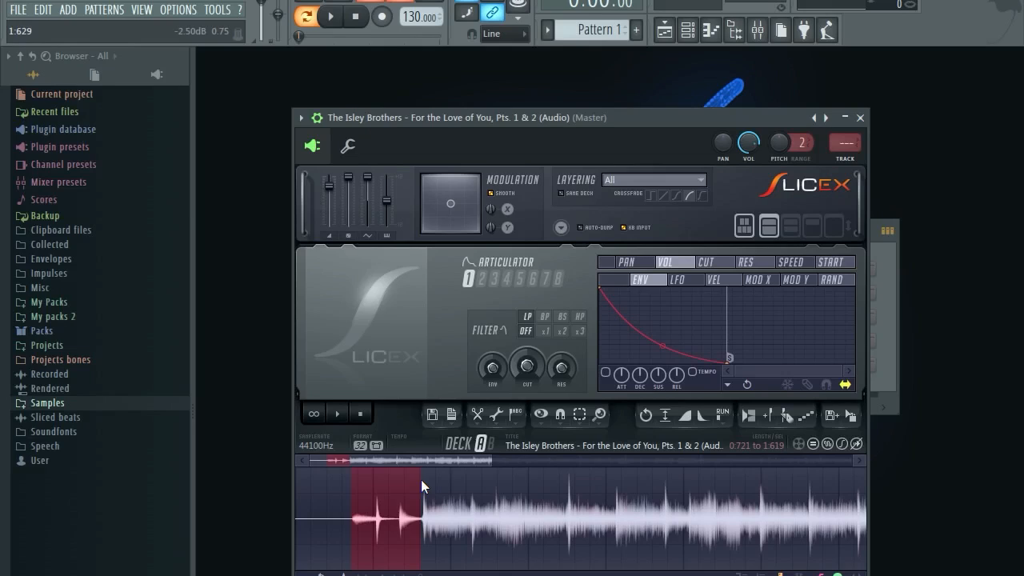
pyautogui.scroll(-4, 421, 479)
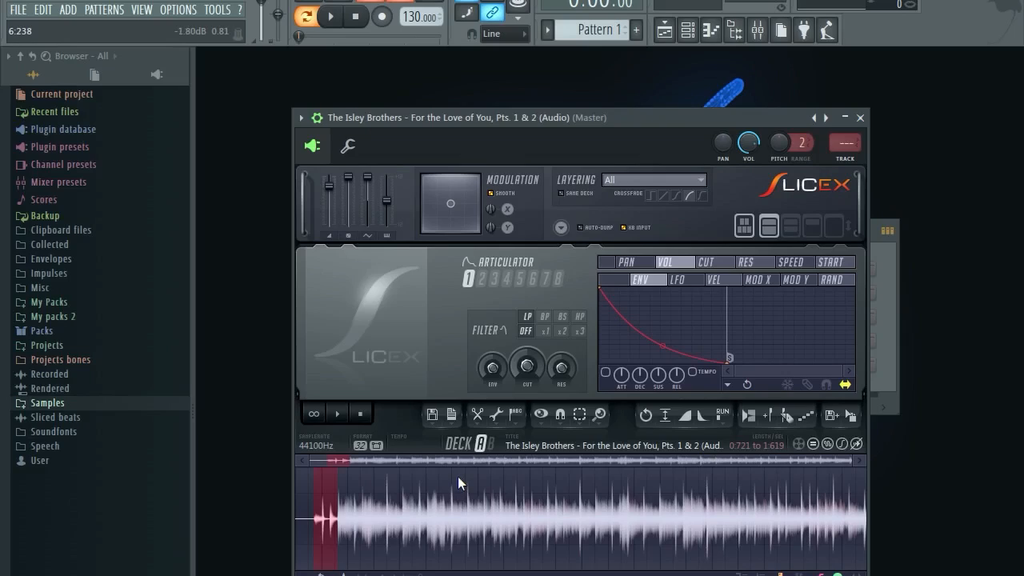
pyautogui.moveTo(338, 491); pyautogui.dragTo(550, 489)
pyautogui.click(343, 420)
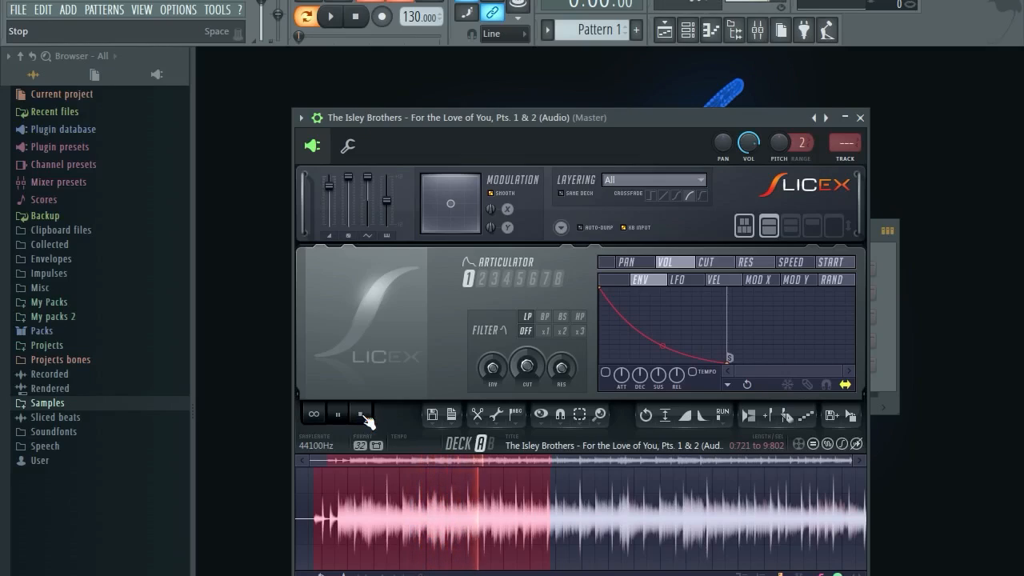
pyautogui.click(362, 415)
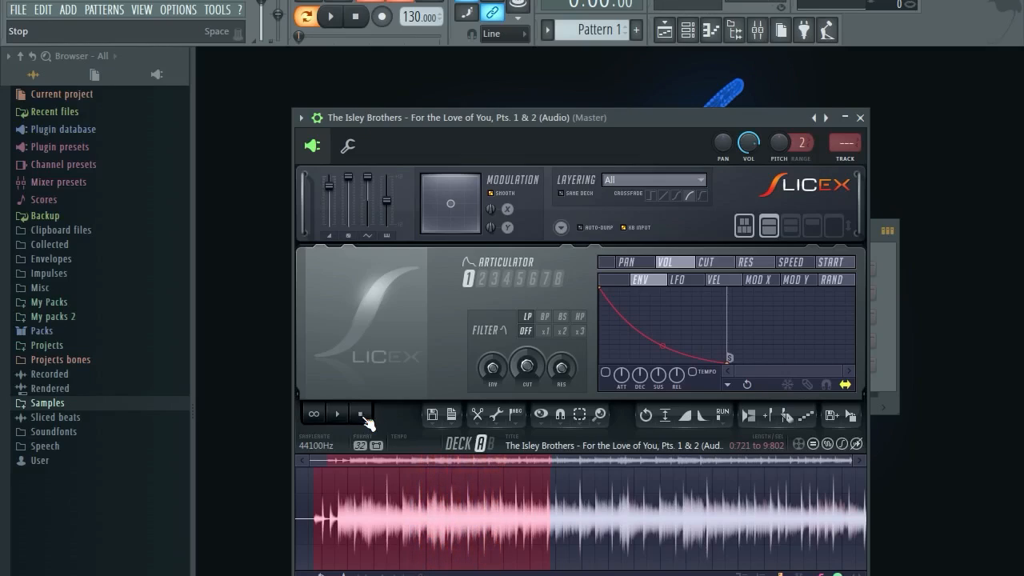
# Move the selection start to 1.690 and audition the selected section.
pyautogui.scroll(2, 357, 532)
pyautogui.scroll(-2, 358, 532)
pyautogui.scroll(2, 329, 506)
pyautogui.moveTo(348, 459); pyautogui.dragTo(333, 460)
pyautogui.scroll(-2, 352, 514)
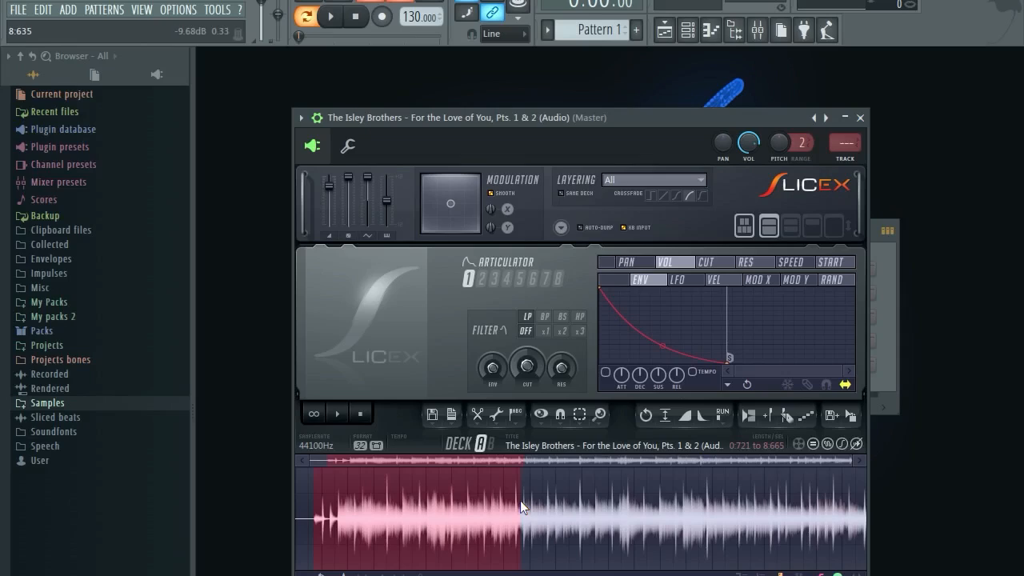
pyautogui.moveTo(332, 484); pyautogui.dragTo(338, 480)
pyautogui.click(337, 416)
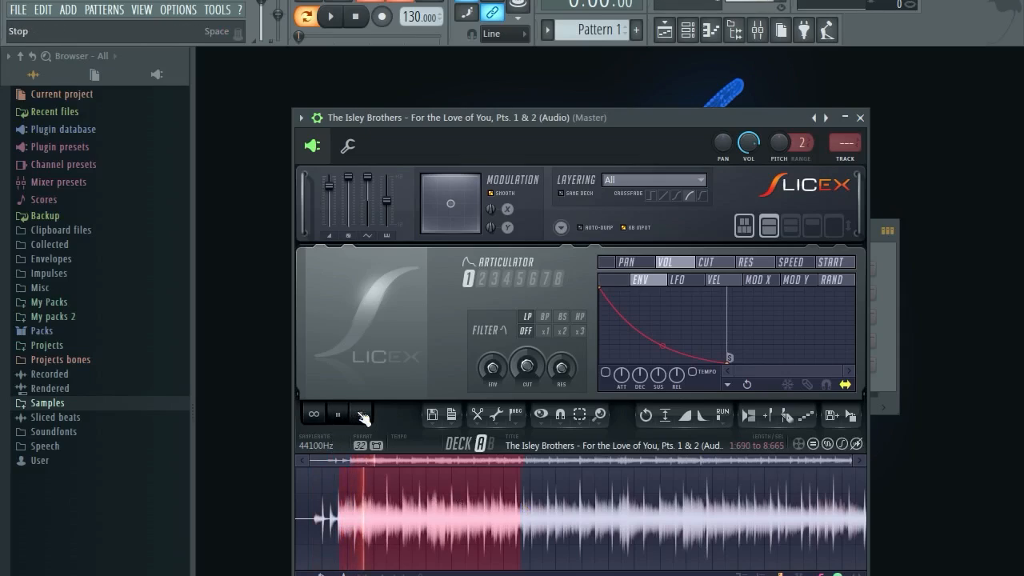
pyautogui.click(362, 415)
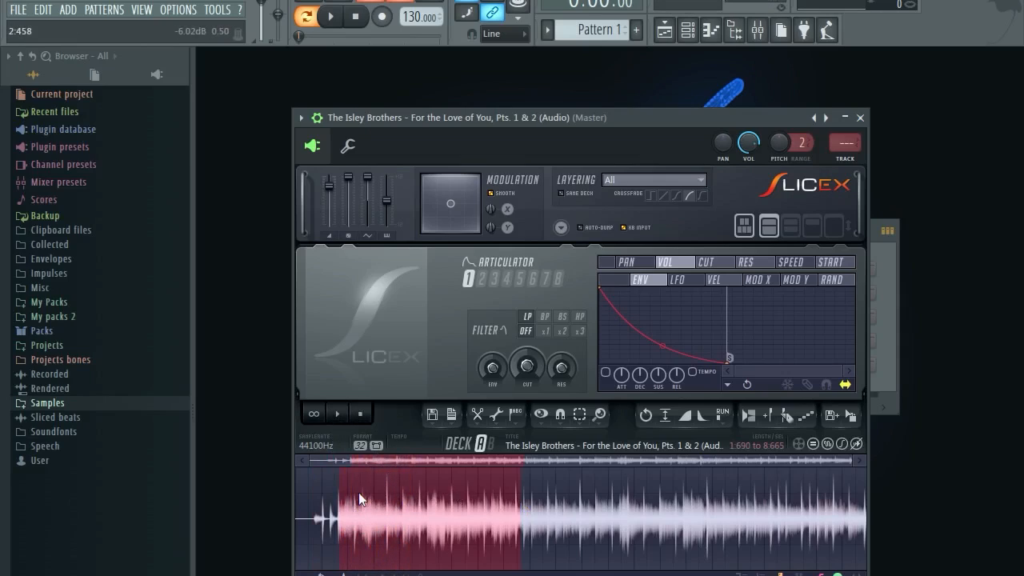
# Extend the end to 21.234, then zoom in and reselect just 0.751 to 1.630.
pyautogui.moveTo(520, 505); pyautogui.dragTo(848, 502)
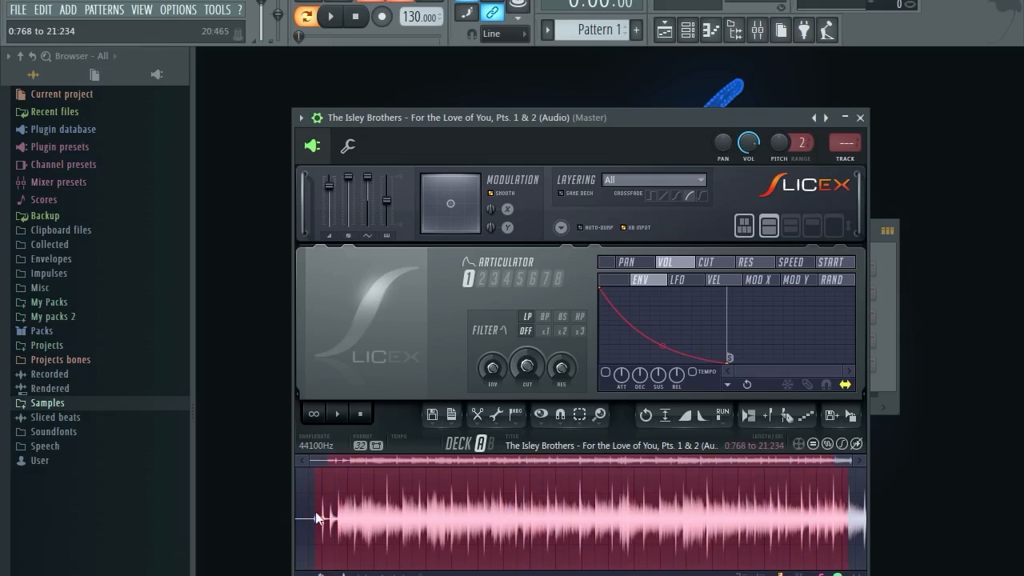
pyautogui.scroll(2, 314, 512)
pyautogui.scroll(1, 368, 470)
pyautogui.moveTo(344, 462); pyautogui.dragTo(314, 462)
pyautogui.moveTo(401, 481); pyautogui.dragTo(523, 474)
# Audition the hit and add markers at the selection's start and end.
pyautogui.click(339, 414)
pyautogui.click(362, 413)
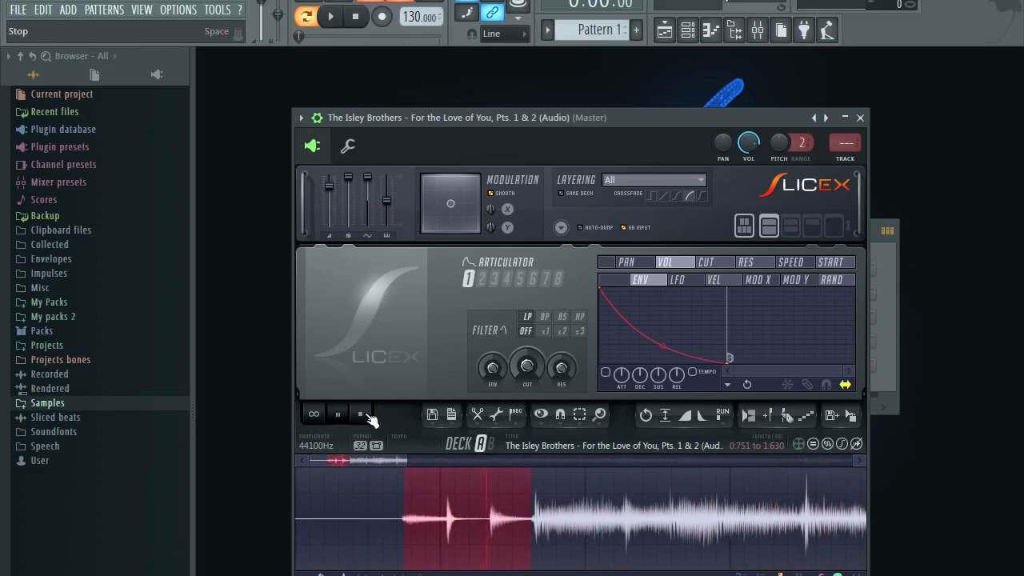
pyautogui.click(768, 415)
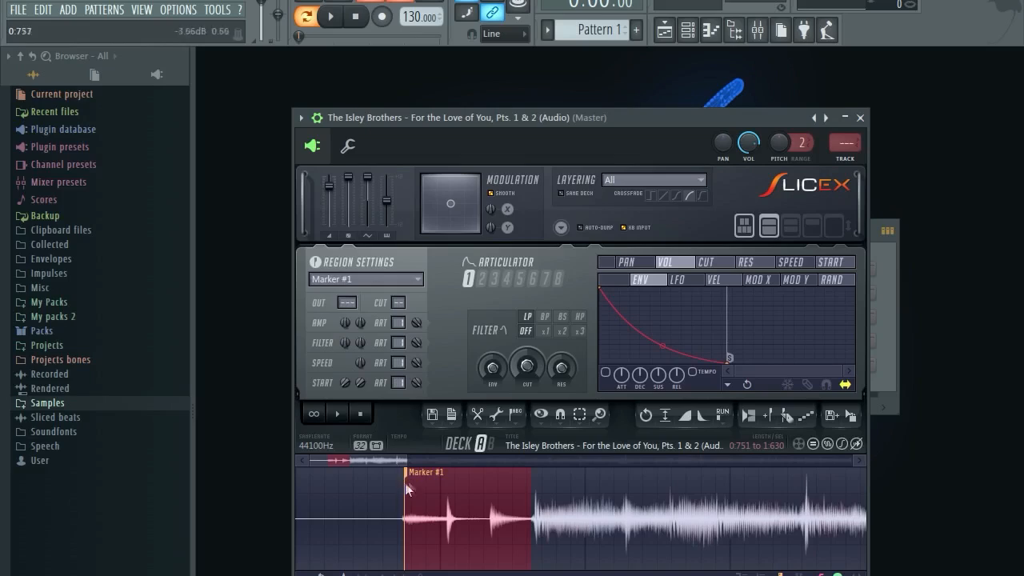
pyautogui.click(769, 415)
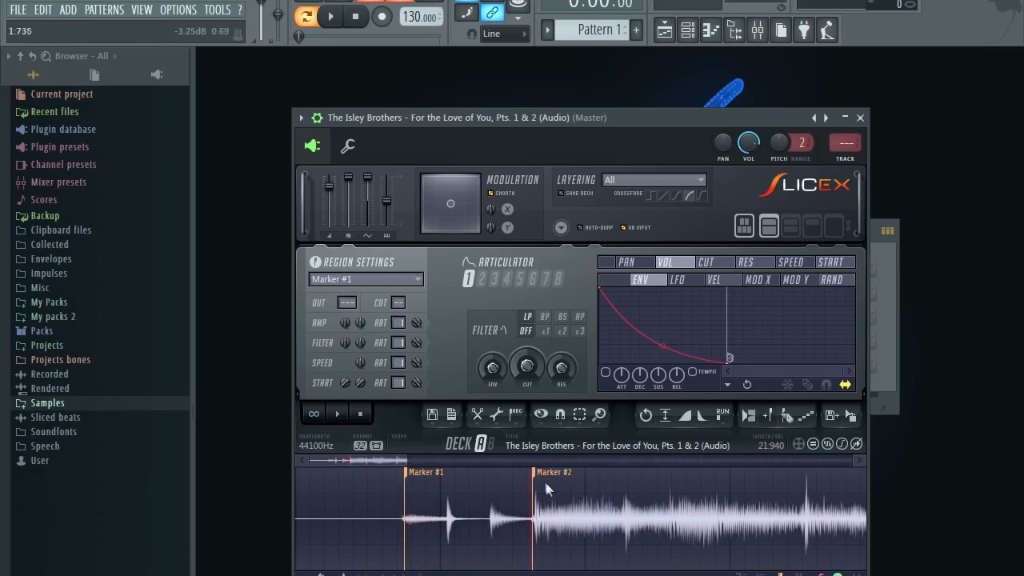
pyautogui.click(581, 575)
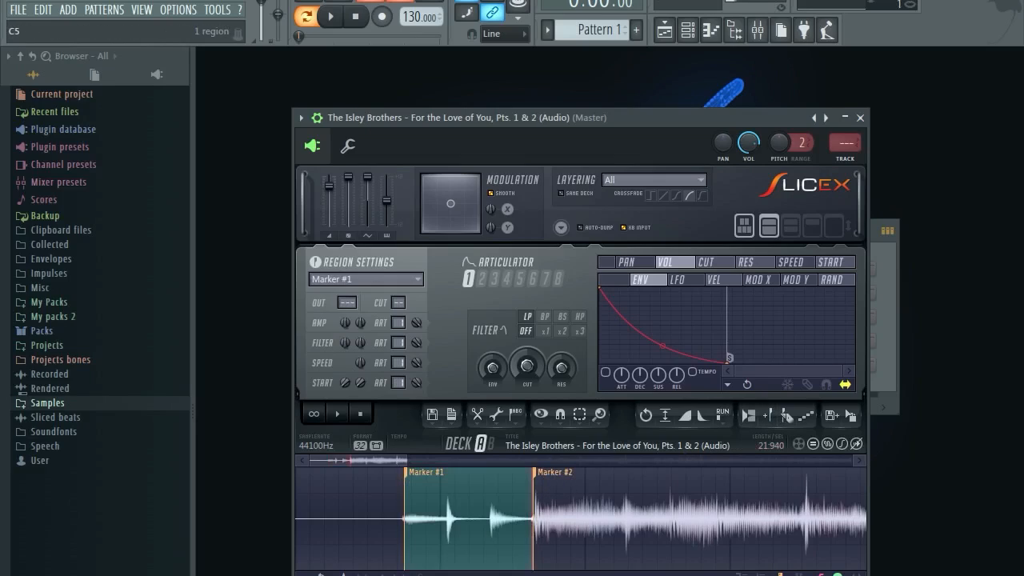
# Audition the slices and highlighted region, then add a third marker at the region's start.
pyautogui.scroll(2, 568, 486)
pyautogui.scroll(-4, 568, 482)
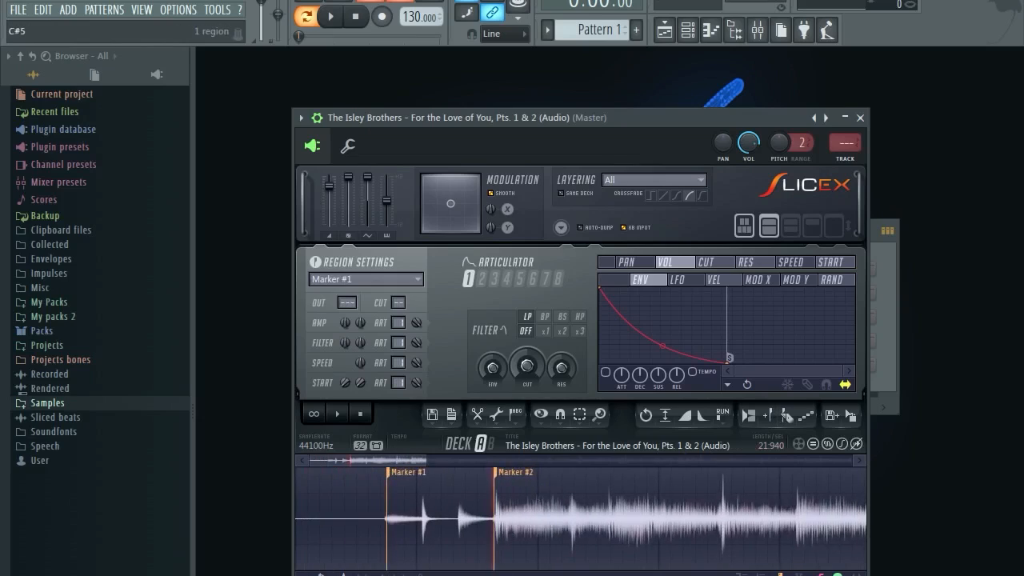
pyautogui.click(586, 575)
pyautogui.scroll(3, 501, 527)
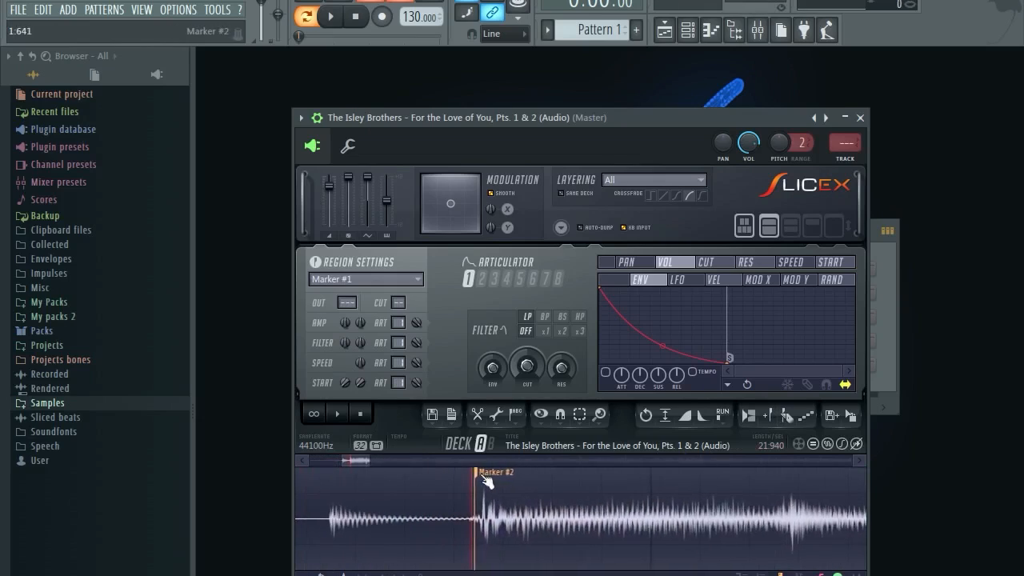
pyautogui.scroll(-3, 527, 522)
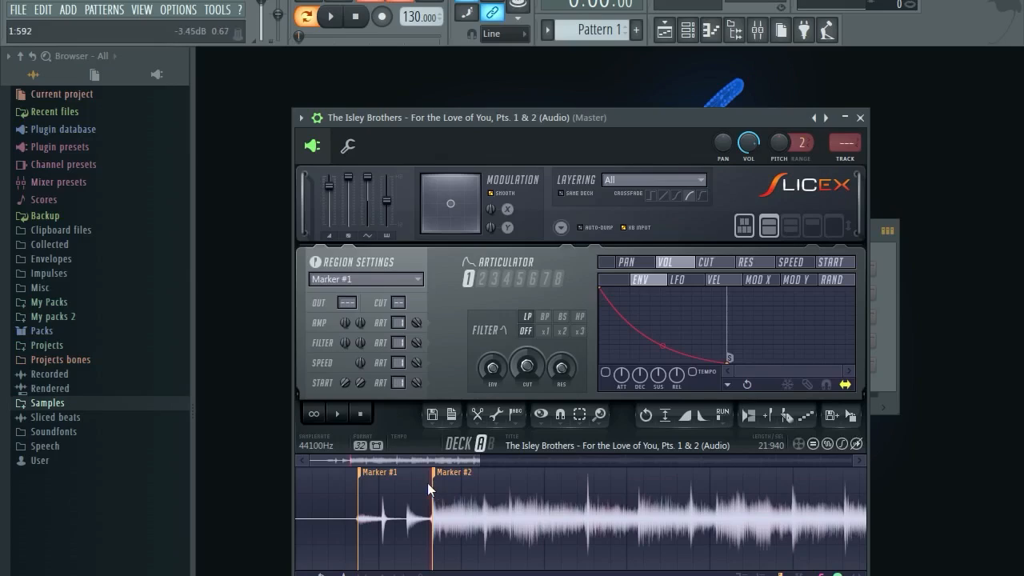
pyautogui.click(338, 416)
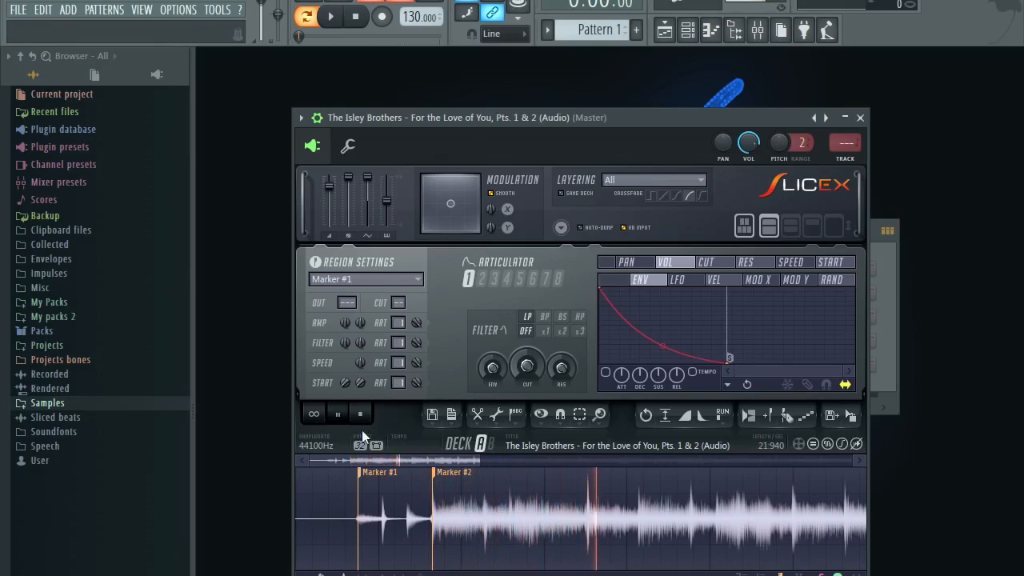
pyautogui.click(338, 413)
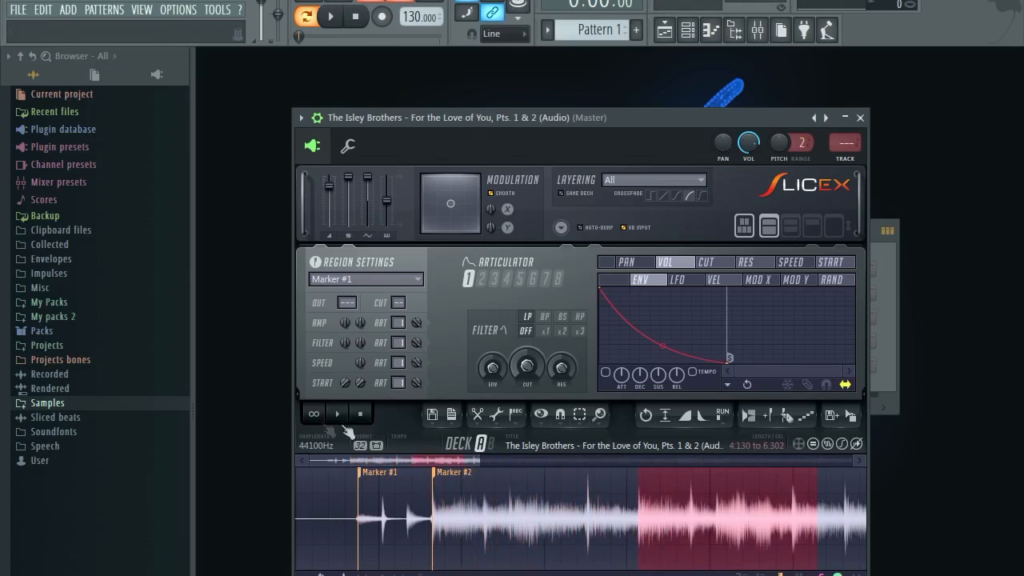
pyautogui.click(338, 415)
pyautogui.click(358, 416)
pyautogui.click(767, 414)
# Select the range from 6:292 to 8:512 and audition it.
pyautogui.moveTo(450, 456); pyautogui.dragTo(520, 458)
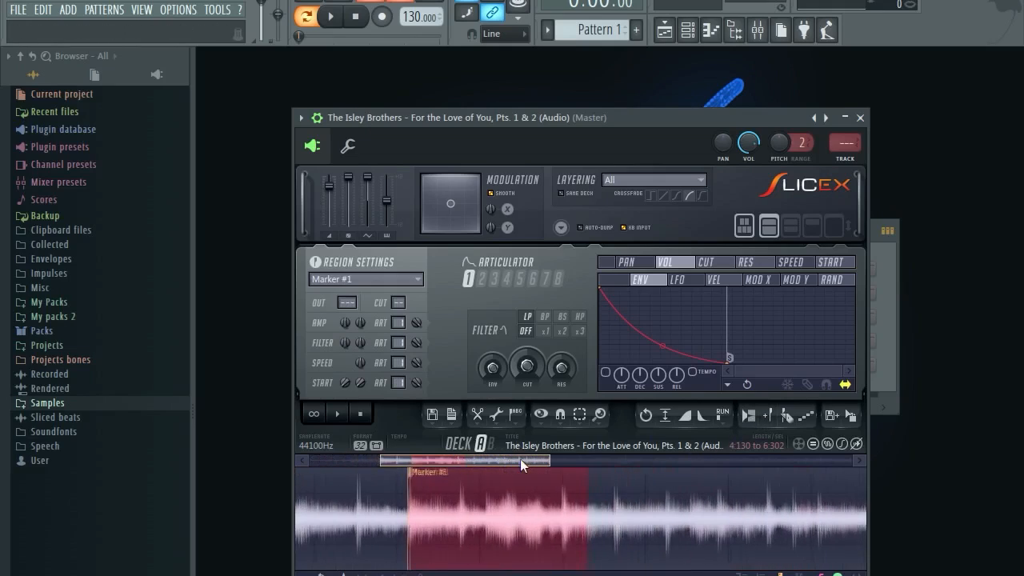
pyautogui.click(510, 490)
pyautogui.click(338, 416)
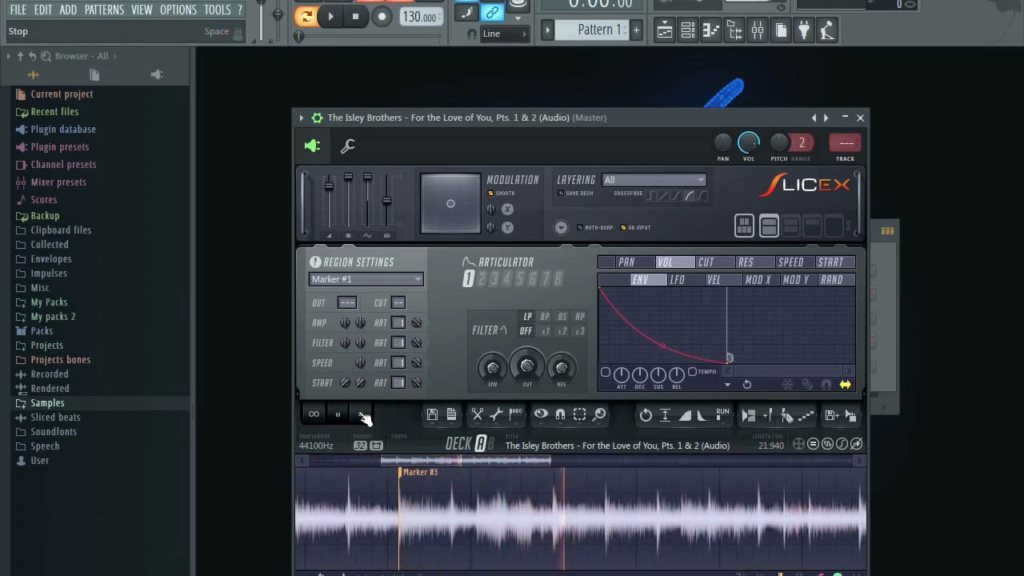
pyautogui.click(361, 415)
pyautogui.moveTo(578, 487); pyautogui.dragTo(762, 490)
pyautogui.click(341, 415)
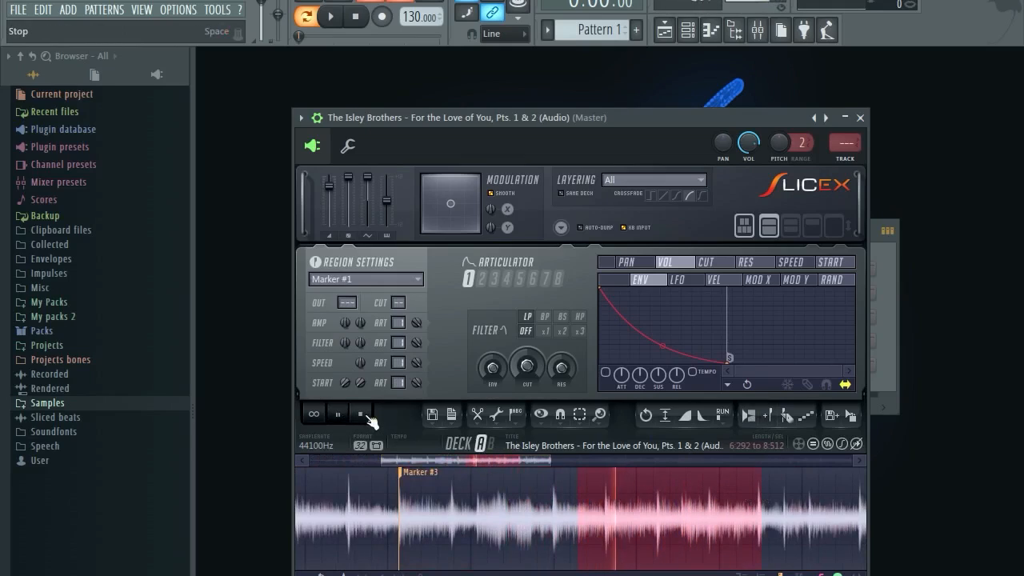
pyautogui.click(366, 416)
pyautogui.click(340, 415)
pyautogui.click(361, 415)
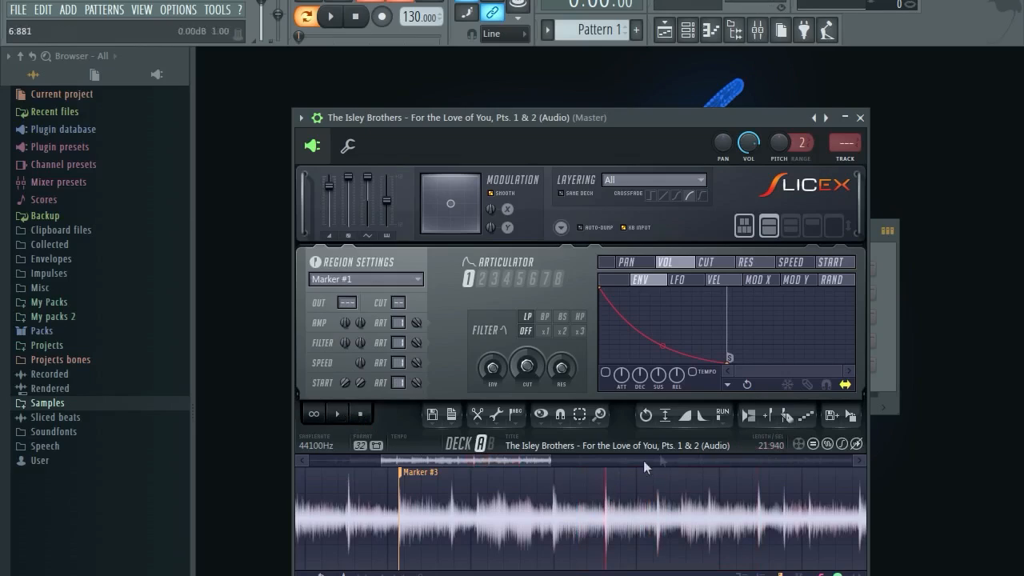
# Add Marker #4 at the current position and play the sample around it.
pyautogui.click(768, 415)
pyautogui.click(342, 417)
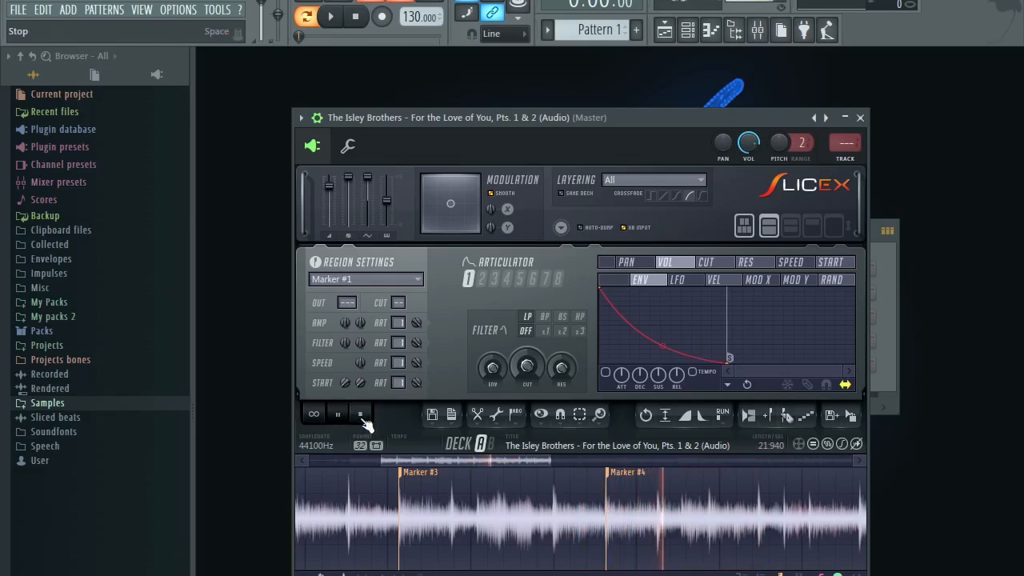
pyautogui.click(361, 415)
pyautogui.scroll(-2, 627, 499)
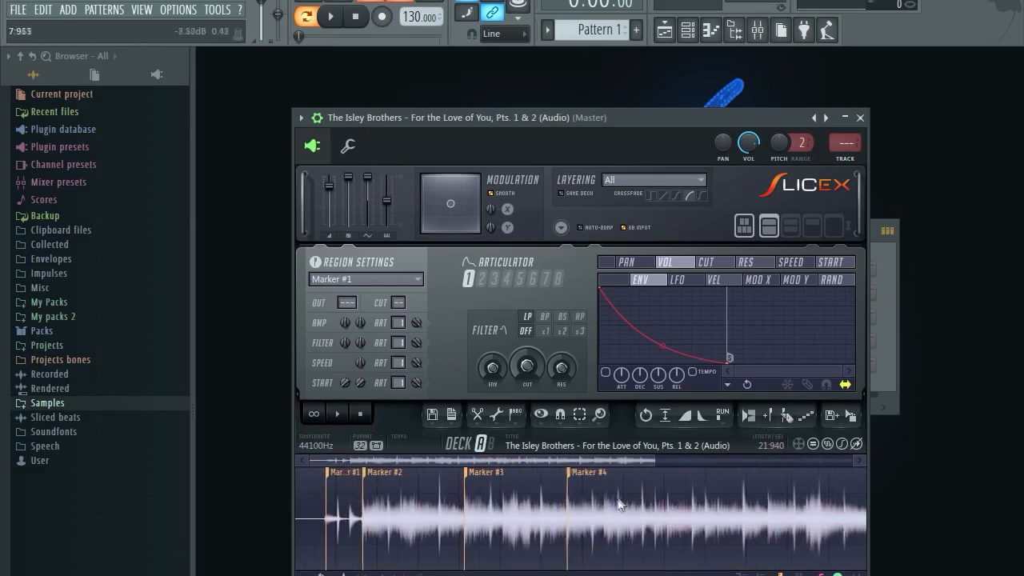
pyautogui.click(341, 416)
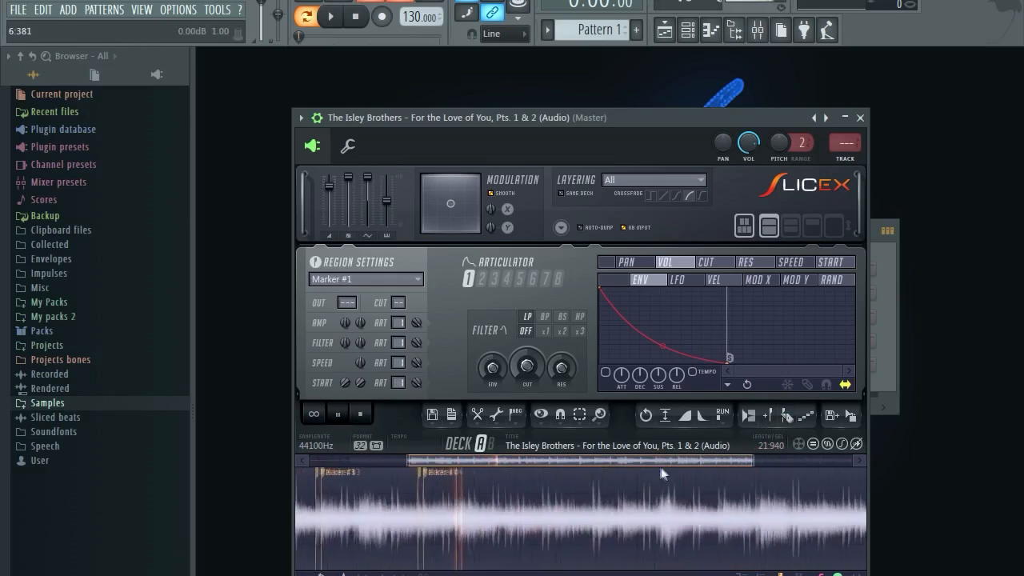
# Add Markers #5, #6 and #7 at the playhead during playback, then stop.
pyautogui.click(773, 424)
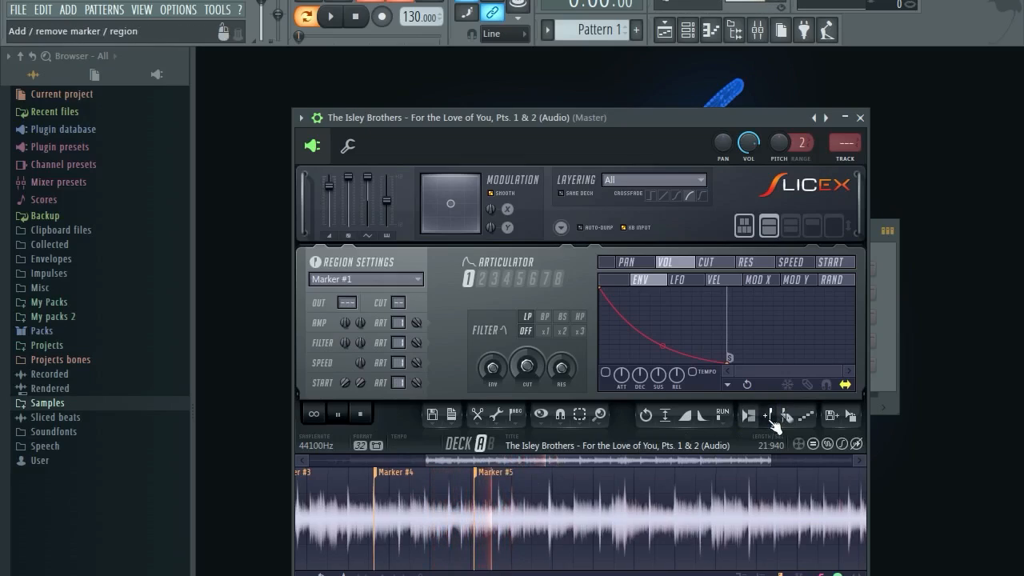
pyautogui.click(773, 424)
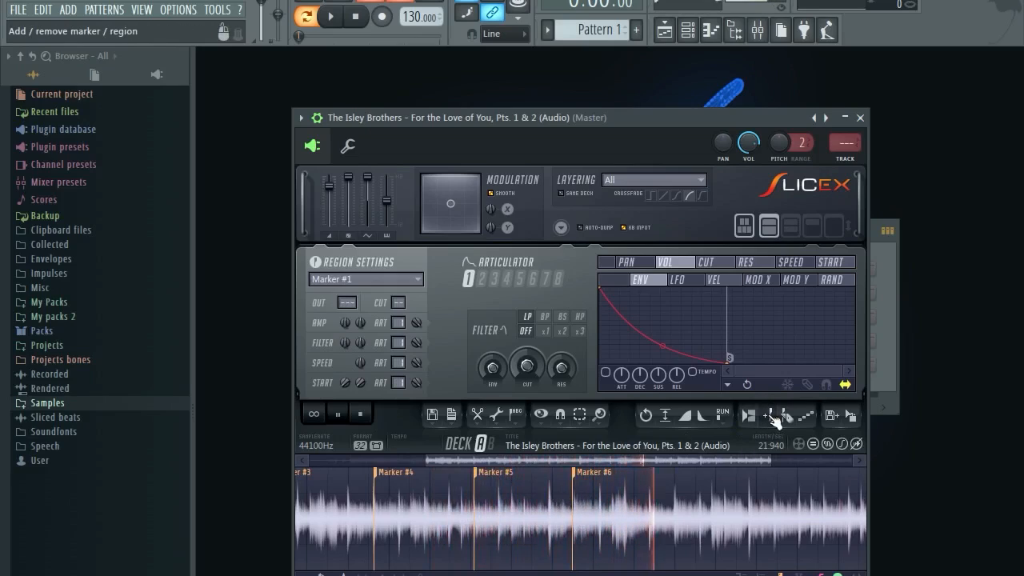
pyautogui.click(773, 424)
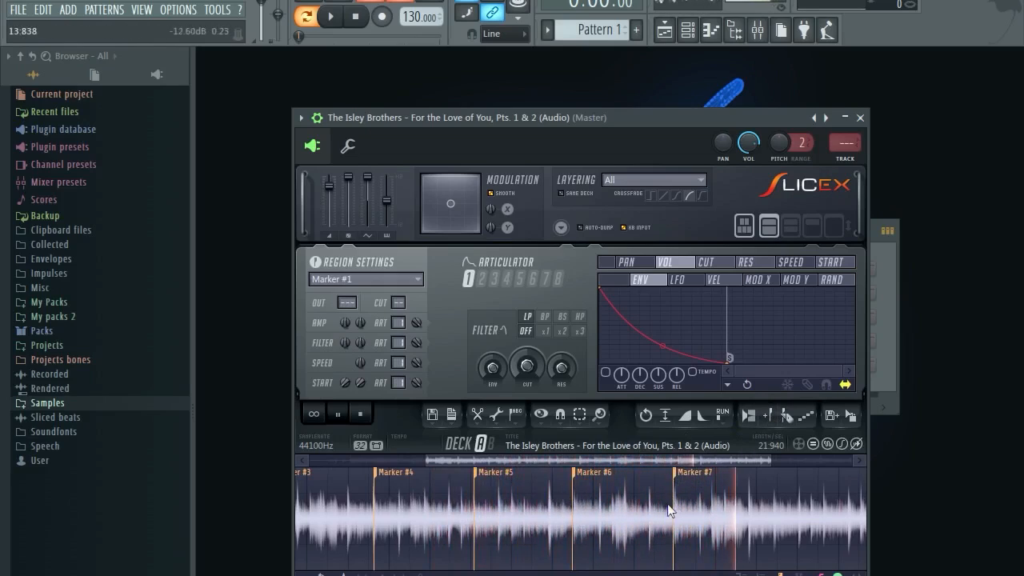
pyautogui.moveTo(601, 464); pyautogui.dragTo(682, 465)
pyautogui.click(591, 496)
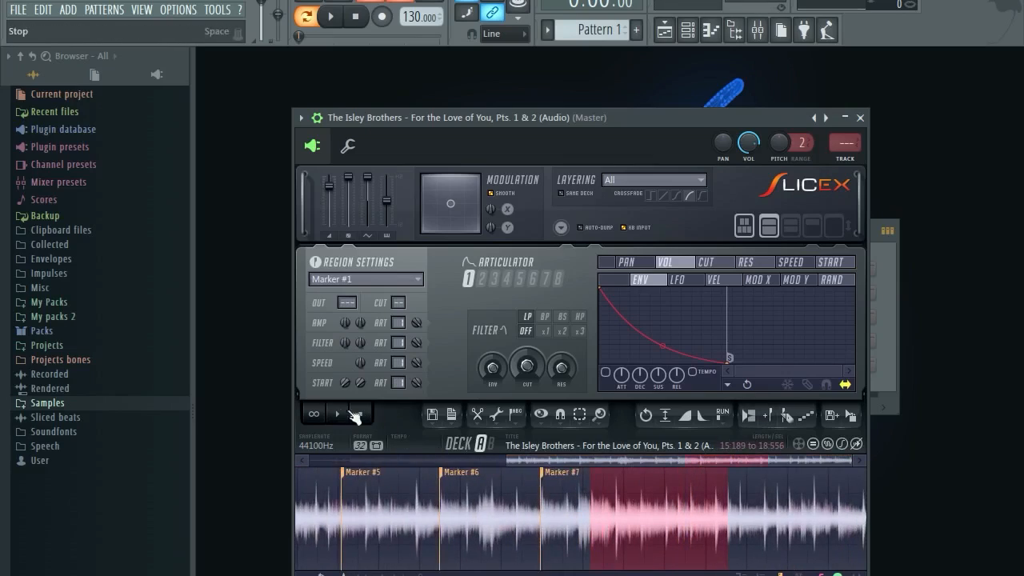
pyautogui.click(564, 498)
# Select 14:621 to 19:495, add Marker #8 before the next hit, and nudge it earlier.
pyautogui.moveTo(567, 502); pyautogui.dragTo(765, 506)
pyautogui.click(339, 415)
pyautogui.scroll(3, 628, 509)
pyautogui.scroll(1, 627, 506)
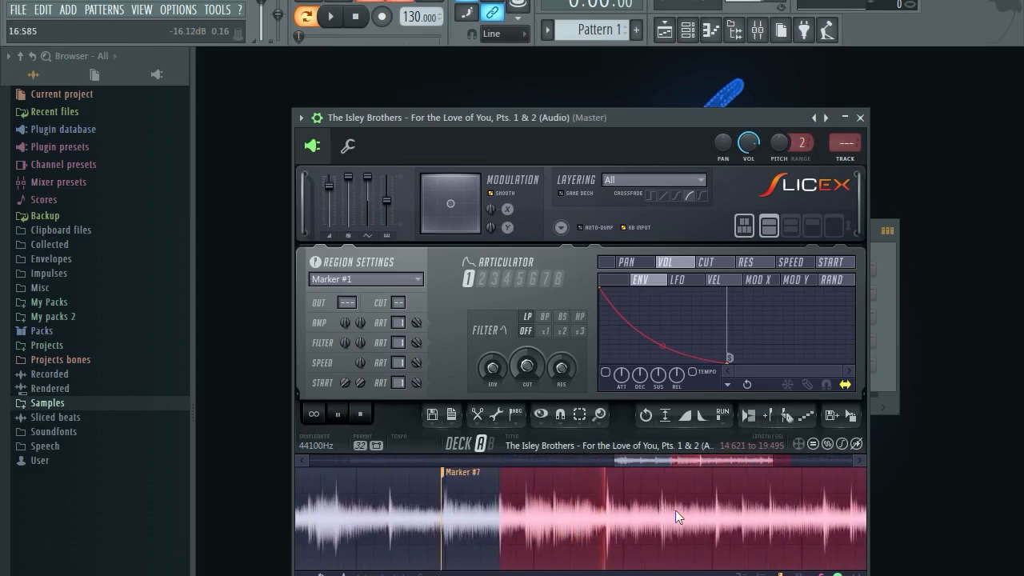
pyautogui.click(660, 484)
pyautogui.click(627, 488)
pyautogui.click(768, 415)
pyautogui.moveTo(686, 477)
pyautogui.mouseDown()
pyautogui.moveTo(667, 479)
pyautogui.moveTo(703, 460)
pyautogui.moveTo(749, 461)
pyautogui.mouseUp()
# Select the sample's tail to the end and audition it for Marker #9.
pyautogui.scroll(-3, 653, 501)
pyautogui.click(359, 414)
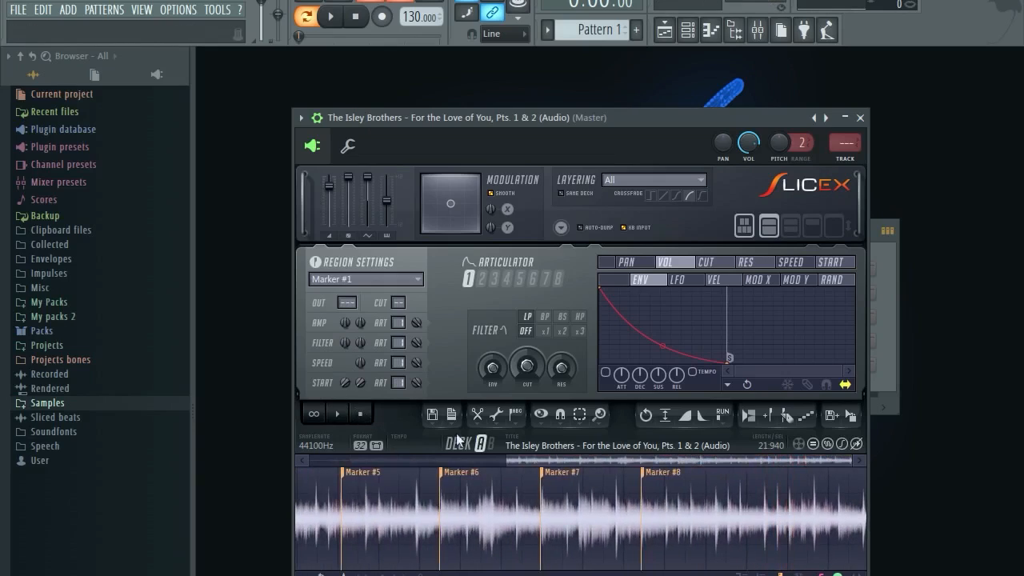
pyautogui.moveTo(737, 482); pyautogui.dragTo(863, 482)
pyautogui.click(337, 414)
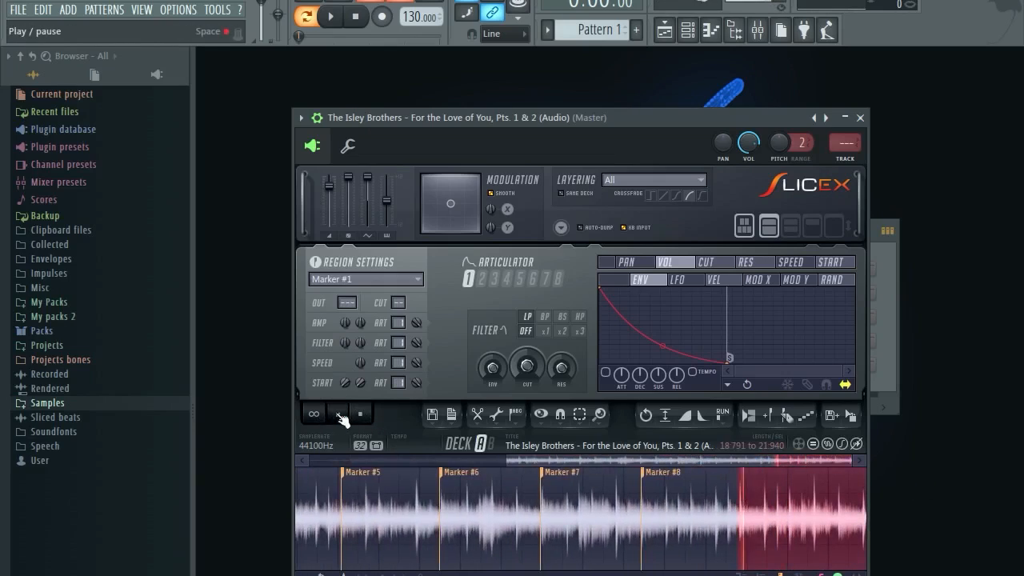
pyautogui.scroll(2, 718, 524)
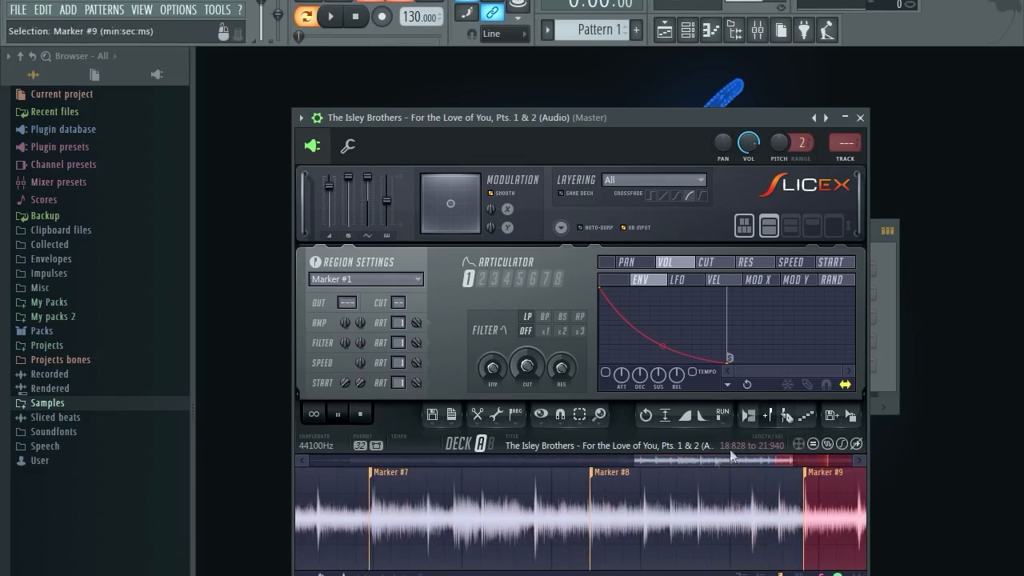
pyautogui.scroll(-2, 436, 487)
pyautogui.click(337, 414)
pyautogui.scroll(4, 384, 485)
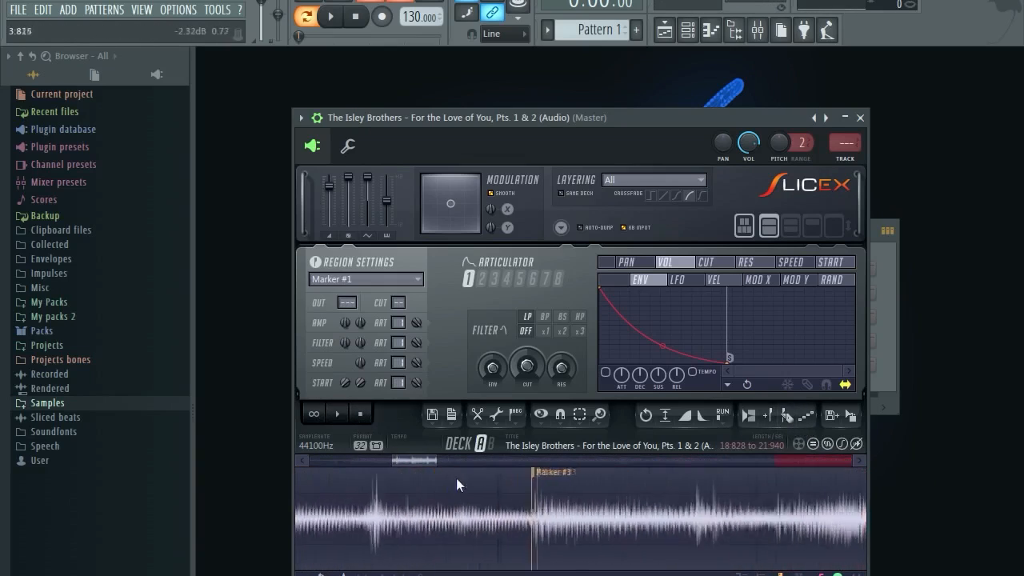
# Scan the waveform past each marker, nudge Marker #9 slightly later, and close Slicex.
pyautogui.scroll(-2, 566, 482)
pyautogui.moveTo(487, 462); pyautogui.dragTo(560, 463)
pyautogui.scroll(5, 552, 491)
pyautogui.moveTo(480, 462)
pyautogui.mouseDown()
pyautogui.moveTo(664, 460)
pyautogui.moveTo(603, 463)
pyautogui.mouseUp()
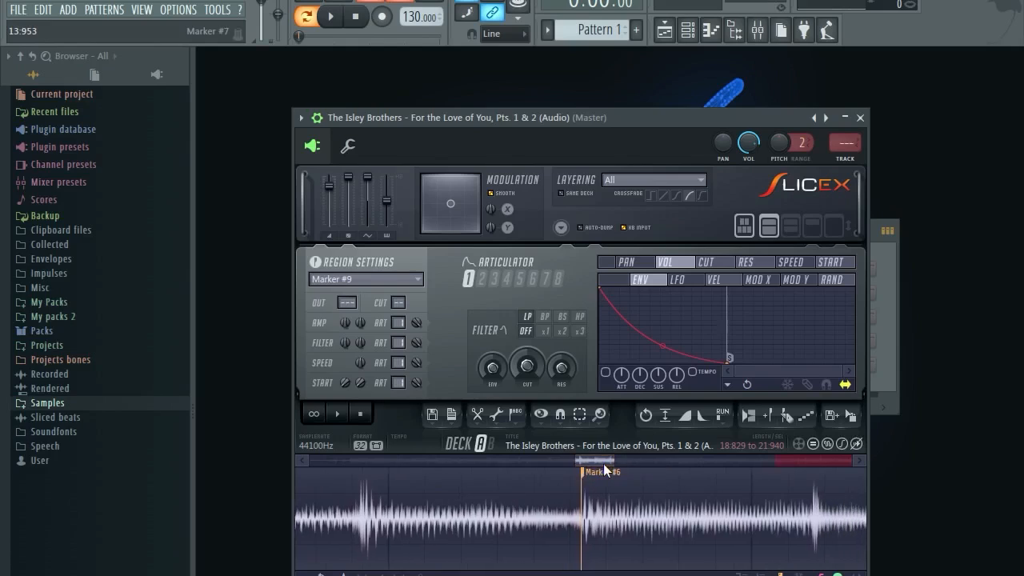
pyautogui.scroll(-2, 590, 491)
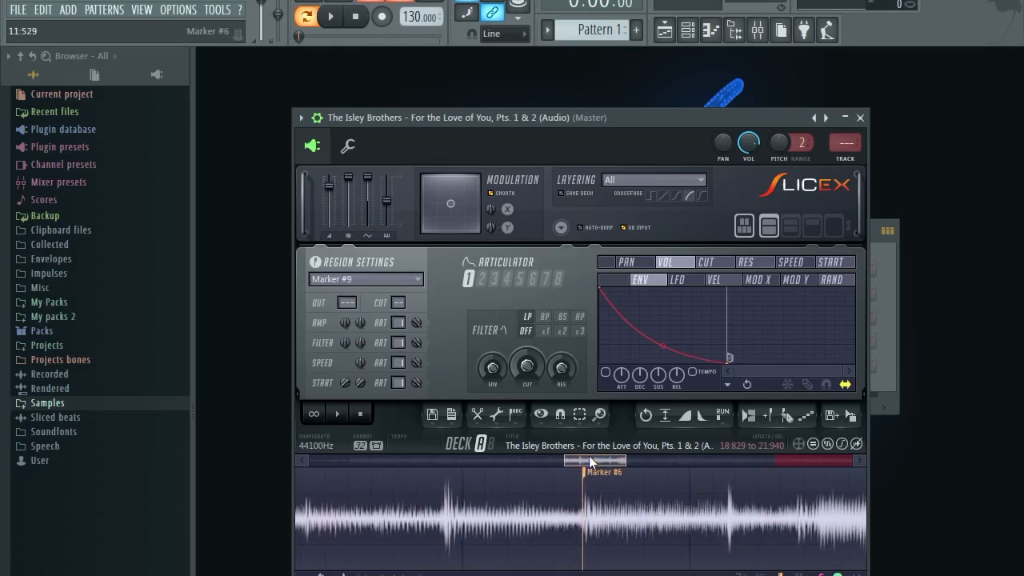
pyautogui.moveTo(589, 460); pyautogui.dragTo(603, 460)
pyautogui.scroll(4, 453, 502)
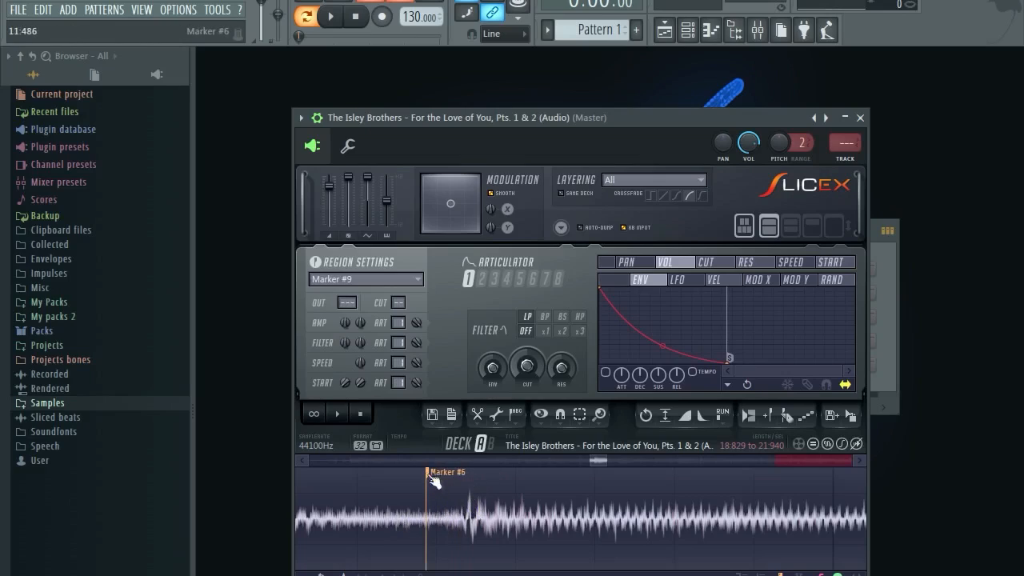
pyautogui.moveTo(596, 460); pyautogui.dragTo(784, 466)
pyautogui.moveTo(527, 472); pyautogui.dragTo(530, 472)
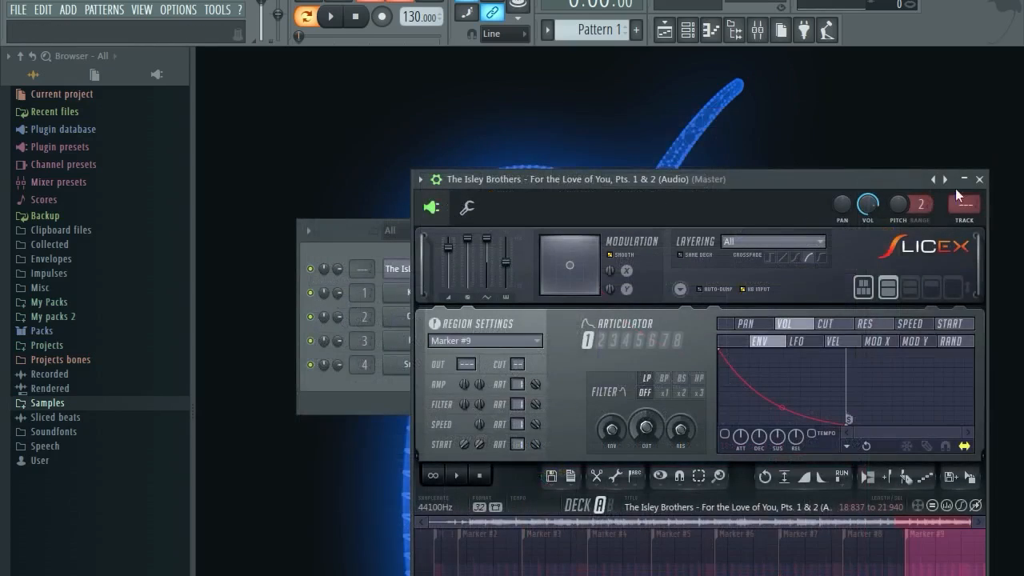
pyautogui.click(979, 179)
# Open the sliced channel's piano roll, close the Slicex window, and show the Channel rack with F6.
pyautogui.rightClick(426, 272)
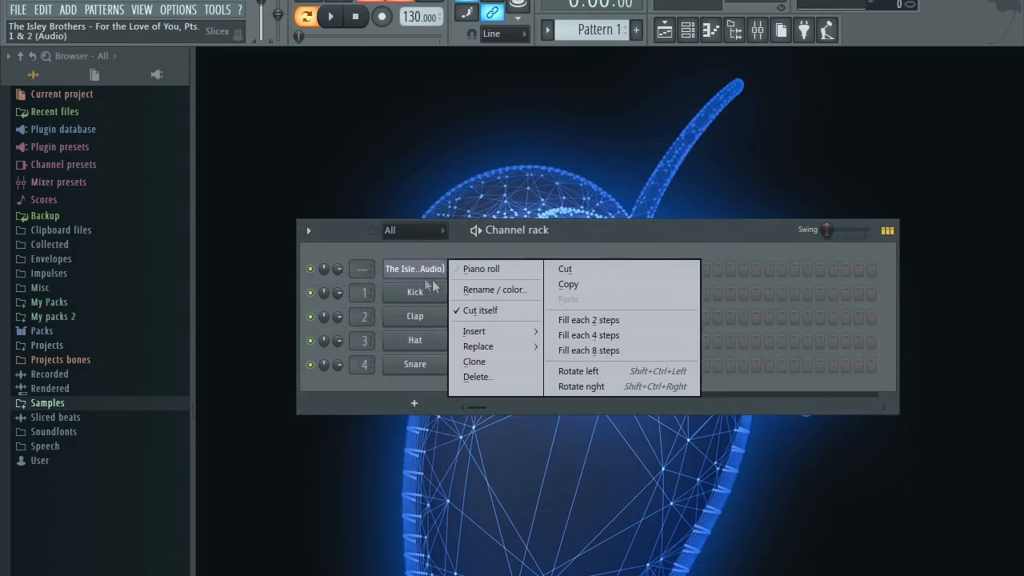
pyautogui.click(500, 269)
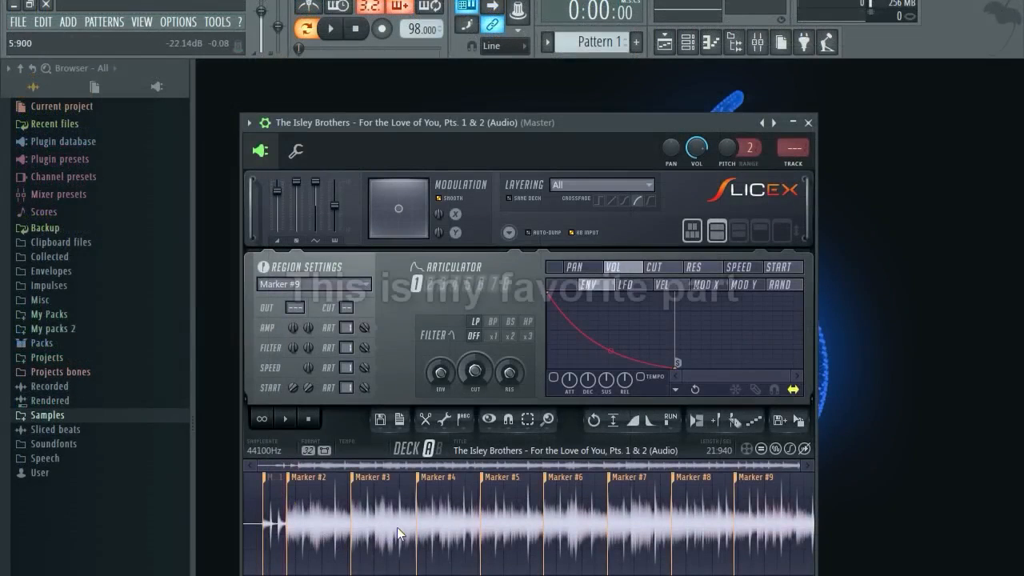
pyautogui.click(809, 124)
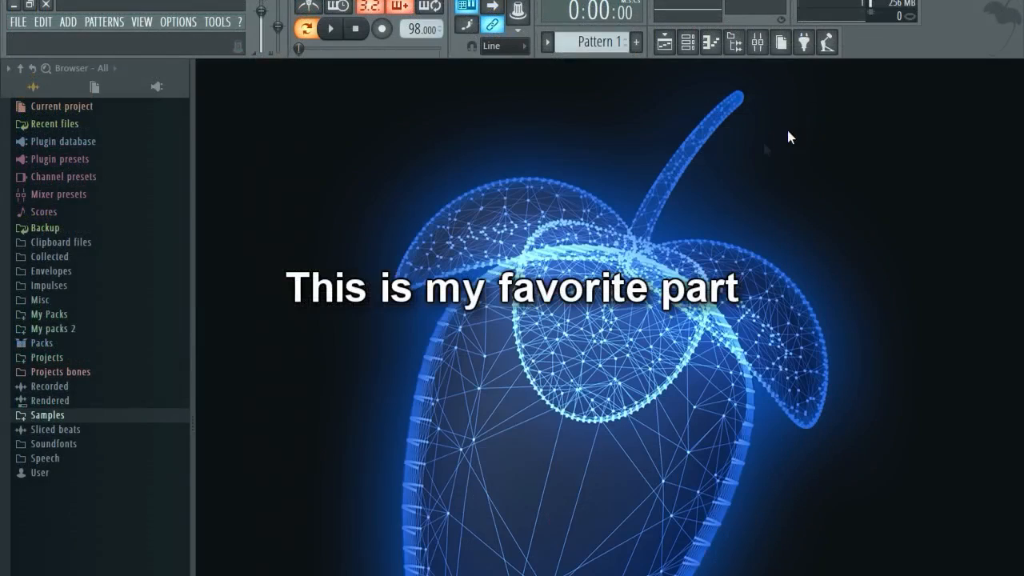
pyautogui.press('F6')
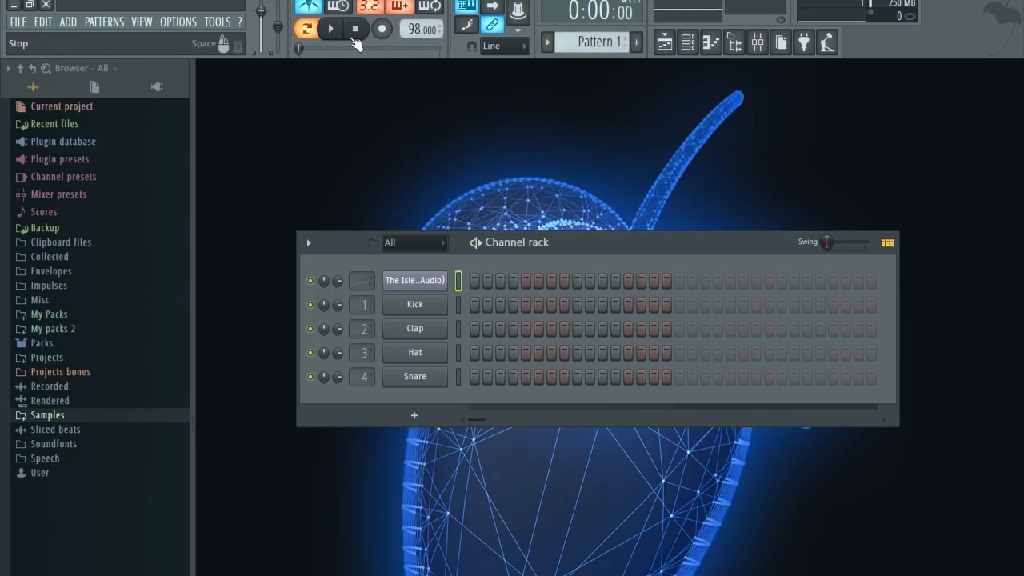
# Open the sliced channel's piano roll and set note snap to Step.
pyautogui.rightClick(436, 277)
pyautogui.click(480, 279)
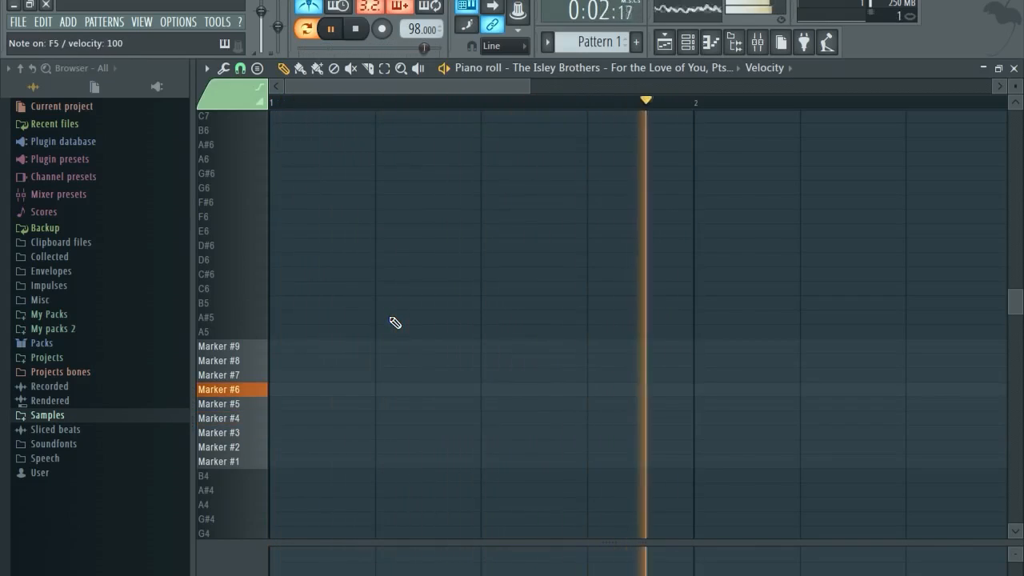
pyautogui.press('space')
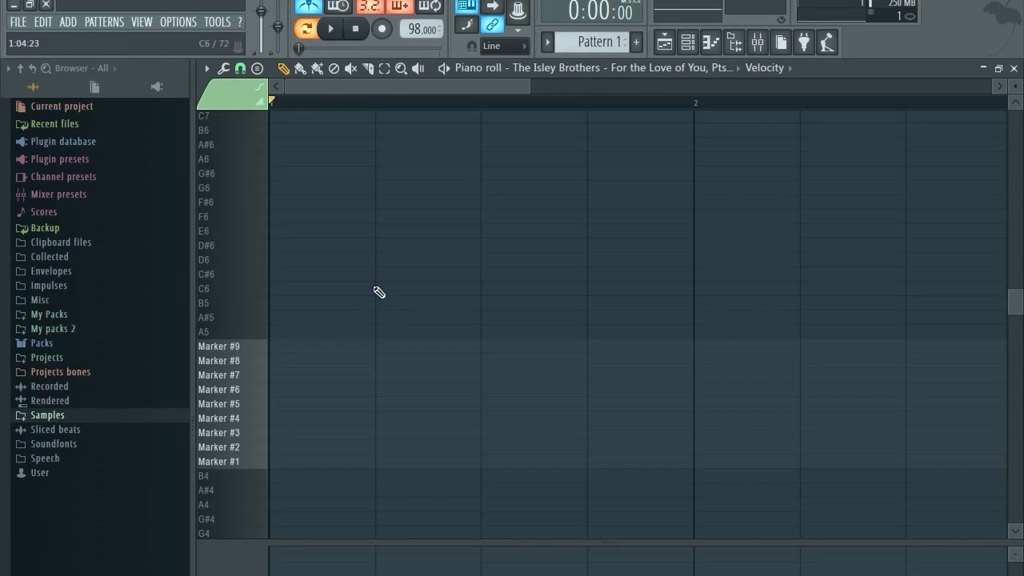
pyautogui.click(241, 71)
pyautogui.click(262, 221)
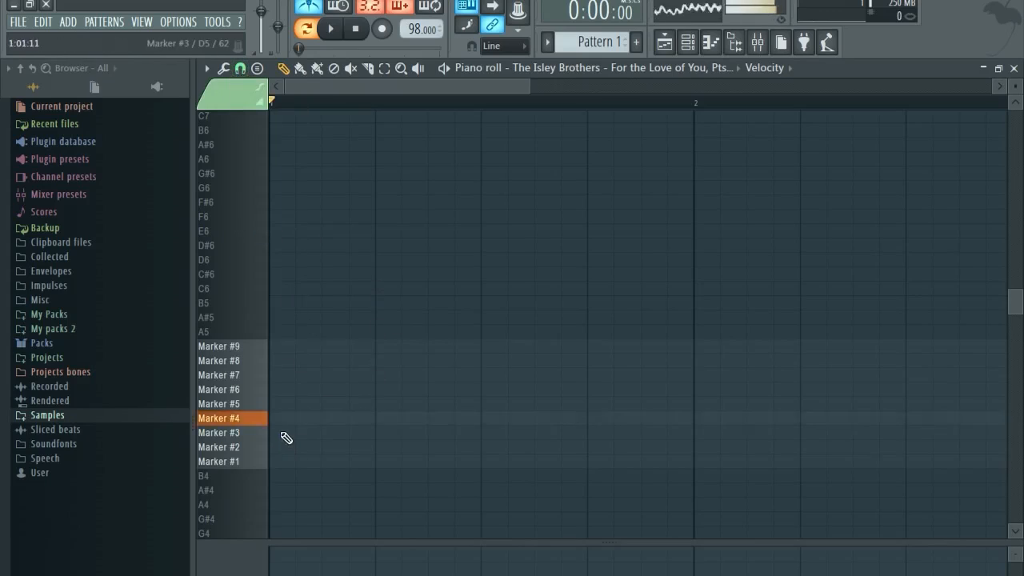
pyautogui.press('space')
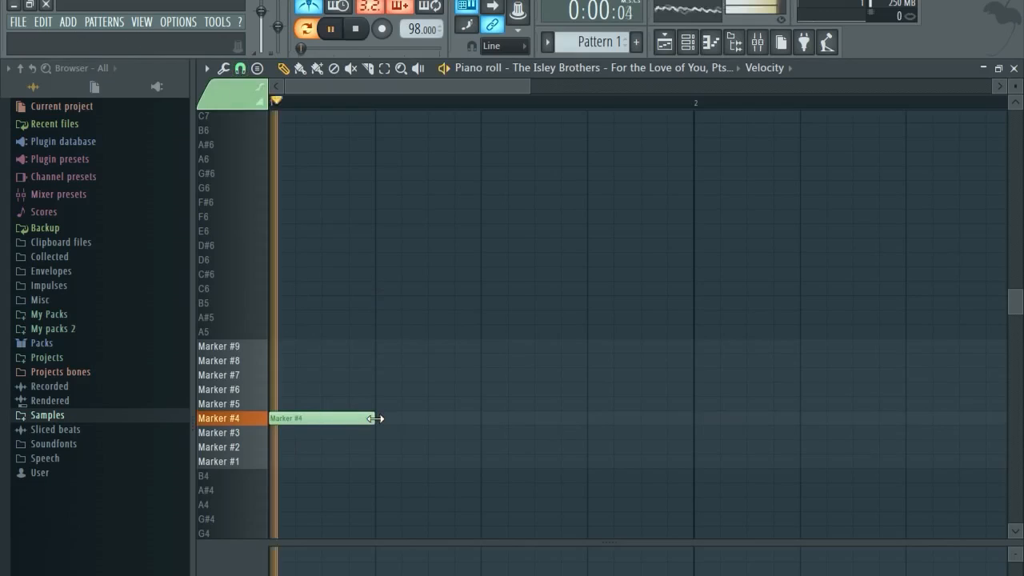
# Lengthen the Marker #4 note, add a second one, and place a Marker #6 note after them.
pyautogui.moveTo(375, 418); pyautogui.dragTo(419, 417)
pyautogui.click(413, 422)
pyautogui.press('space')
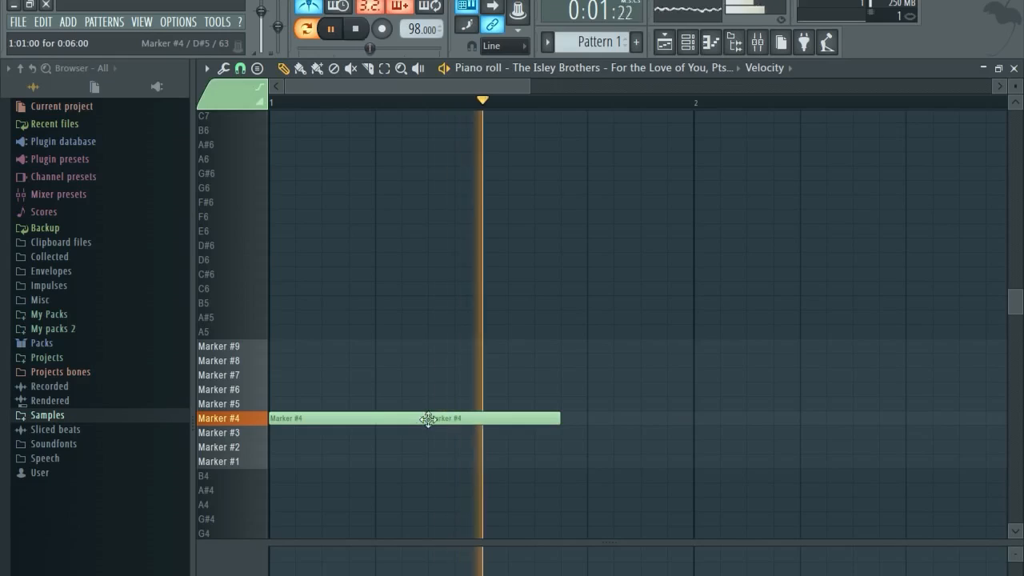
pyautogui.press('space')
pyautogui.press('space')
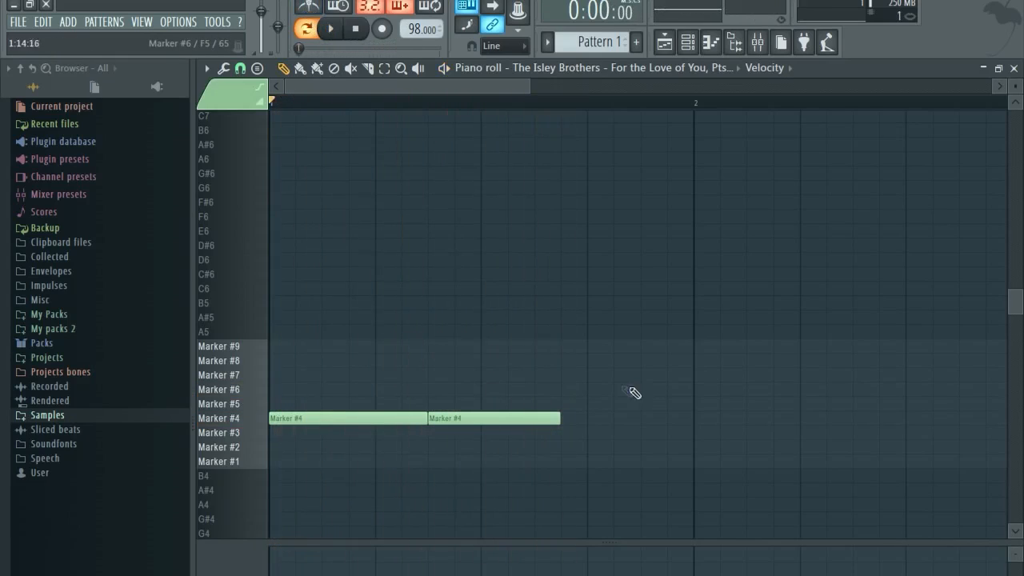
pyautogui.press('space')
pyautogui.moveTo(746, 390); pyautogui.dragTo(693, 389)
pyautogui.moveTo(560, 418); pyautogui.dragTo(582, 418)
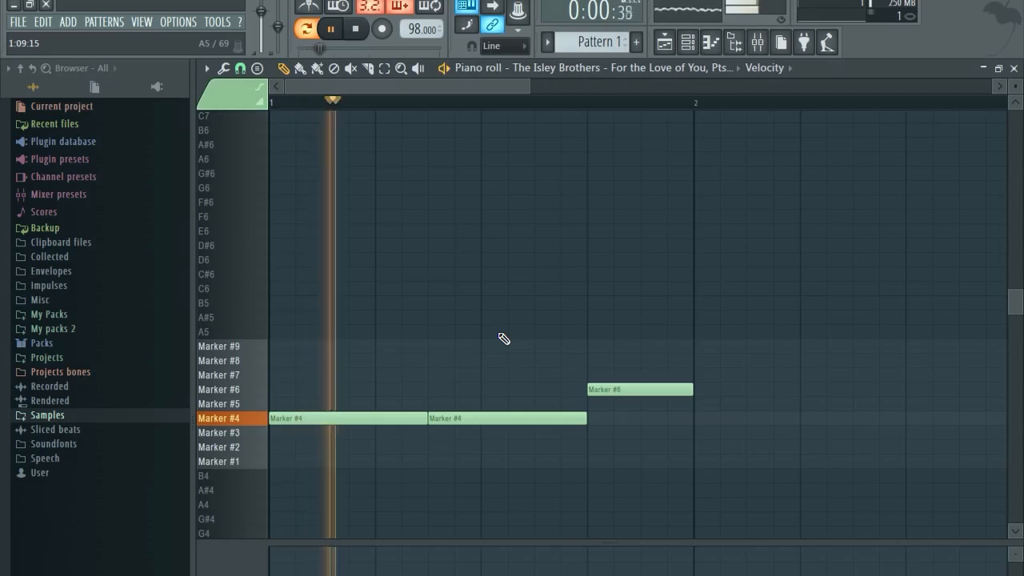
pyautogui.scroll(-1, 504, 339)
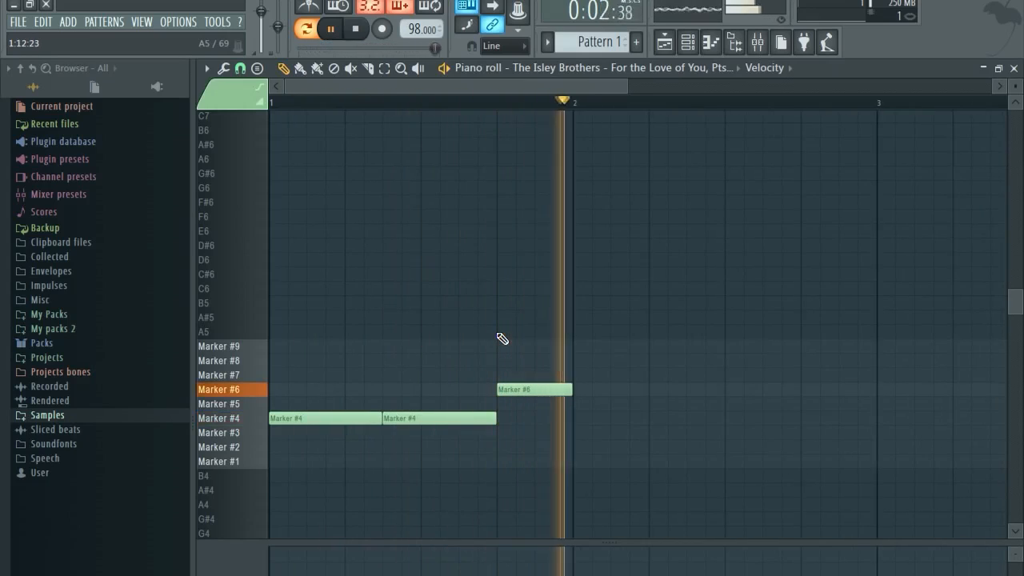
# Drag the short third note through slice rows until it lands on Marker #6, then stop playback.
pyautogui.moveTo(520, 387); pyautogui.dragTo(515, 379)
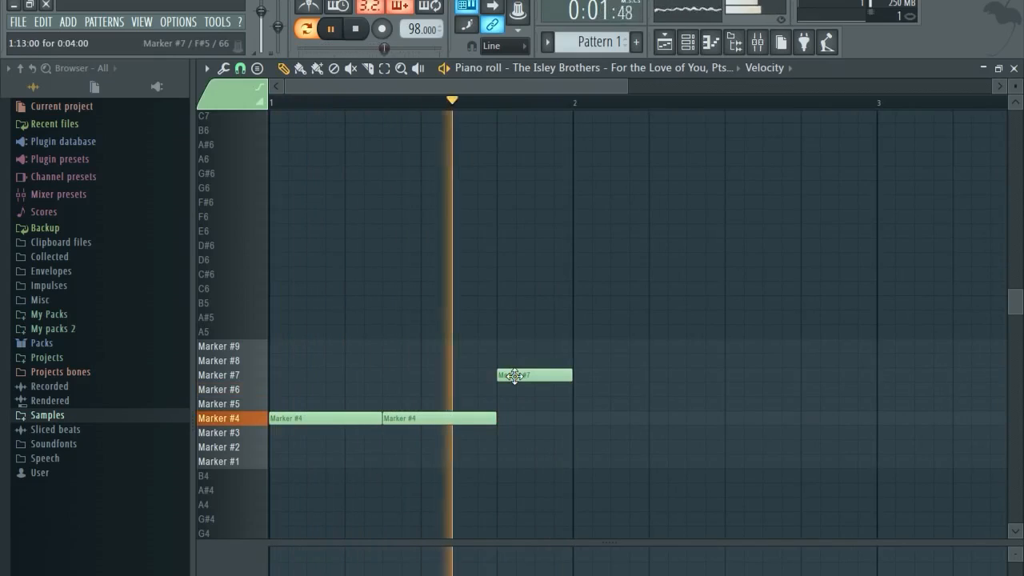
pyautogui.moveTo(514, 375)
pyautogui.mouseDown()
pyautogui.moveTo(511, 338)
pyautogui.moveTo(520, 431)
pyautogui.mouseUp()
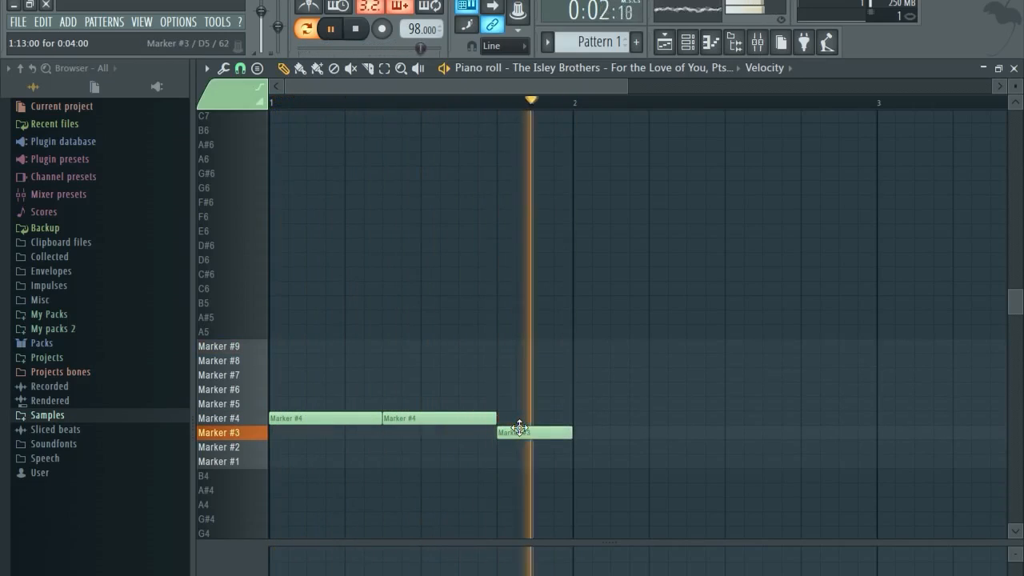
pyautogui.moveTo(519, 428); pyautogui.dragTo(516, 386)
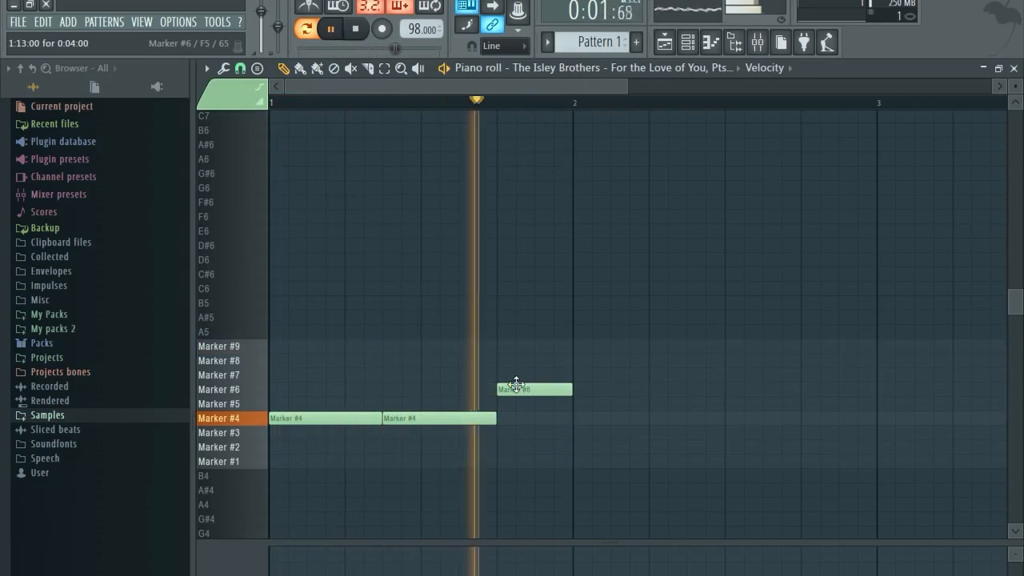
pyautogui.press('space')
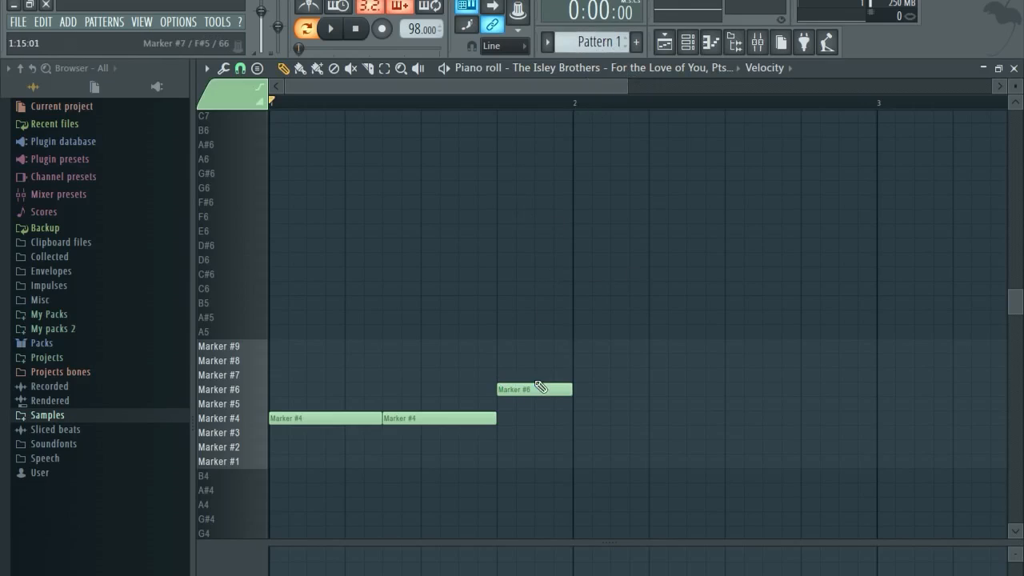
pyautogui.keyDown('ctrl'); pyautogui.scroll(-2, 512, 368); pyautogui.keyUp('ctrl')
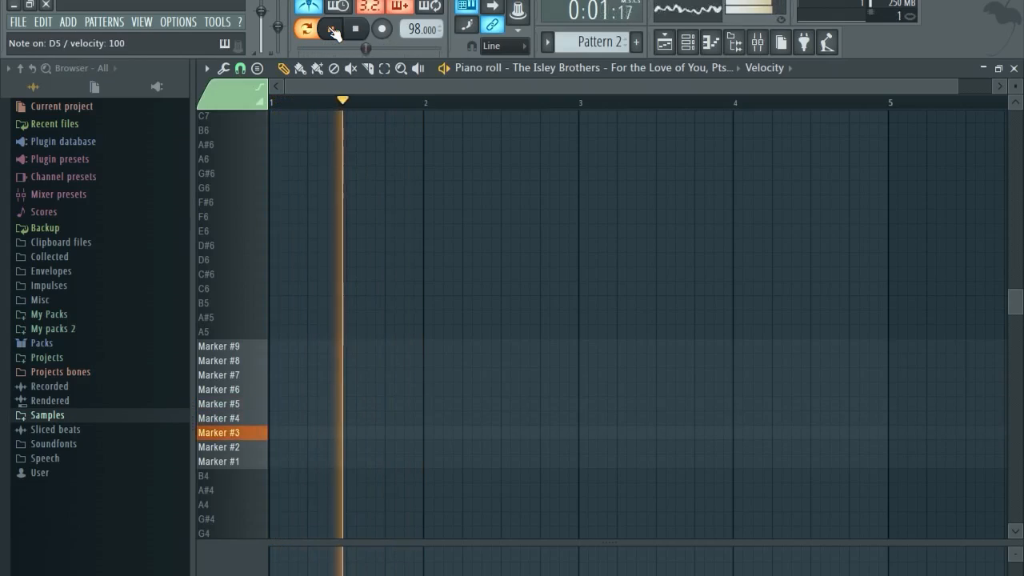
# Play Pattern 2 from the beginning to audition its slice notes.
pyautogui.click(333, 30)
pyautogui.scroll(5, 329, 358)
pyautogui.scroll(-4, 330, 364)
pyautogui.scroll(4, 328, 365)
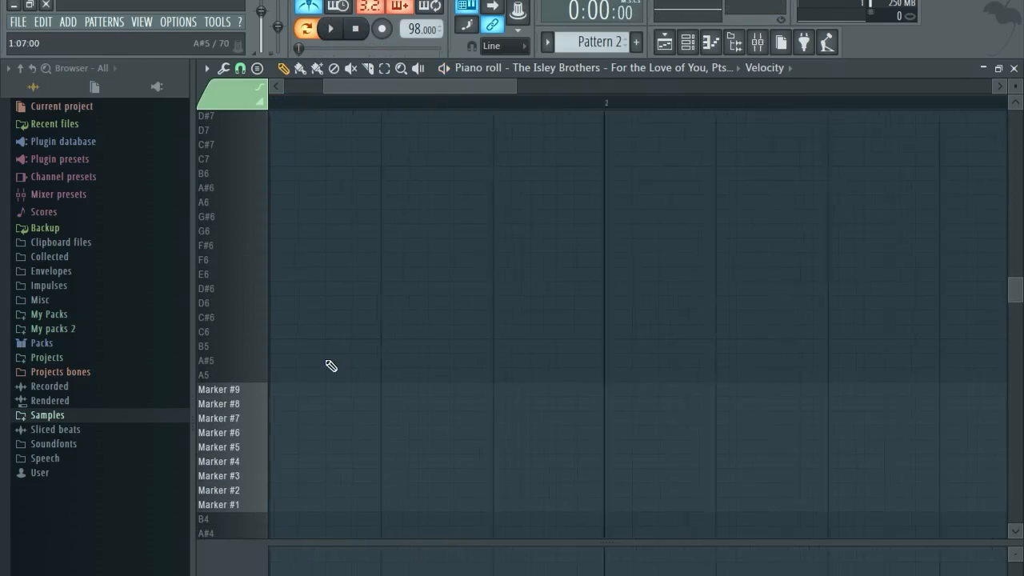
pyautogui.scroll(-2, 289, 229)
pyautogui.moveTo(352, 86); pyautogui.dragTo(246, 92)
pyautogui.press('space')
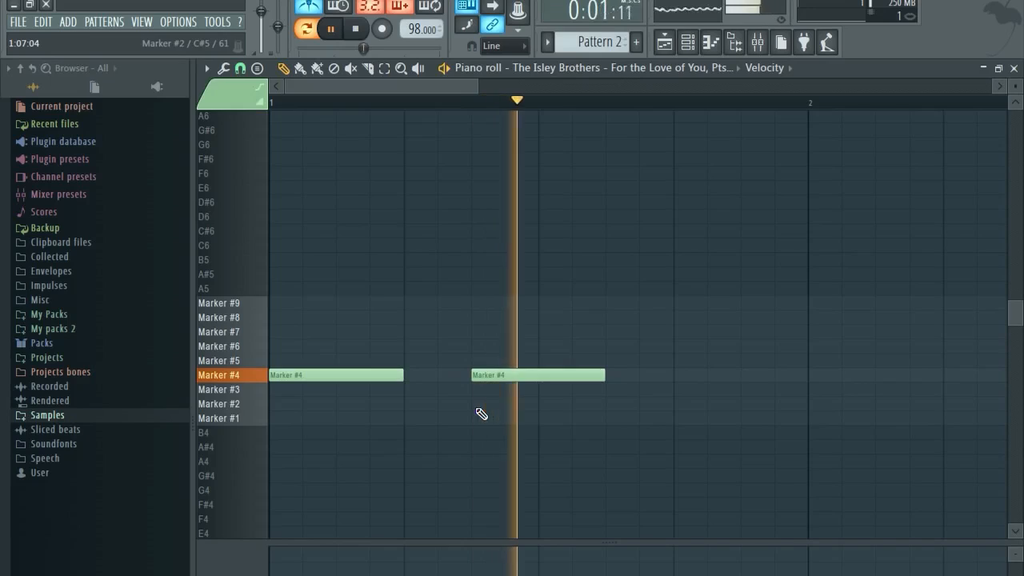
pyautogui.press('space')
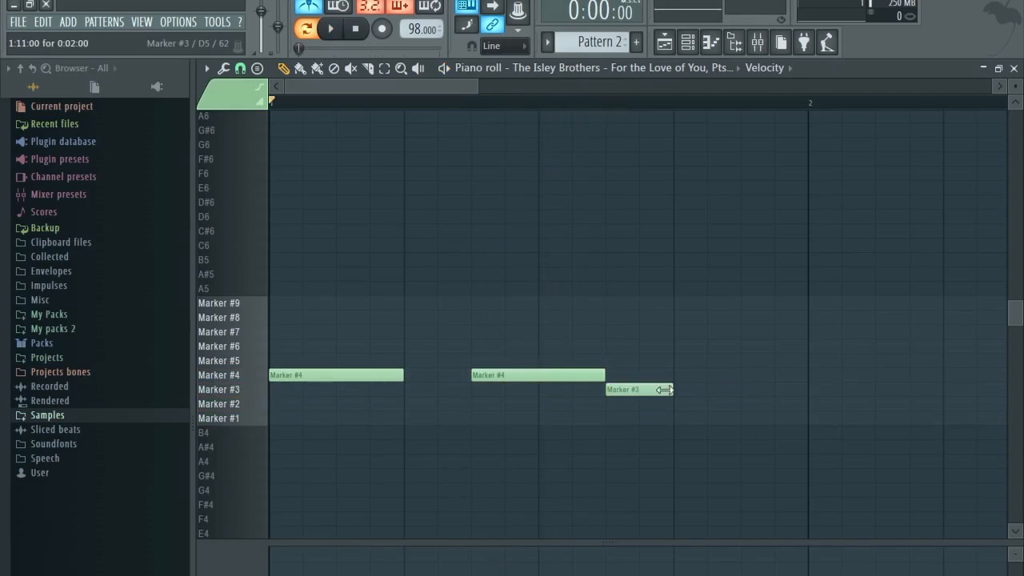
pyautogui.press('space')
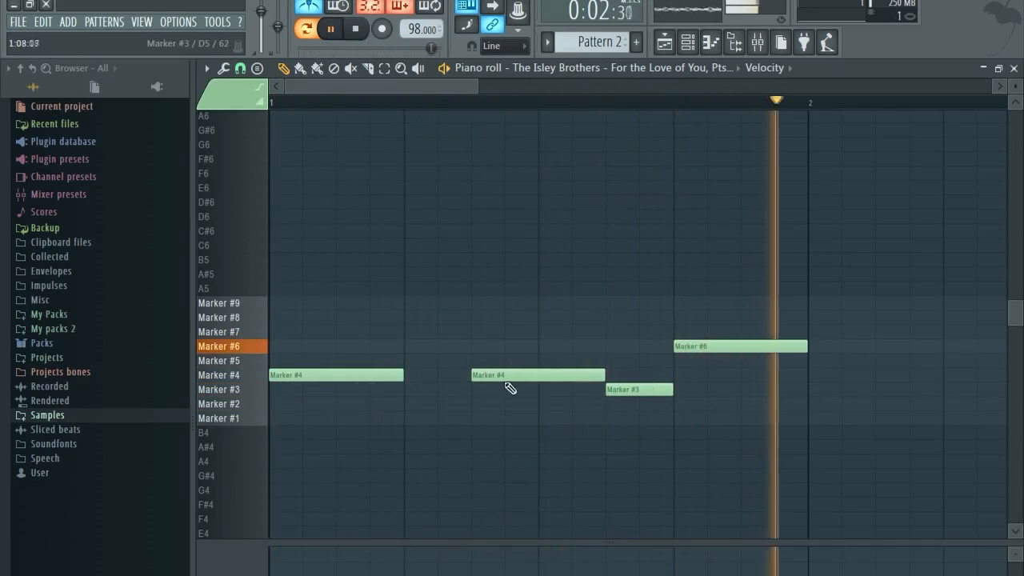
pyautogui.press('space')
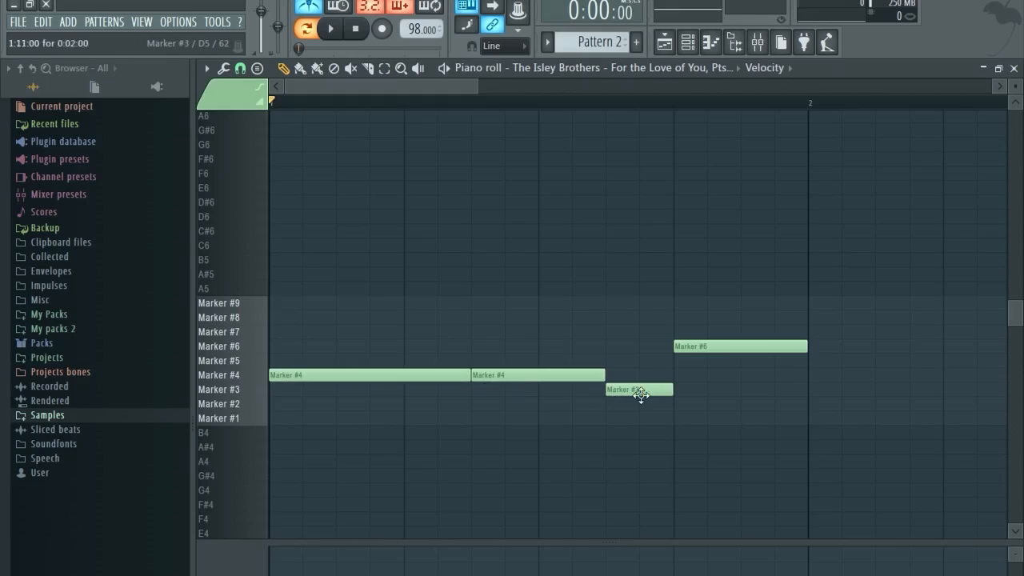
# Move the short note up to Marker #6, raise the long last note, and close the piano roll.
pyautogui.press('space')
pyautogui.moveTo(641, 394)
pyautogui.mouseDown()
pyautogui.moveTo(632, 364)
pyautogui.moveTo(639, 347)
pyautogui.mouseUp()
pyautogui.moveTo(701, 345); pyautogui.dragTo(701, 391)
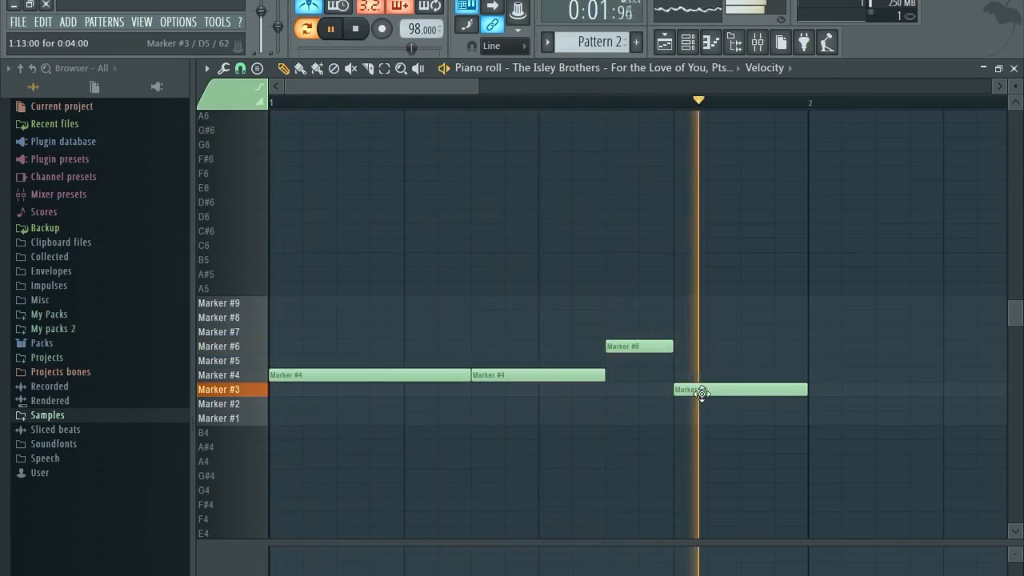
pyautogui.moveTo(701, 391); pyautogui.dragTo(702, 331)
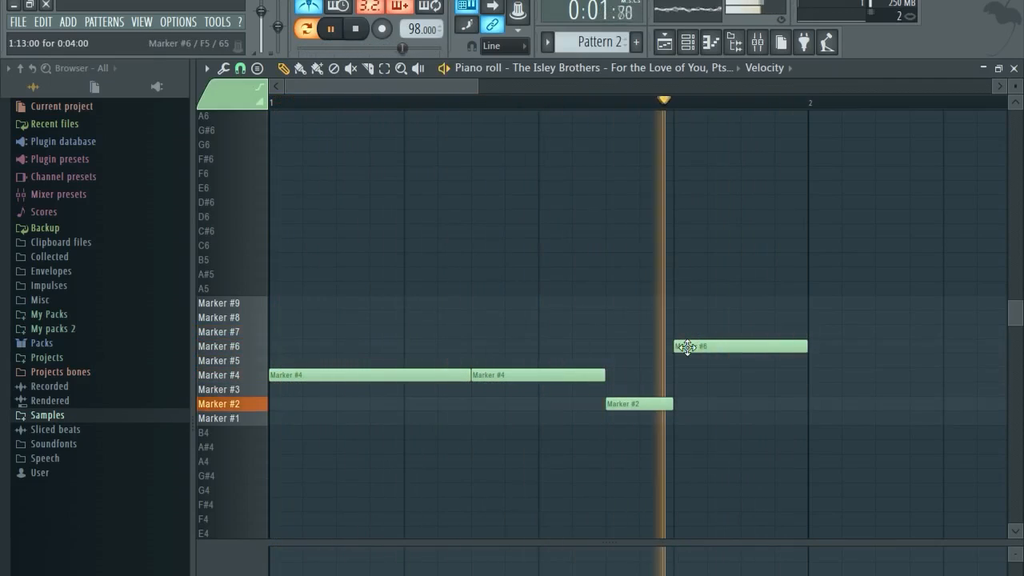
pyautogui.press('space')
pyautogui.click(1014, 68)
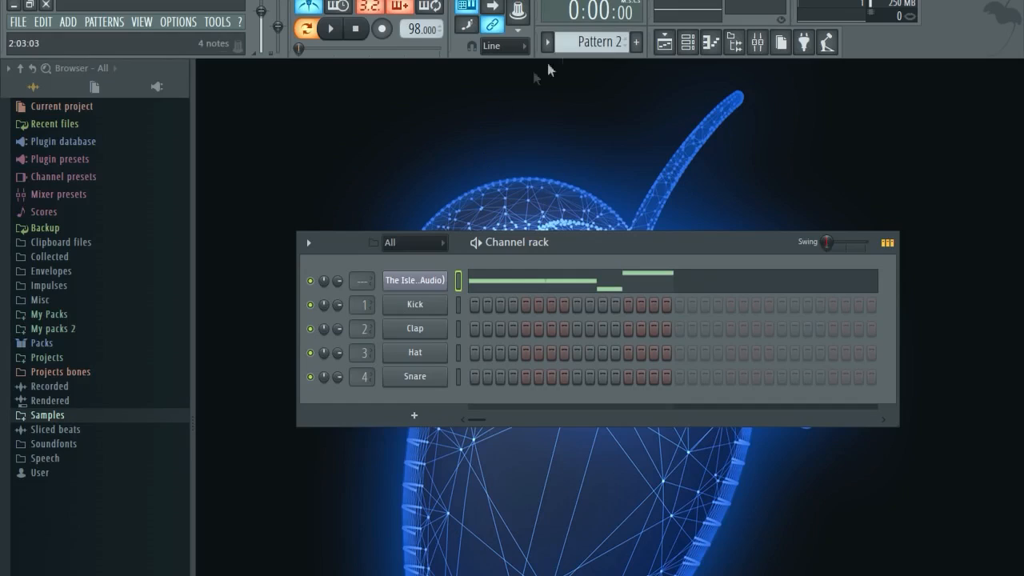
# Open the sampled channel's Pattern 3 piano roll and draw a rising Marker #2–#5 note stair.
pyautogui.scroll(1, 594, 42)
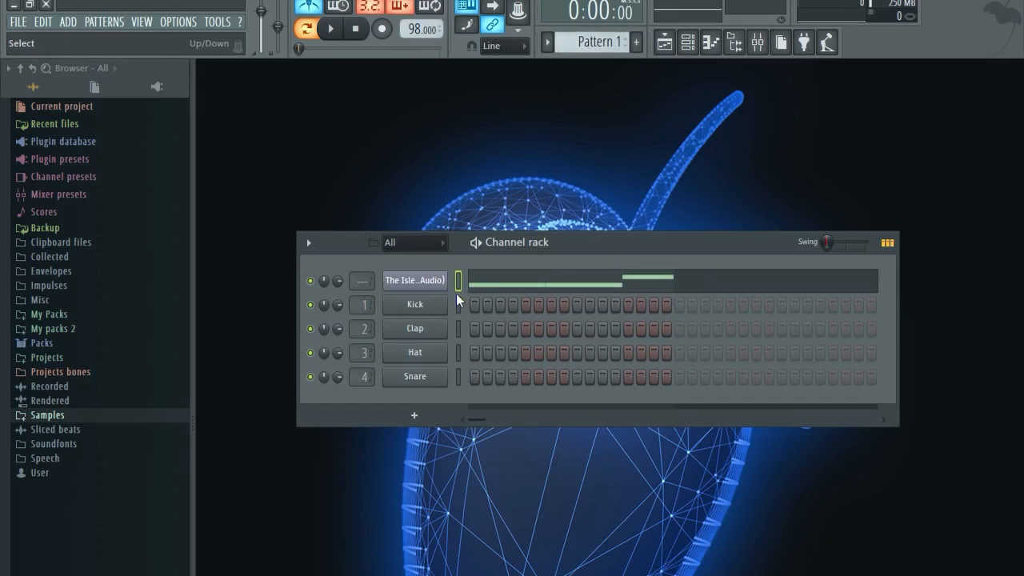
pyautogui.scroll(-2, 585, 48)
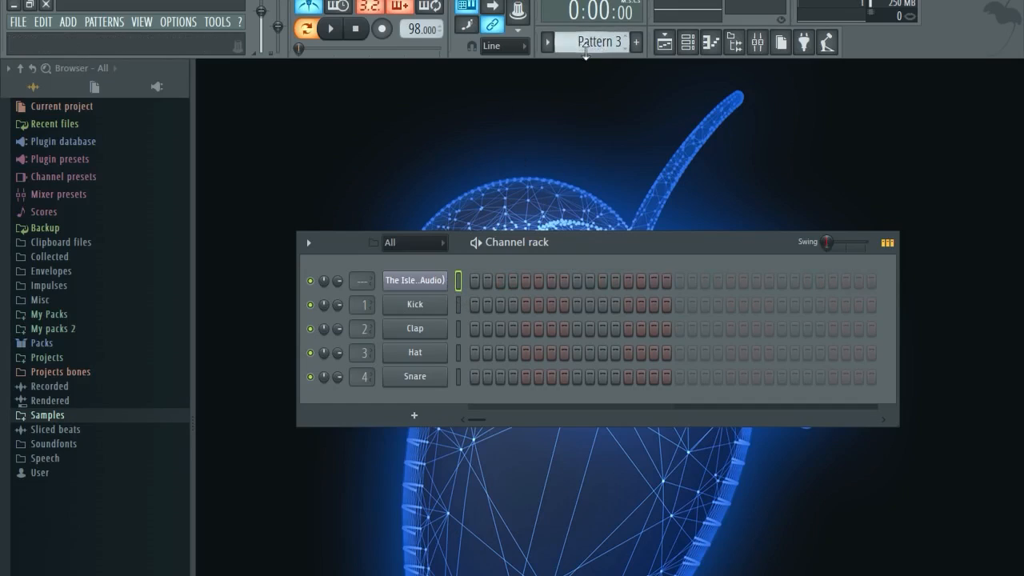
pyautogui.rightClick(416, 282)
pyautogui.click(476, 280)
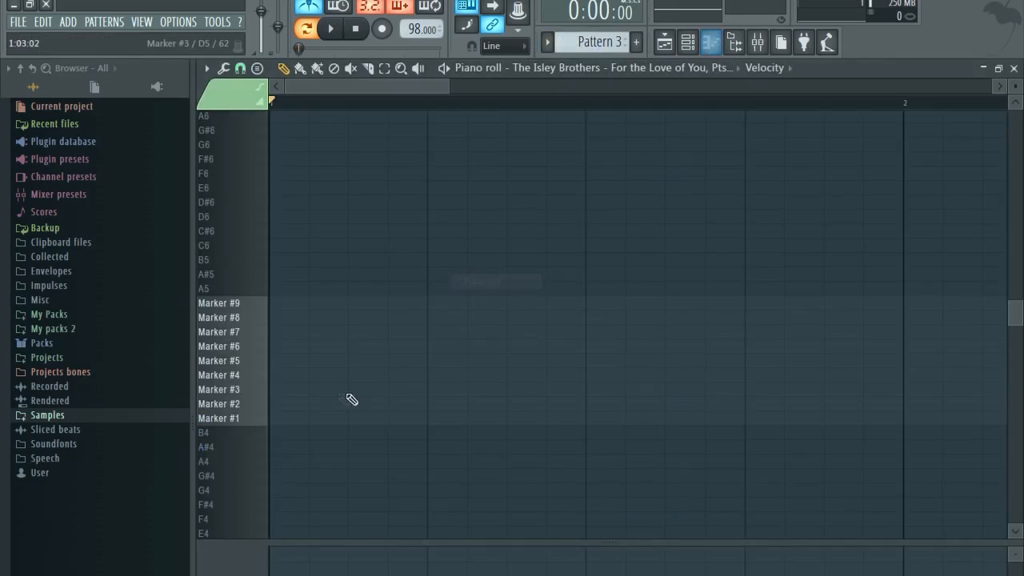
pyautogui.click(281, 404)
pyautogui.click(436, 390)
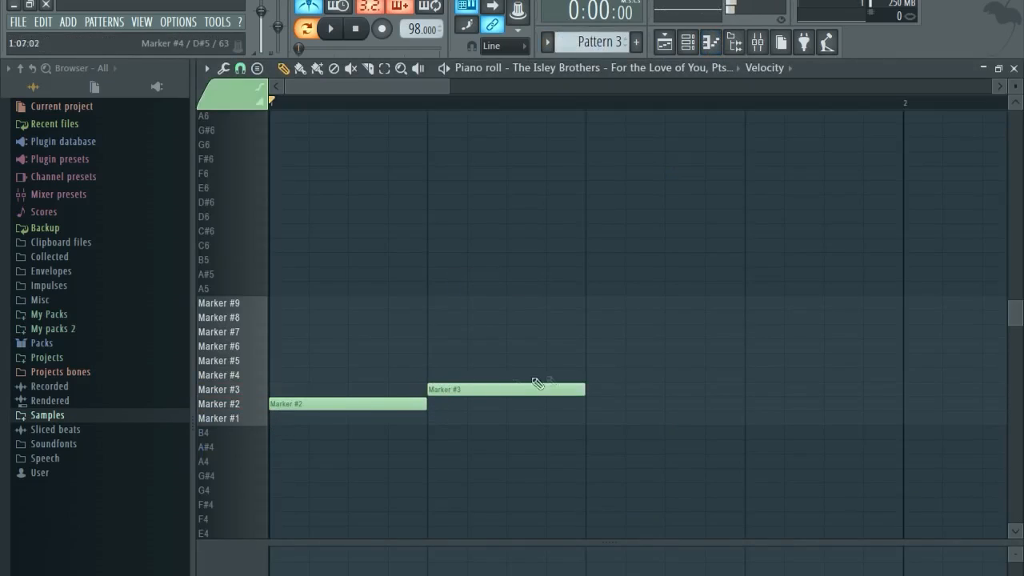
pyautogui.click(588, 375)
pyautogui.click(745, 361)
pyautogui.press('space')
pyautogui.press('space')
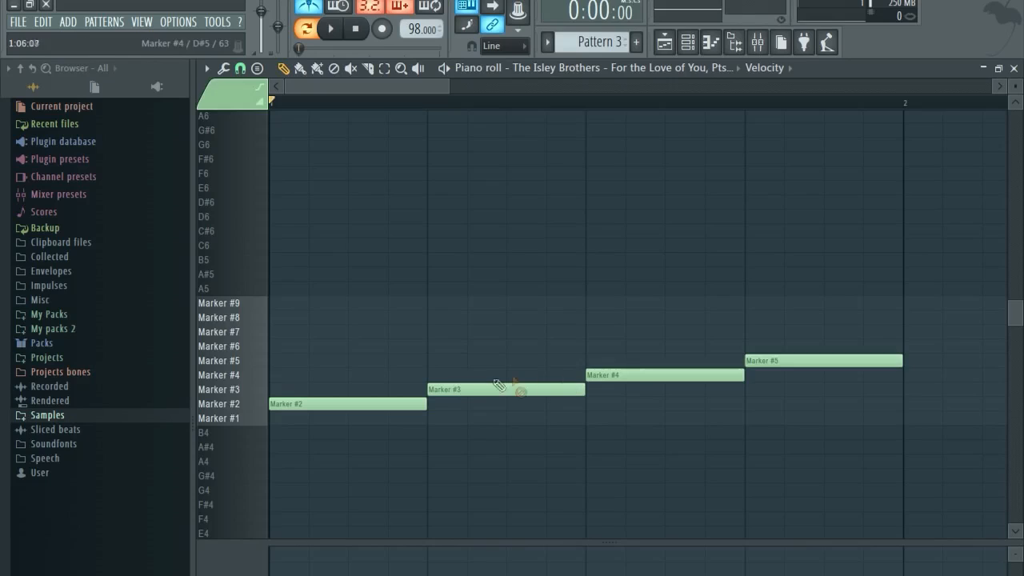
# Delete the Marker #3–#5 notes and lengthen the Marker #2 note to a full bar.
pyautogui.rightClick(632, 375)
pyautogui.rightClick(761, 362)
pyautogui.rightClick(560, 390)
pyautogui.scroll(-2, 475, 397)
pyautogui.scroll(-2, 474, 400)
pyautogui.moveTo(332, 400); pyautogui.dragTo(549, 396)
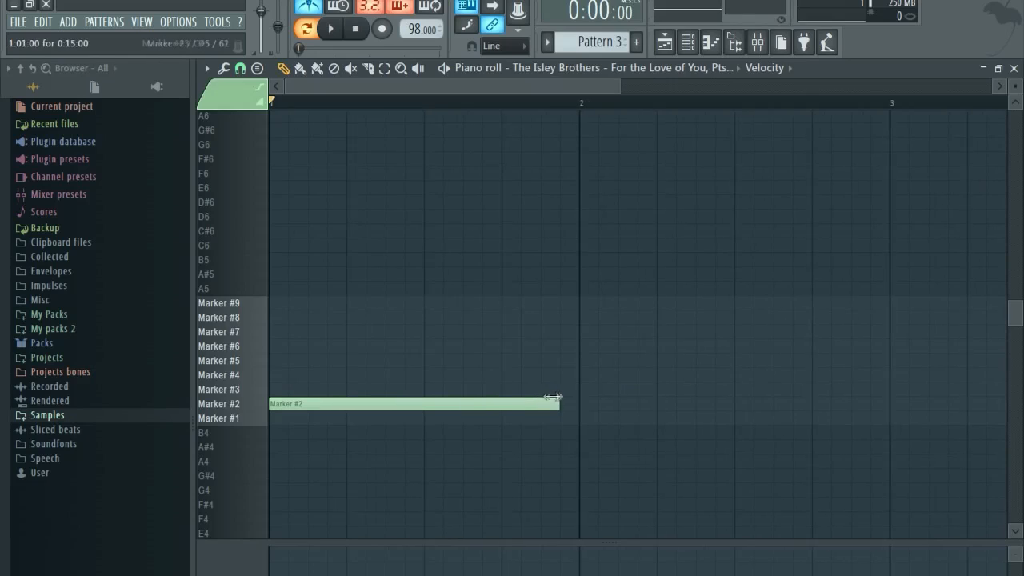
# Add one-bar Marker #3 and #4 notes, then several quarter-bar Marker #5 notes.
pyautogui.press('space')
pyautogui.click(592, 389)
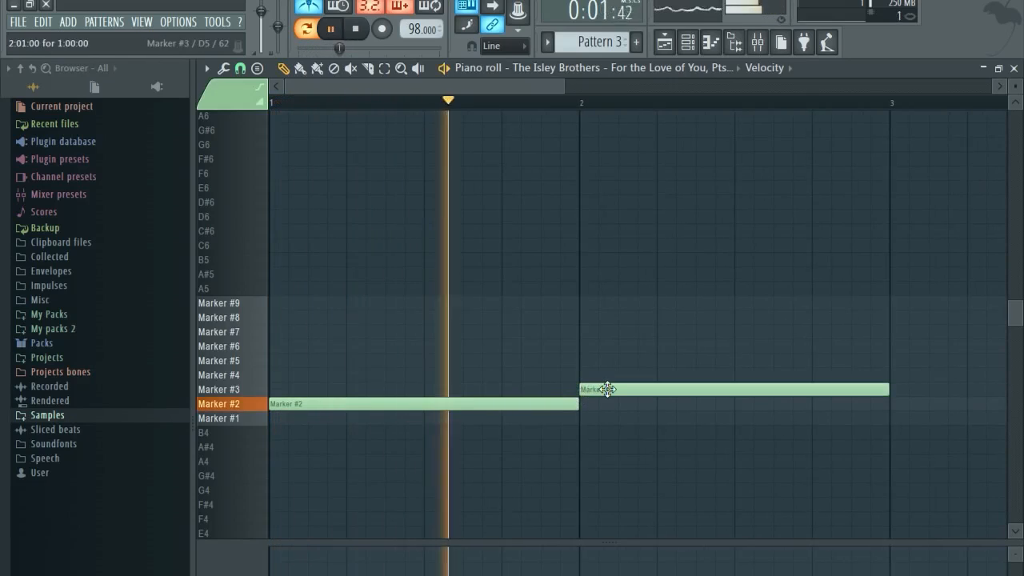
pyautogui.click(897, 375)
pyautogui.scroll(-2, 897, 376)
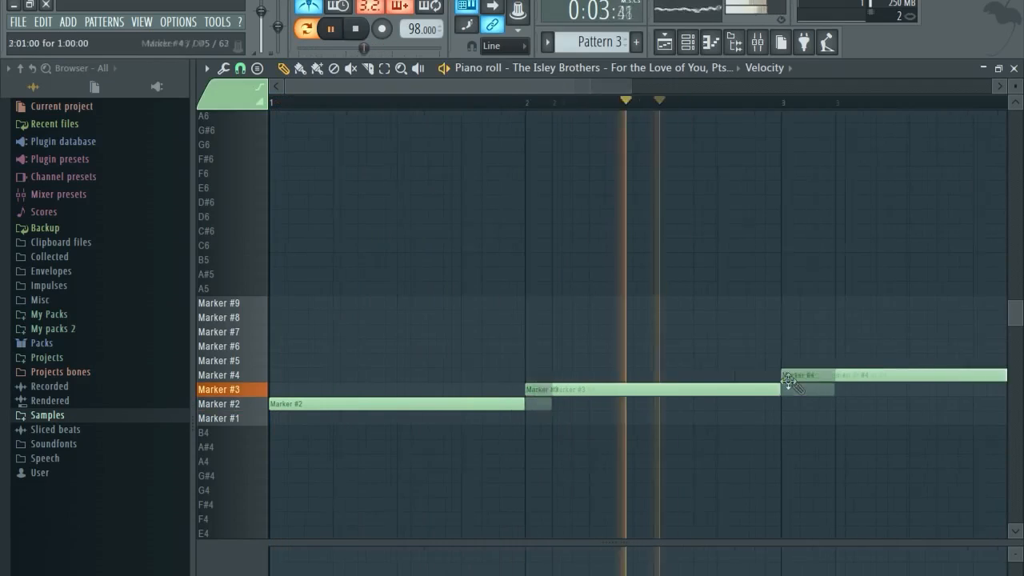
pyautogui.click(755, 361)
pyautogui.scroll(2, 755, 361)
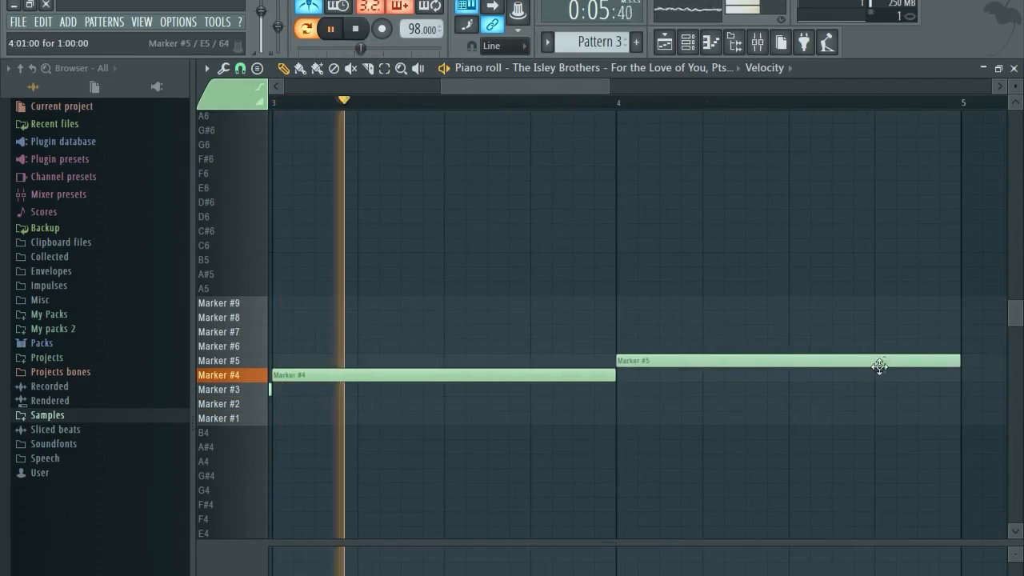
pyautogui.moveTo(960, 361); pyautogui.dragTo(720, 364)
pyautogui.click(748, 361)
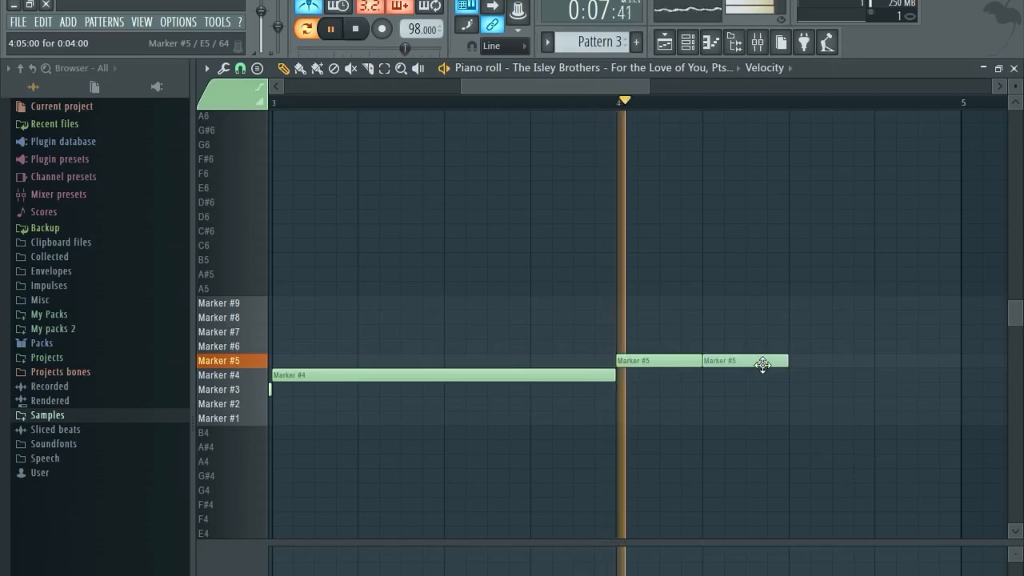
pyautogui.press('space')
pyautogui.click(798, 362)
pyautogui.press('space')
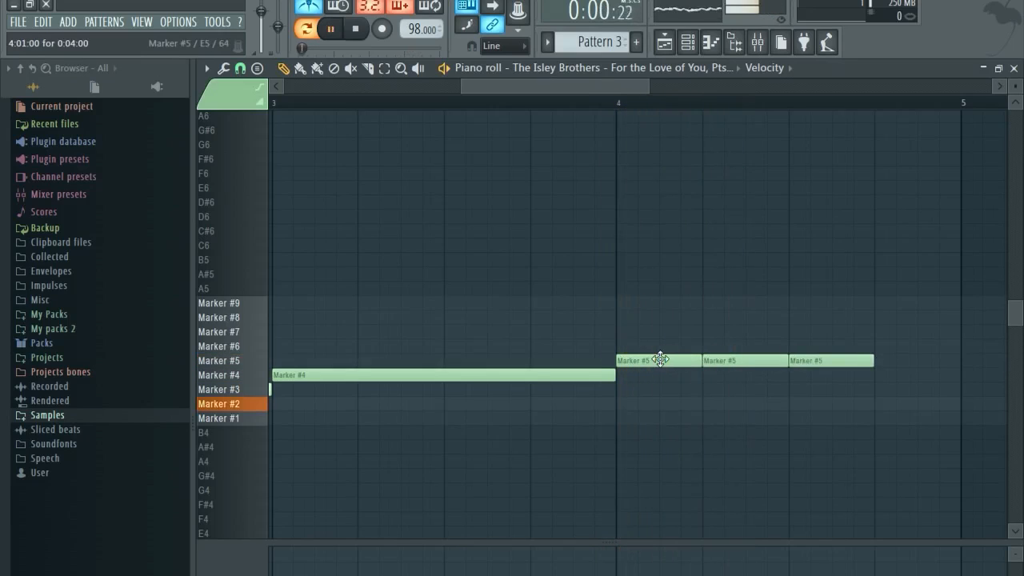
# Replace the bar 4 Marker #5 notes with four short Marker #4 repeats and close the piano roll.
pyautogui.scroll(-2, 661, 361)
pyautogui.rightClick(648, 363)
pyautogui.click(667, 374)
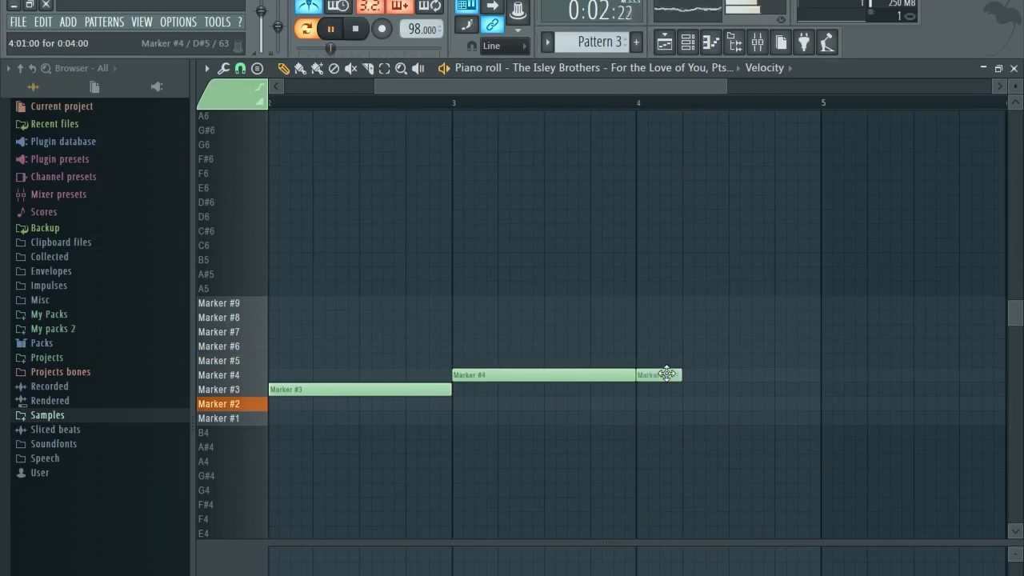
pyautogui.click(688, 373)
pyautogui.click(748, 374)
pyautogui.click(807, 375)
pyautogui.moveTo(806, 375); pyautogui.dragTo(793, 379)
pyautogui.scroll(2, 818, 413)
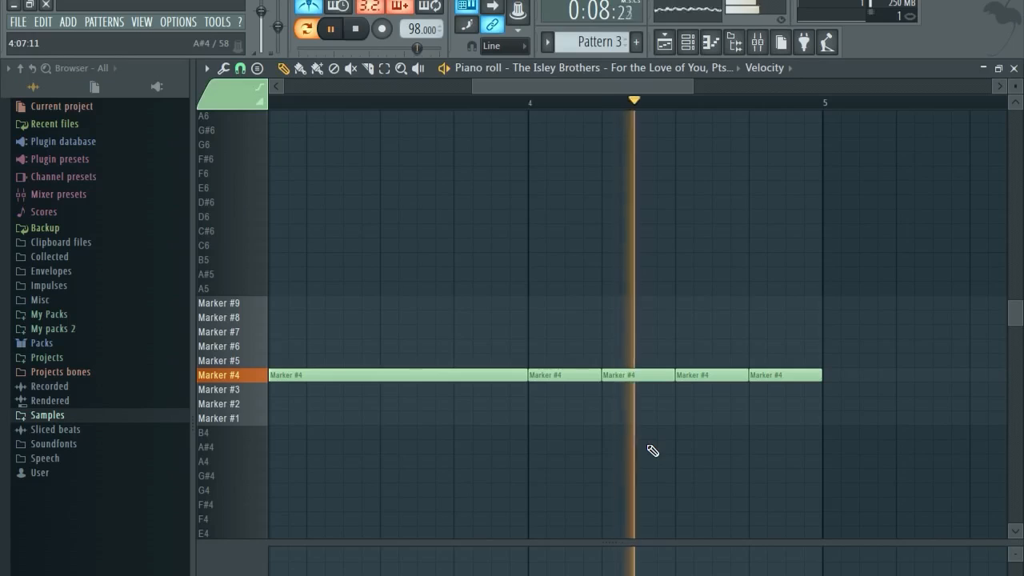
pyautogui.scroll(-3, 592, 442)
pyautogui.press('space')
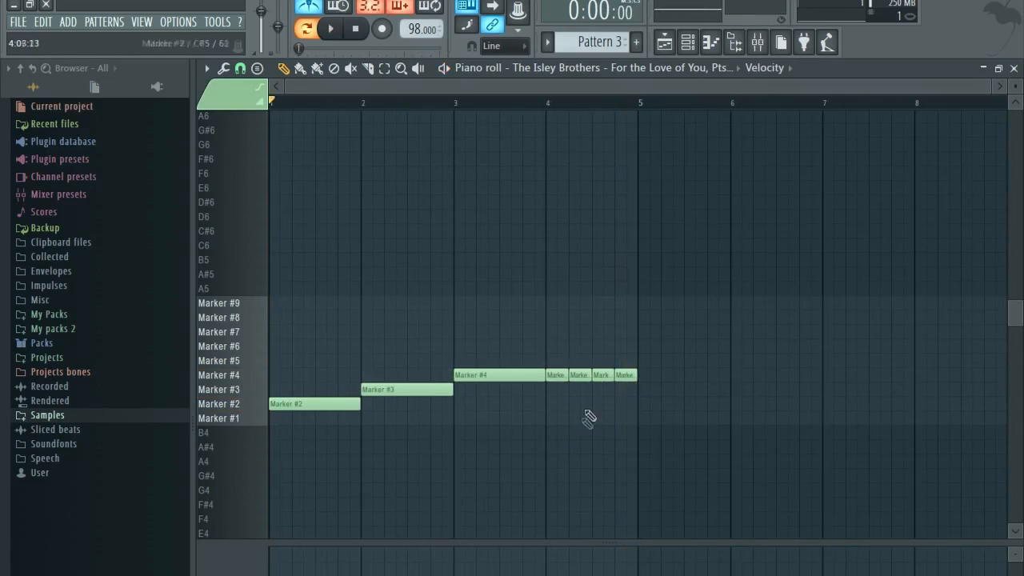
pyautogui.click(1014, 68)
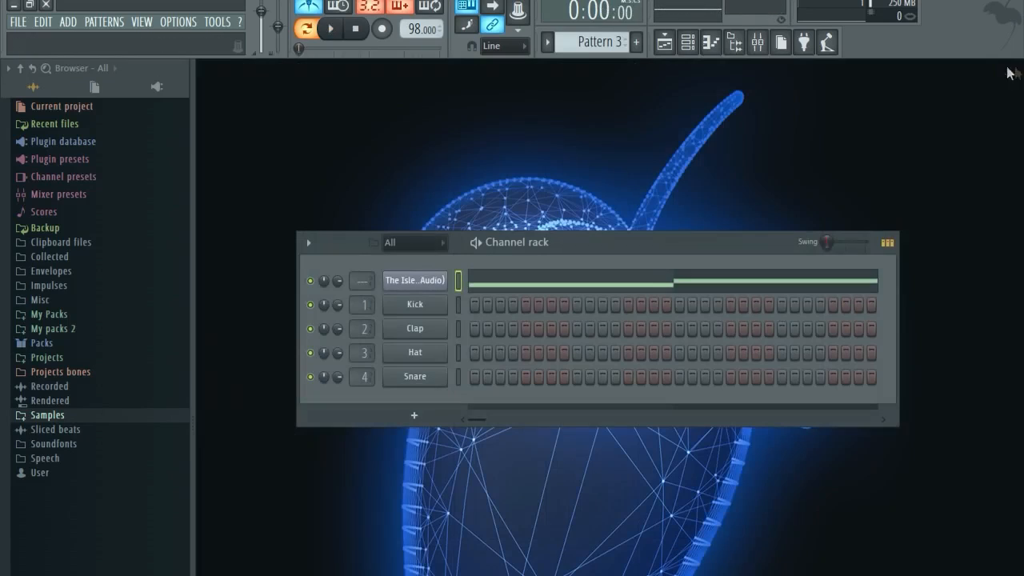
# In the Playlist, place Pattern 3 at bar 1, Pattern 1 at bars 5–7, and Pattern 2 at bar 8.
pyautogui.click(664, 43)
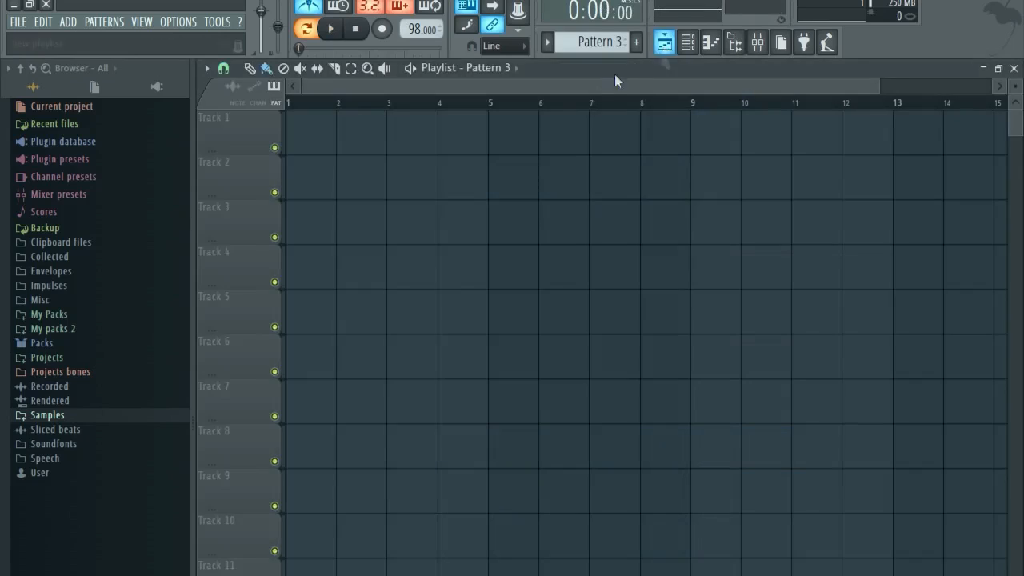
pyautogui.click(303, 132)
pyautogui.click(489, 68)
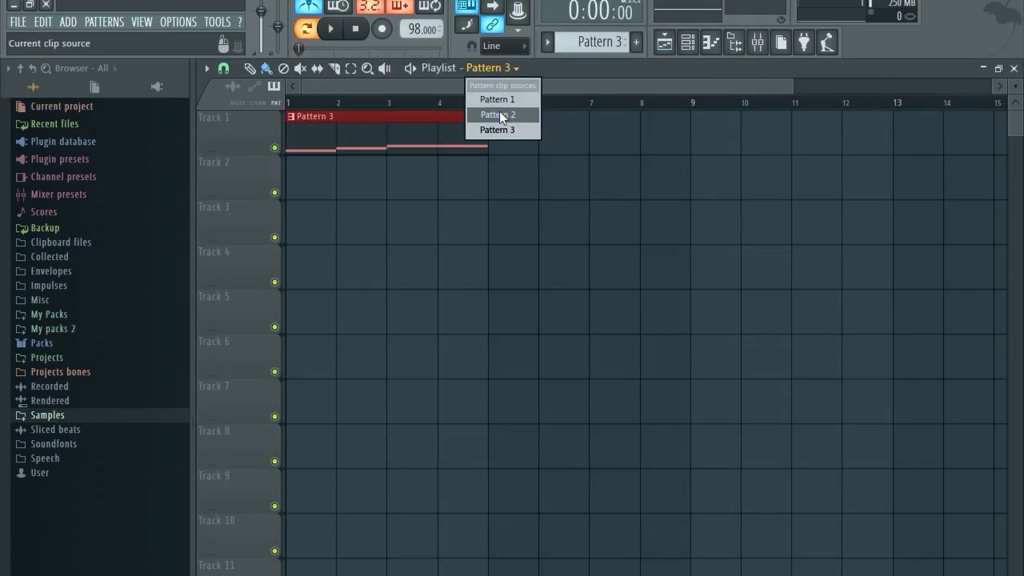
pyautogui.click(498, 100)
pyautogui.click(512, 137)
pyautogui.click(565, 126)
pyautogui.click(605, 132)
pyautogui.click(494, 66)
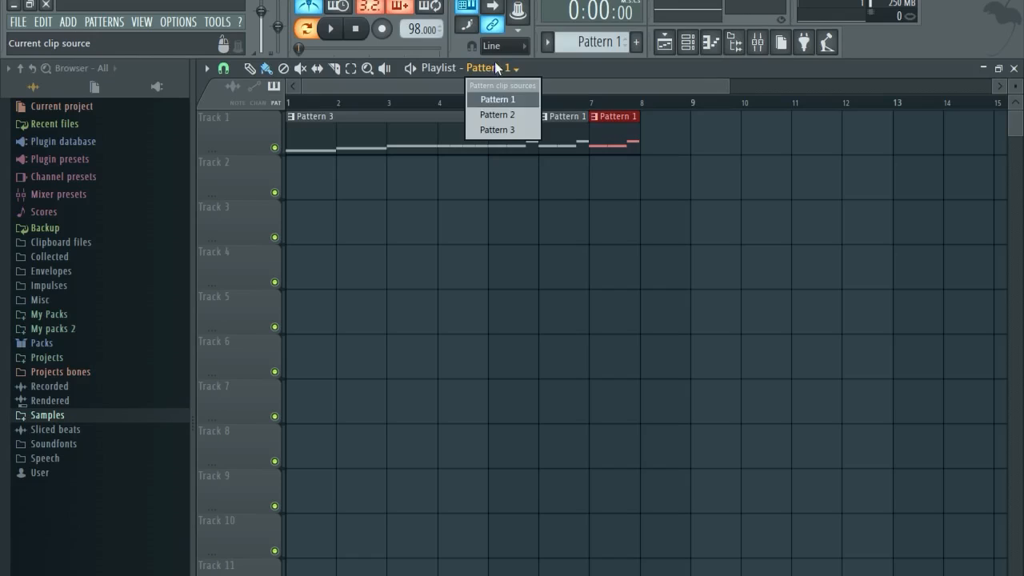
pyautogui.click(496, 115)
pyautogui.click(658, 119)
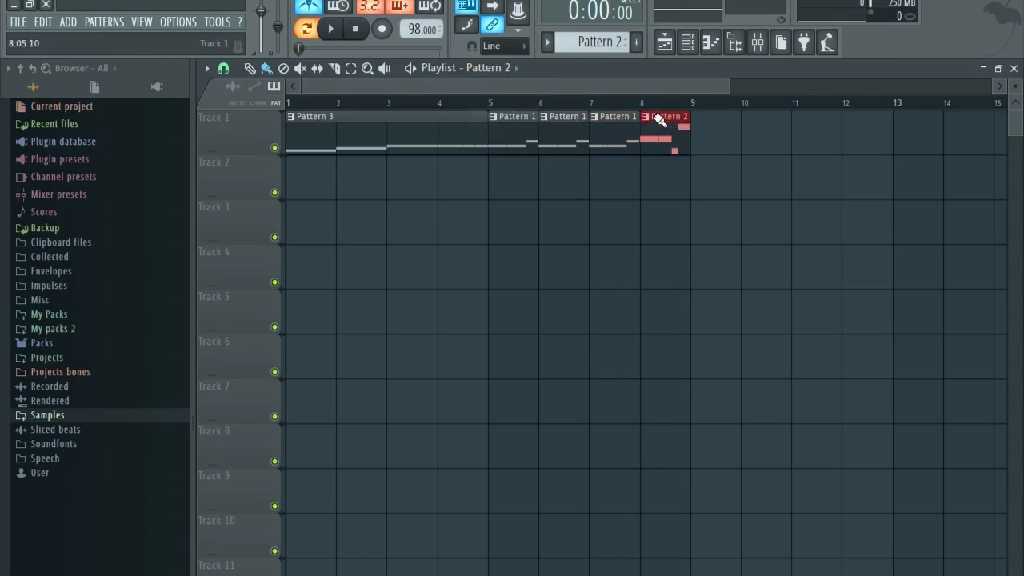
# Play from bar 5, then move the bar 5–13 Pattern 1/2 clips down to Track 3.
pyautogui.click(489, 105)
pyautogui.press('space')
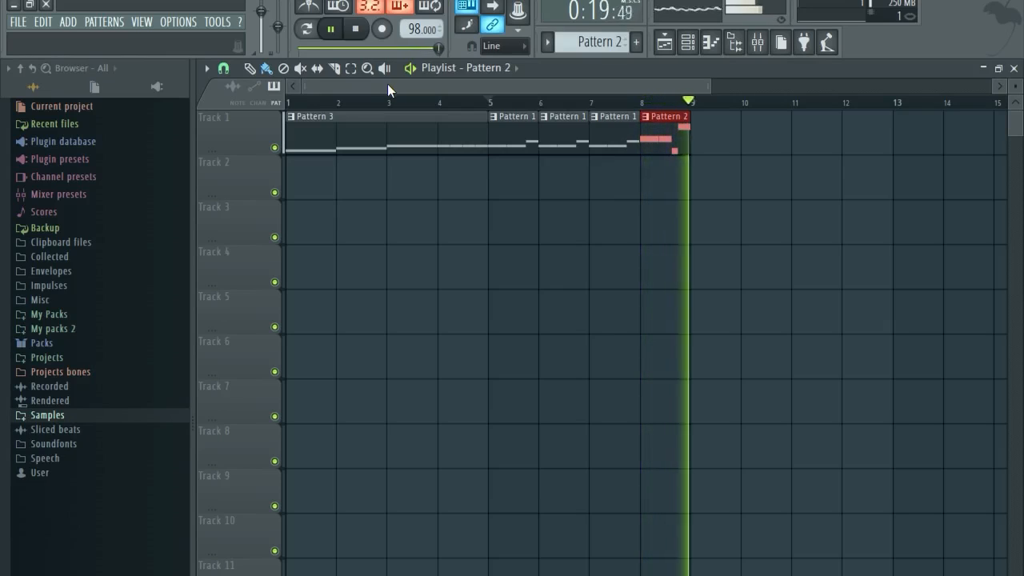
pyautogui.press('space')
pyautogui.moveTo(743, 140)
pyautogui.mouseDown()
pyautogui.moveTo(502, 165)
pyautogui.moveTo(727, 142)
pyautogui.mouseUp()
pyautogui.scroll(-3, 656, 180)
pyautogui.moveTo(670, 111); pyautogui.dragTo(425, 178)
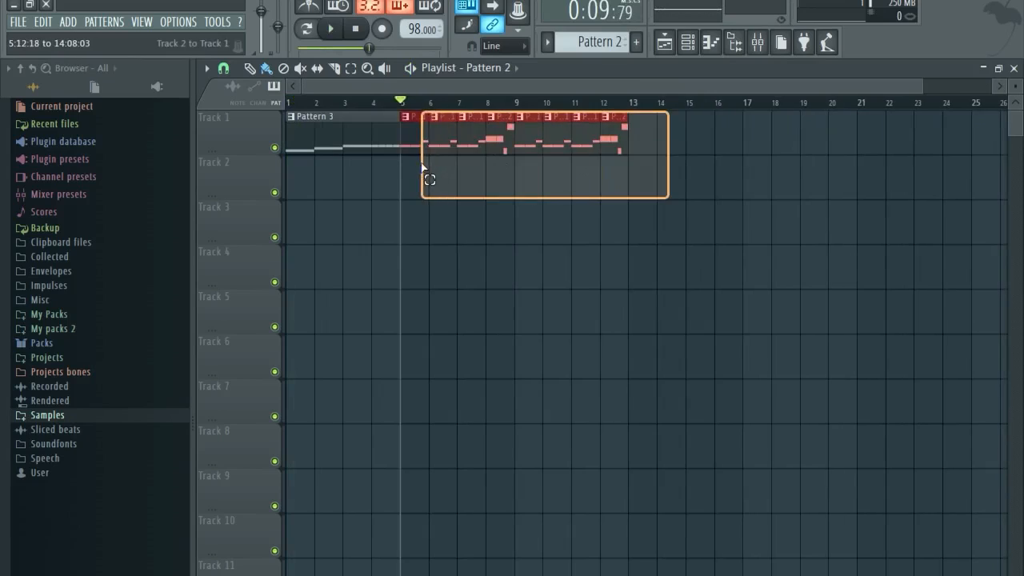
pyautogui.moveTo(418, 118); pyautogui.dragTo(420, 208)
pyautogui.click(568, 156)
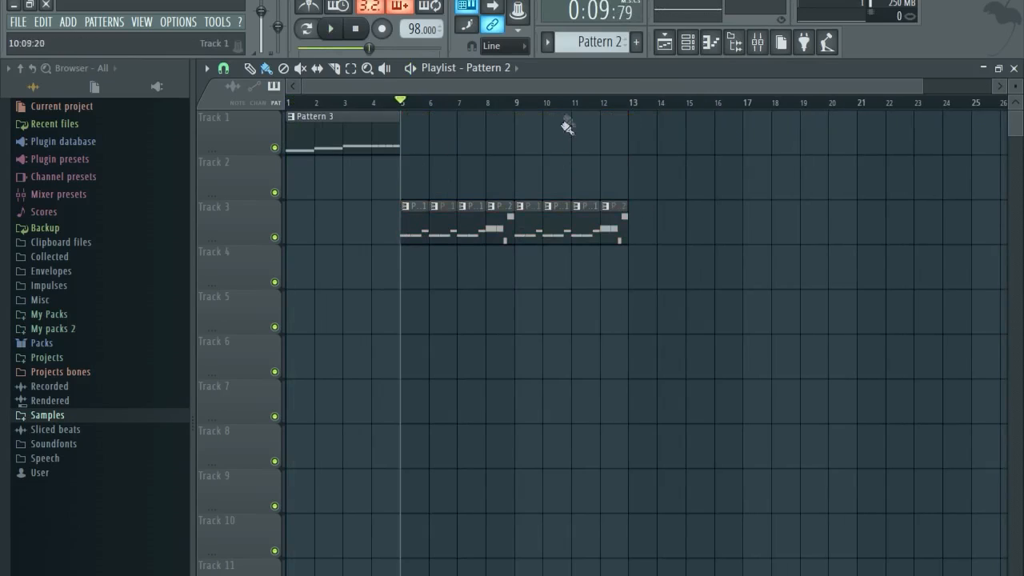
# Check the Kick and Snare channel settings in the Channel rack and scroll to empty Pattern 4.
pyautogui.click(687, 41)
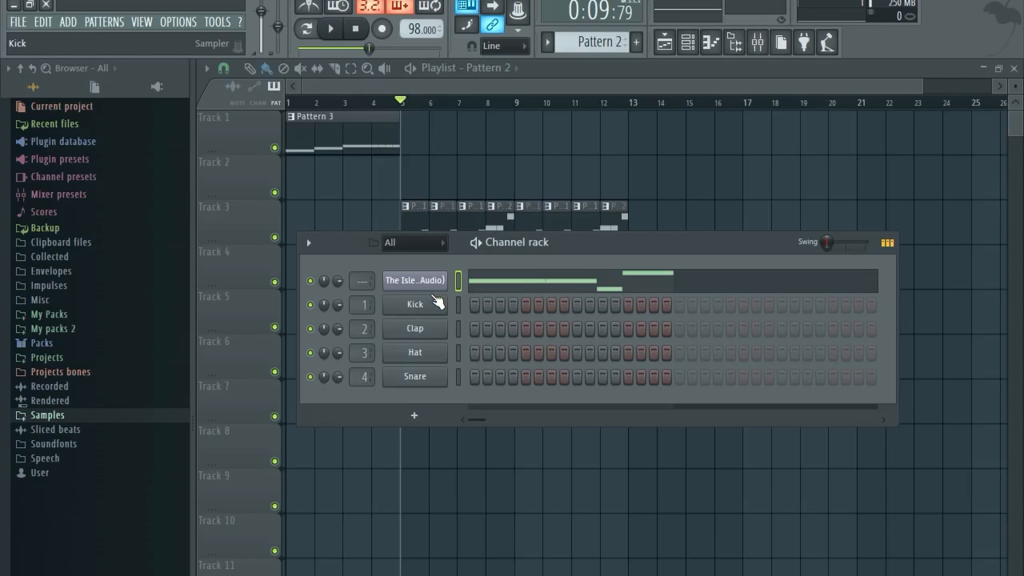
pyautogui.click(420, 305)
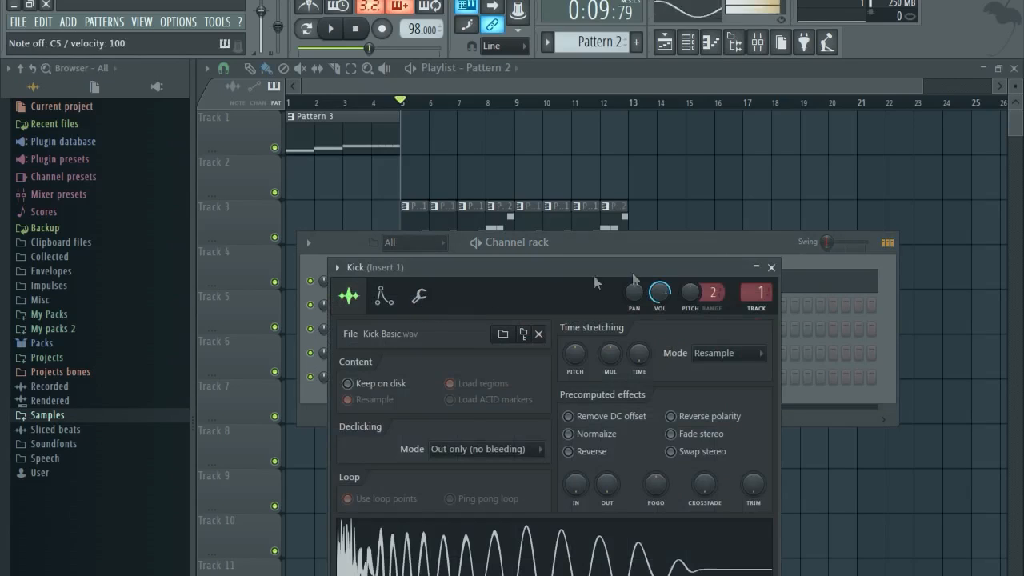
pyautogui.click(745, 259)
pyautogui.click(415, 377)
pyautogui.click(670, 166)
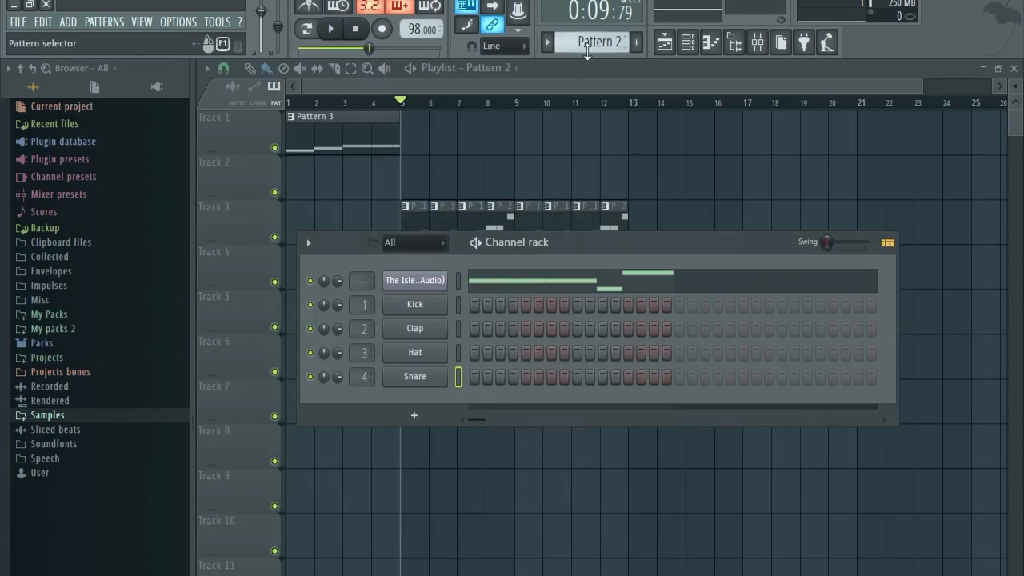
pyautogui.scroll(-1, 596, 42)
pyautogui.scroll(-1, 596, 41)
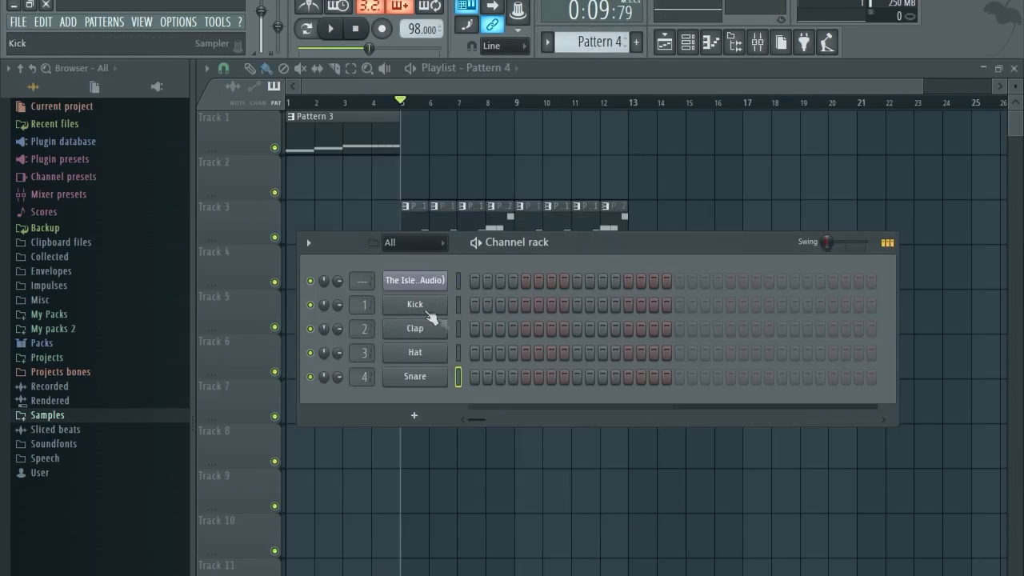
# Insert a Drumaxx drum machine as a new channel from the Kick channel's menu.
pyautogui.rightClick(436, 308)
pyautogui.moveTo(485, 385)
pyautogui.moveTo(610, 348)
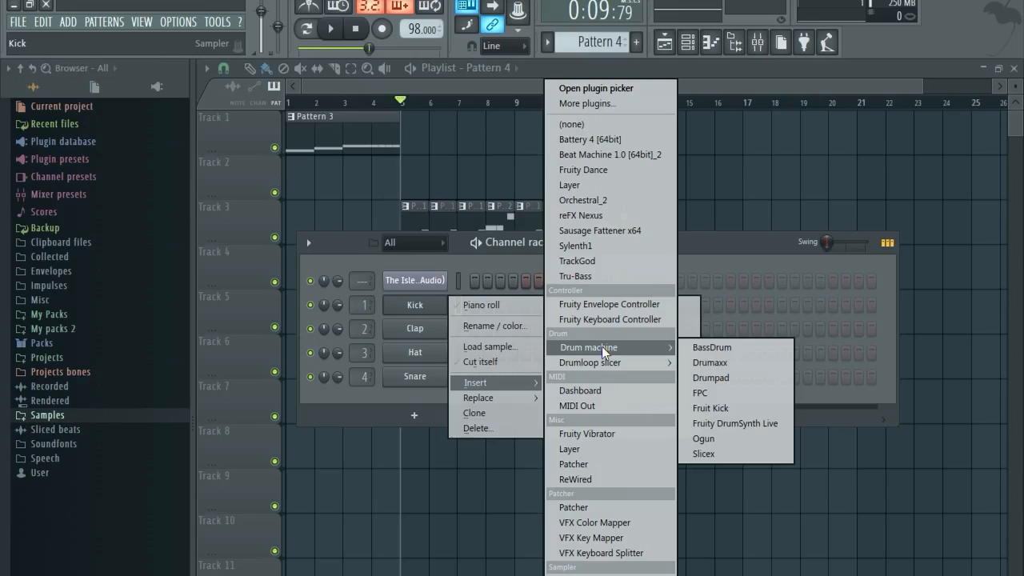
pyautogui.click(733, 362)
pyautogui.moveTo(520, 179); pyautogui.dragTo(540, 148)
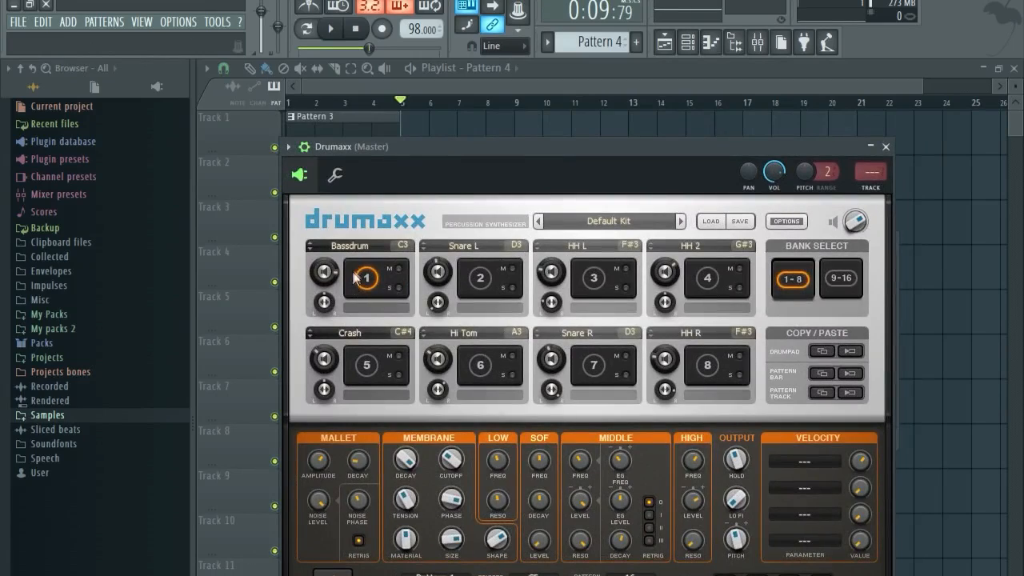
# Load the Hip Hop preset 'So Whatchya Want FG' into Drumaxx.
pyautogui.click(608, 223)
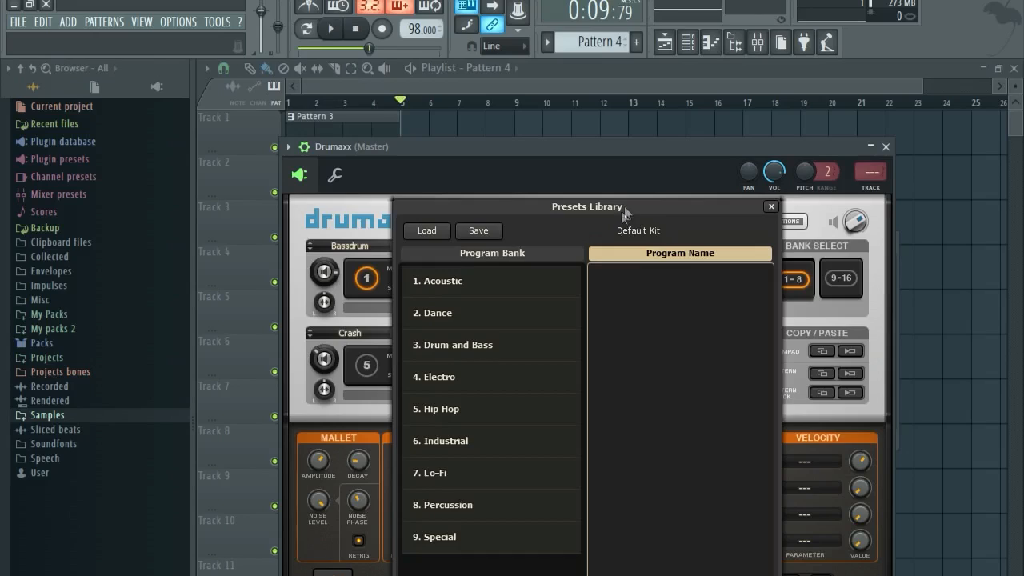
pyautogui.click(609, 224)
pyautogui.click(608, 223)
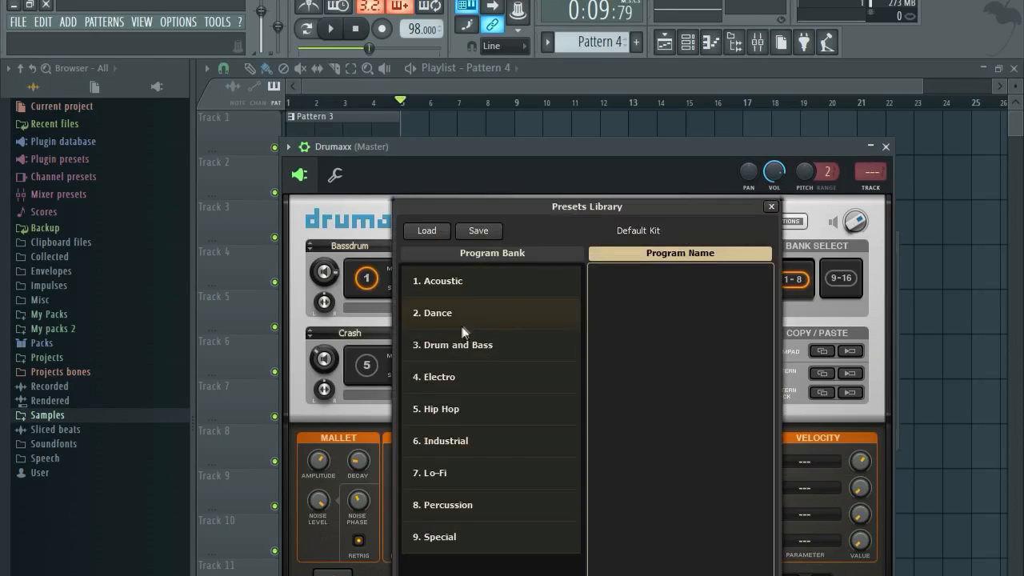
pyautogui.click(461, 383)
pyautogui.click(456, 407)
pyautogui.click(643, 459)
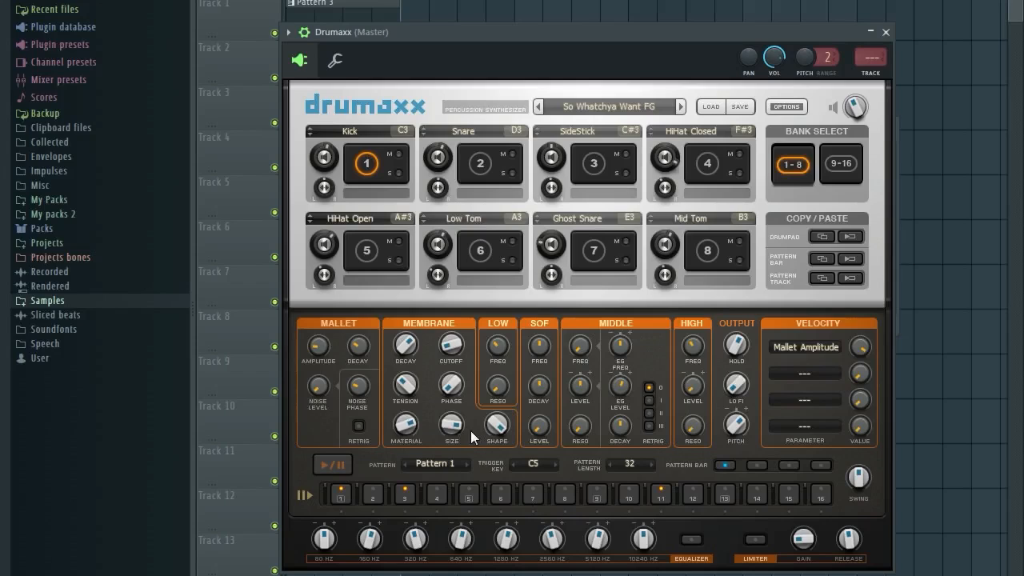
# Keep Drumaxx on Pattern 1, set its gain to about 22.90 %, and bring back the Channel rack.
pyautogui.moveTo(529, 26); pyautogui.dragTo(556, 16)
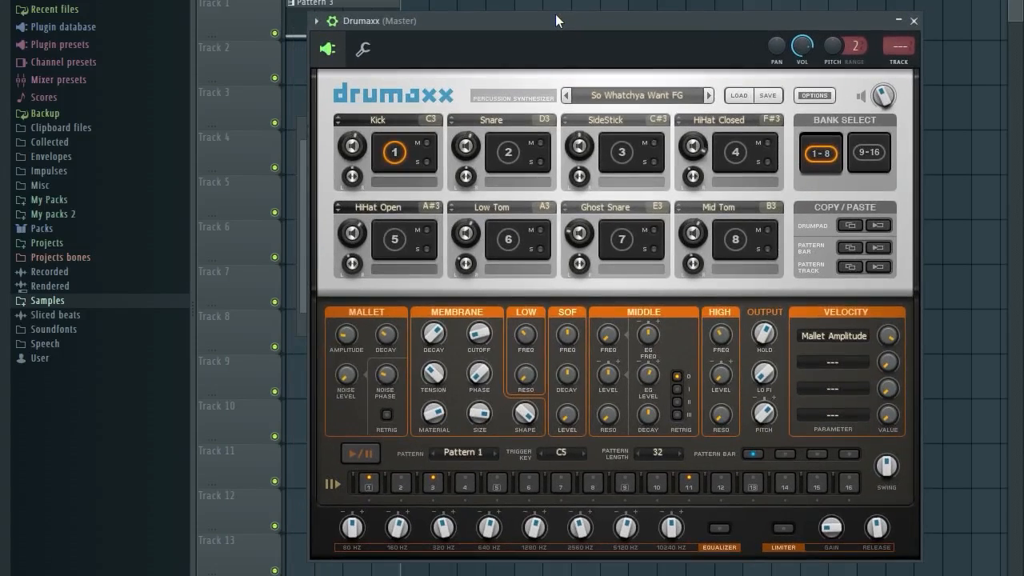
pyautogui.click(470, 452)
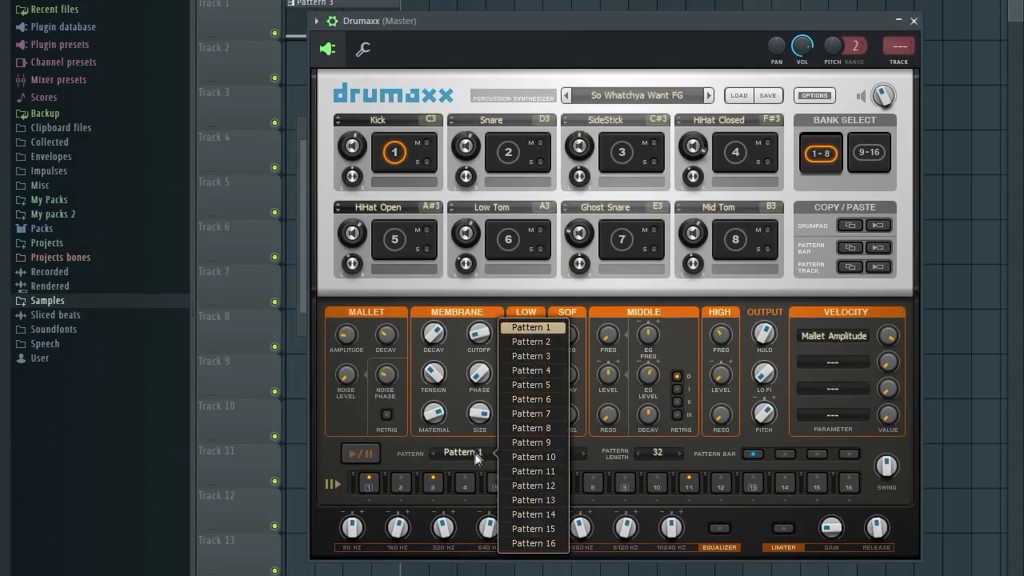
pyautogui.click(529, 327)
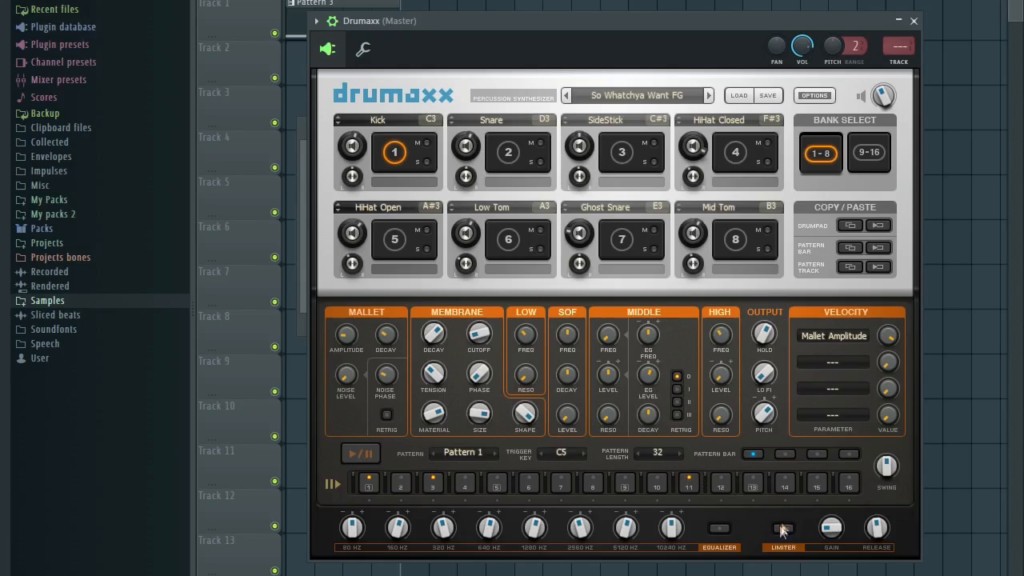
pyautogui.moveTo(827, 540); pyautogui.dragTo(828, 545)
pyautogui.press('F6')
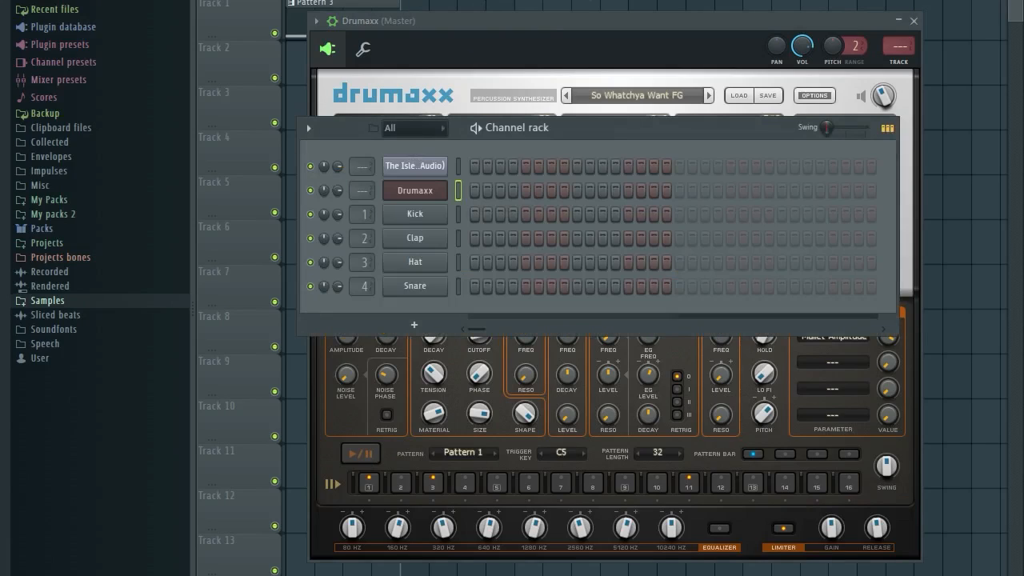
# Stretch the Drumaxx Pattern 0 note to span four bars and audition it.
pyautogui.rightClick(444, 199)
pyautogui.click(472, 190)
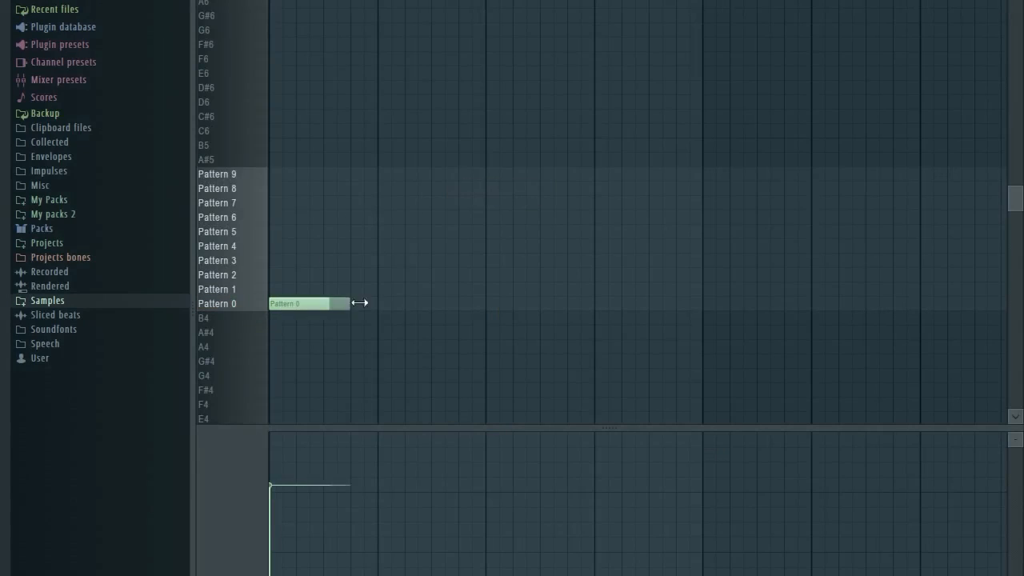
pyautogui.moveTo(359, 302); pyautogui.dragTo(692, 299)
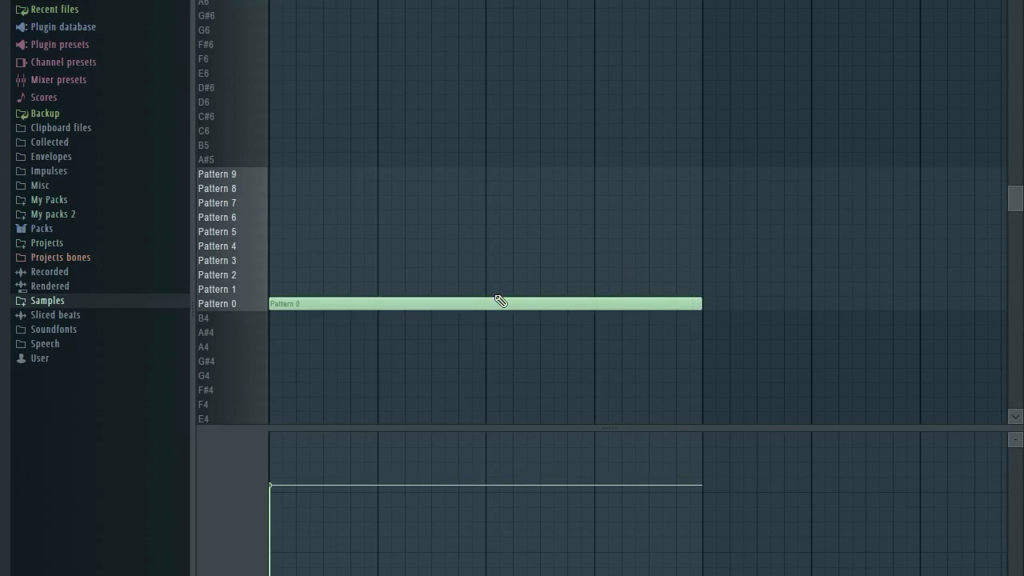
pyautogui.press('space')
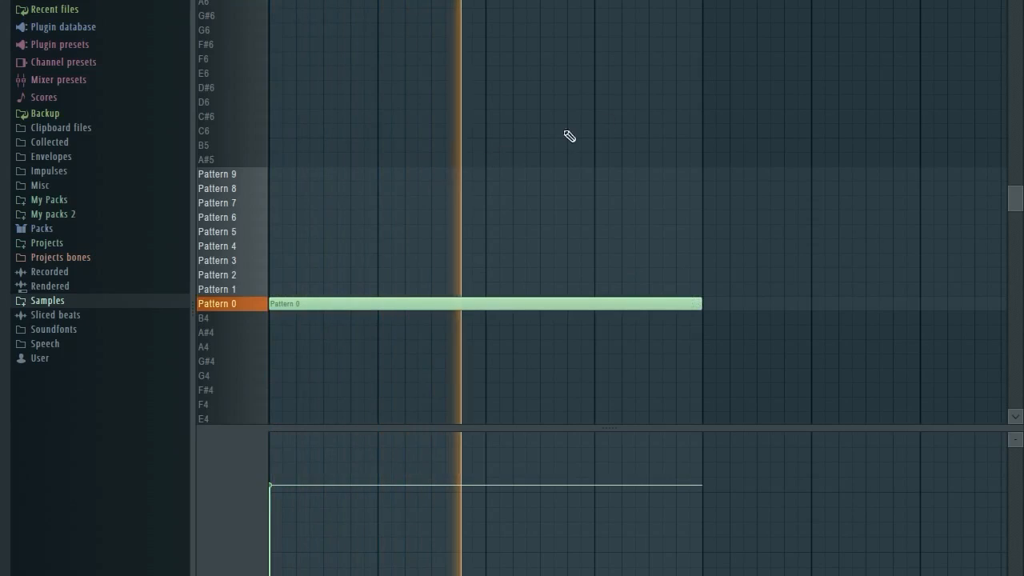
pyautogui.press('space')
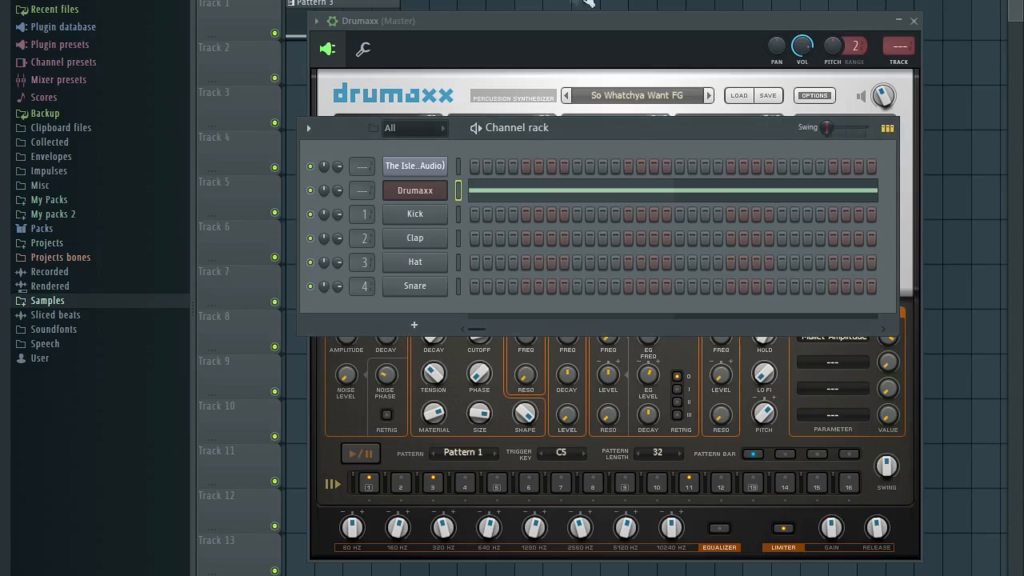
# Place Pattern 4 on Track 5 at bar 5, duplicate it with Ctrl+B, play it, and switch to Pattern 3.
pyautogui.click(584, 1)
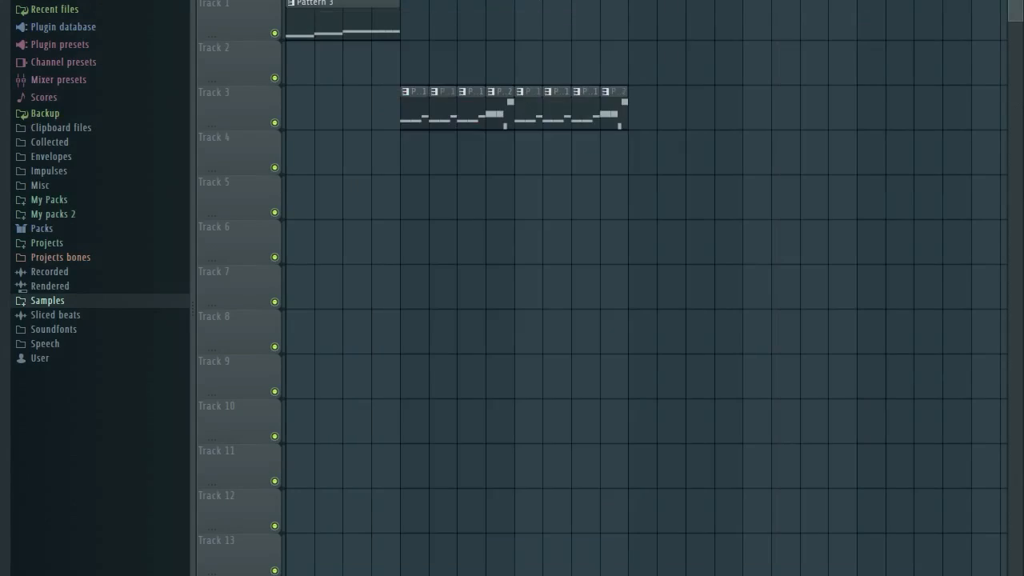
pyautogui.click(404, 208)
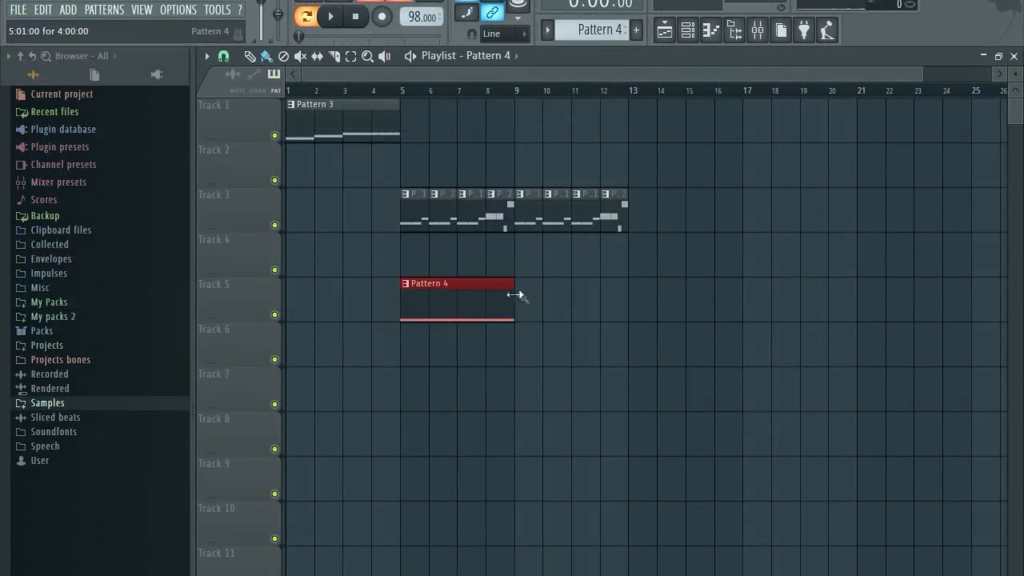
pyautogui.hotkey('ctrl', 'b')
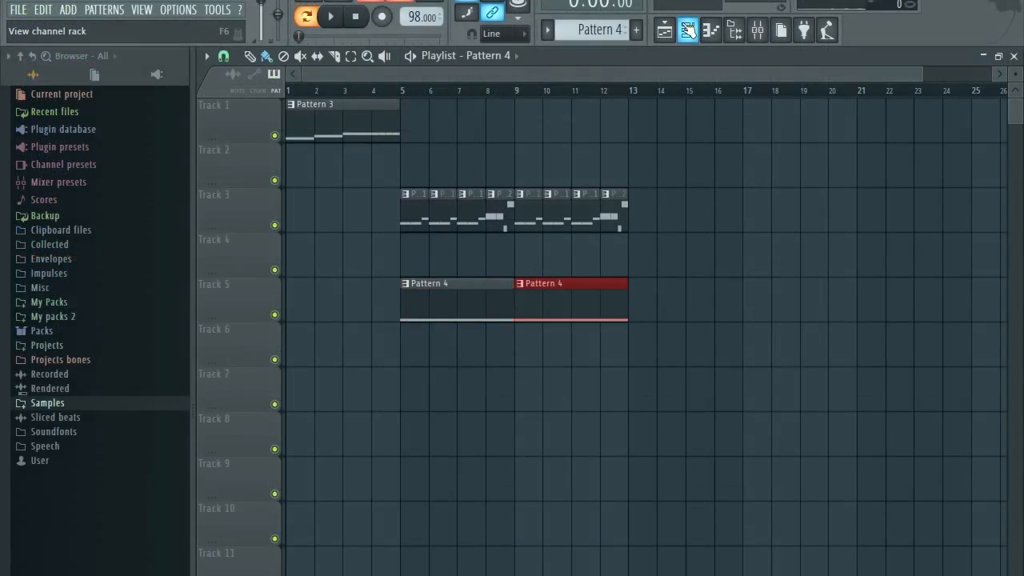
pyautogui.click(373, 92)
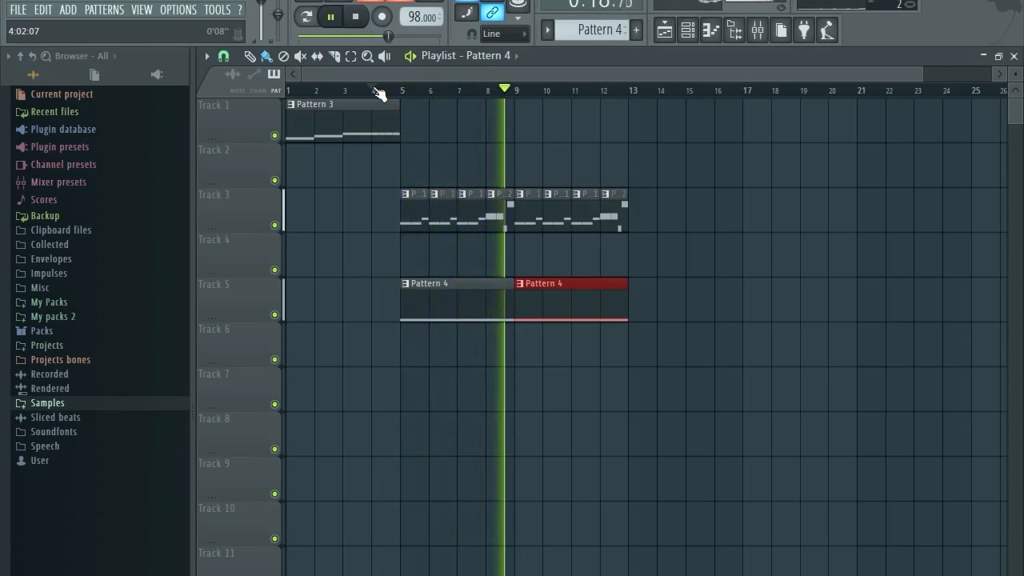
pyautogui.press('space')
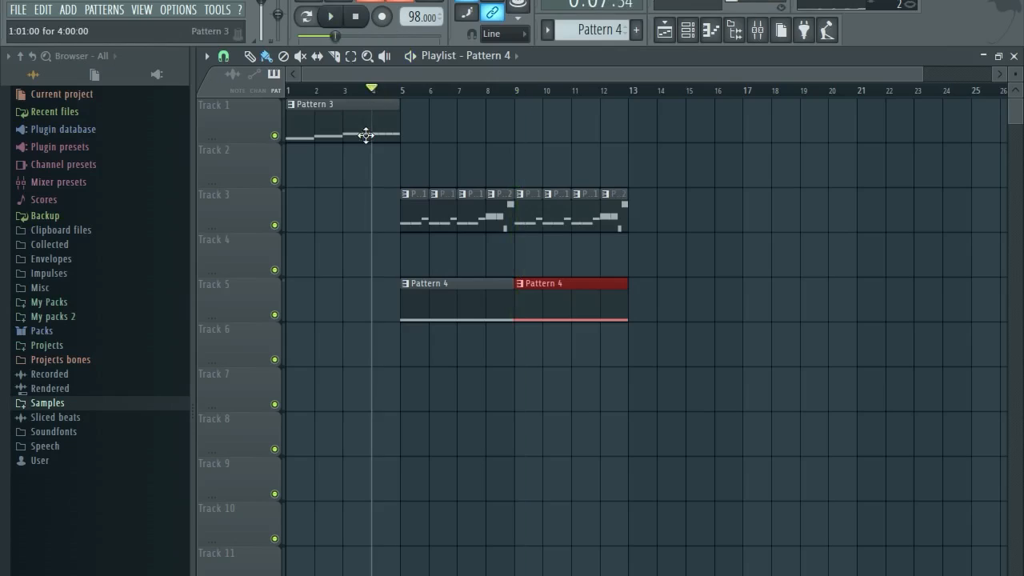
pyautogui.click(664, 32)
pyautogui.moveTo(588, 30)
pyautogui.mouseDown()
pyautogui.moveTo(587, 53)
pyautogui.moveTo(592, 6)
pyautogui.moveTo(592, 28)
pyautogui.moveTo(592, 17)
pyautogui.mouseUp()
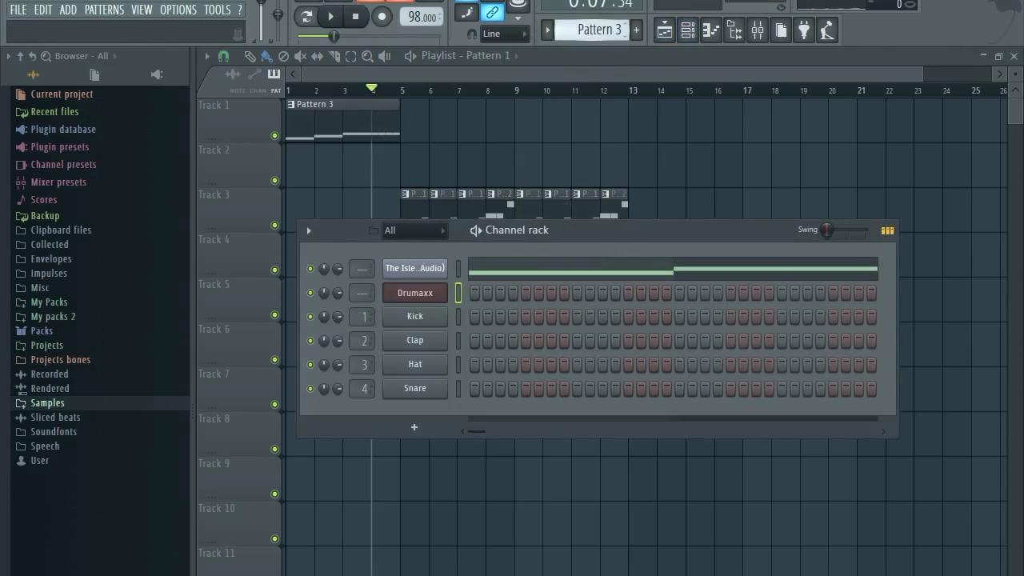
# Open the Drumaxx channel's notes in the piano roll for Pattern 3.
pyautogui.click(516, 273)
pyautogui.click(1013, 56)
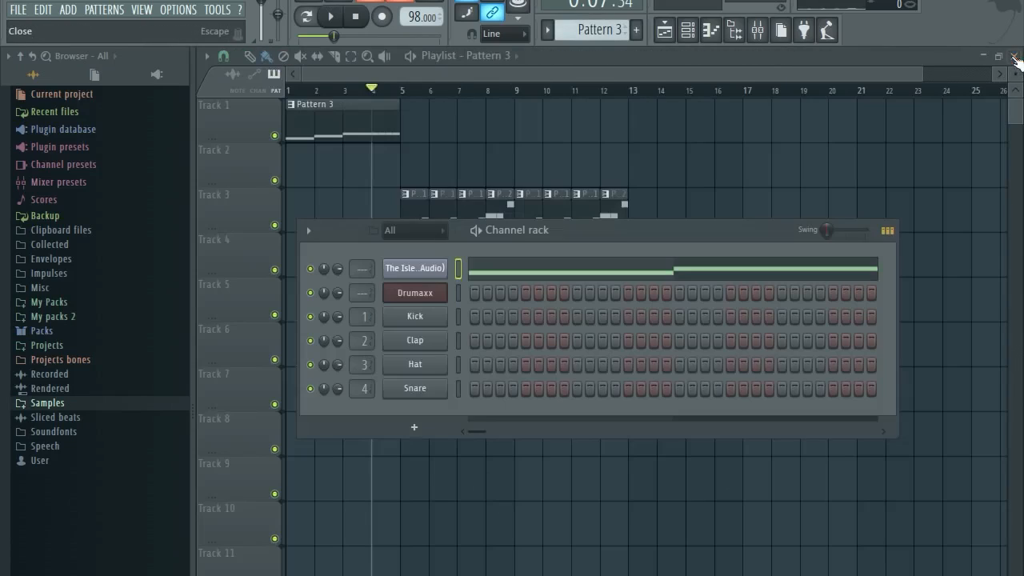
pyautogui.rightClick(436, 300)
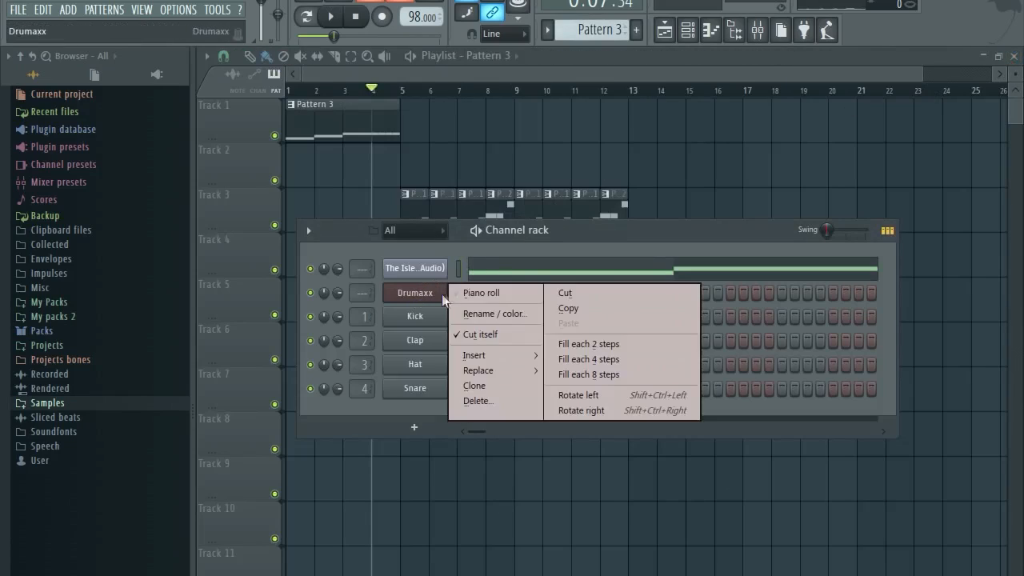
pyautogui.click(483, 292)
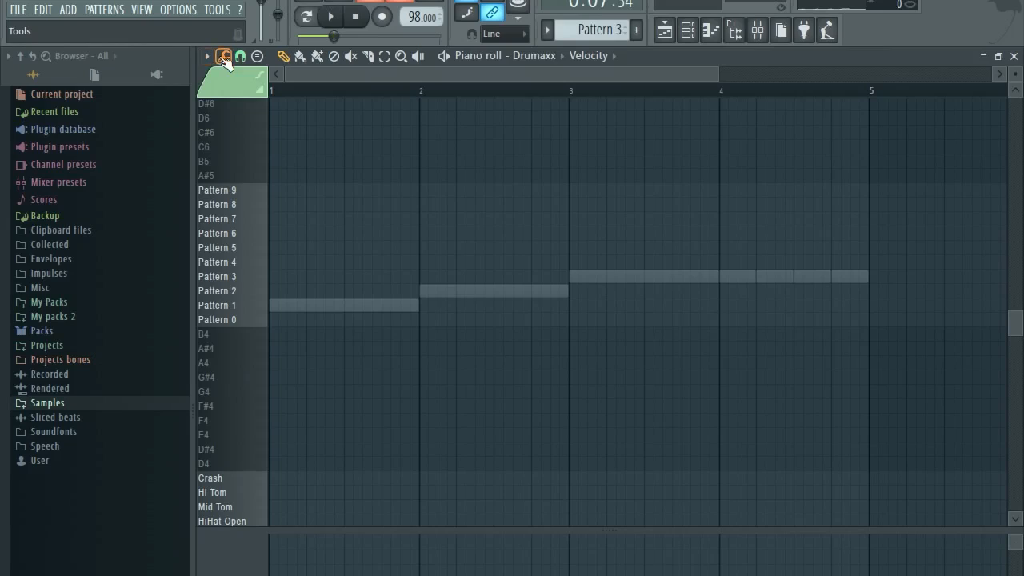
pyautogui.click(206, 57)
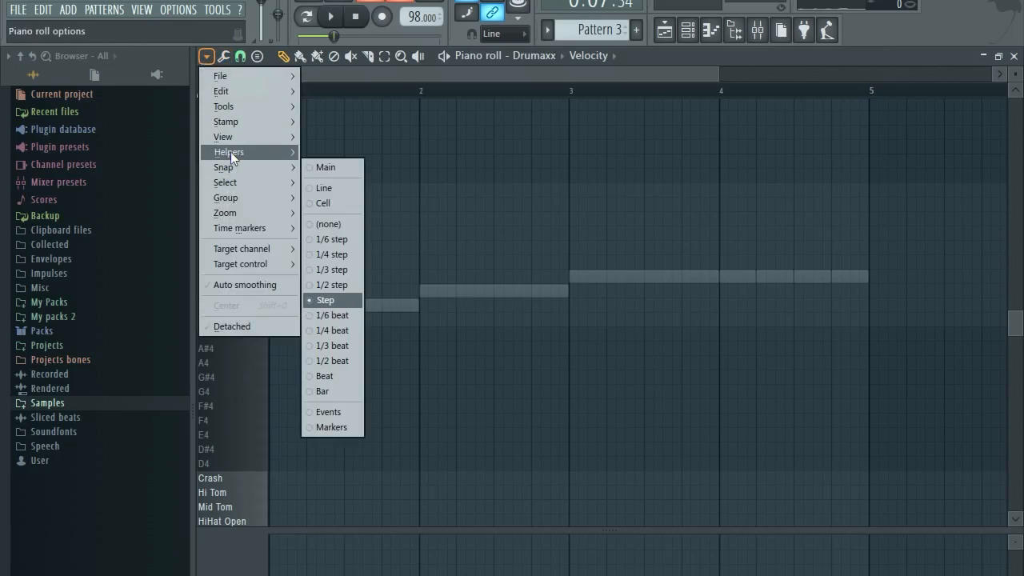
pyautogui.moveTo(231, 152)
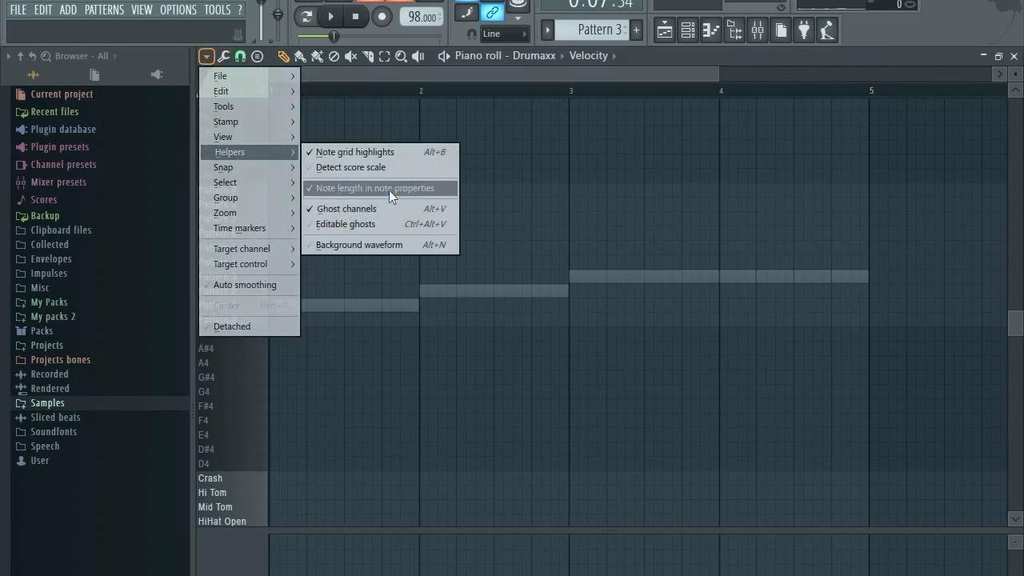
pyautogui.click(441, 71)
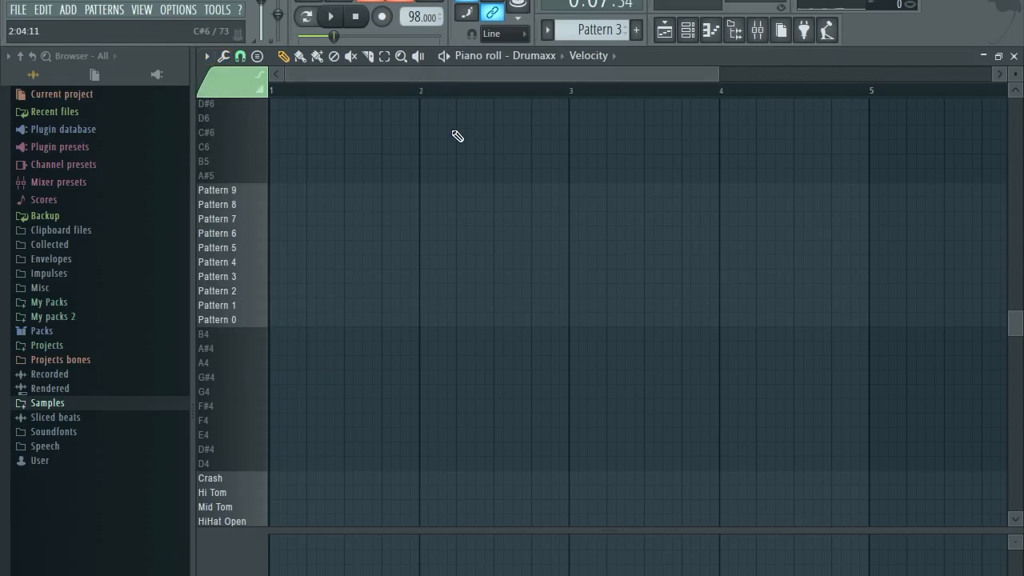
pyautogui.scroll(-4, 315, 349)
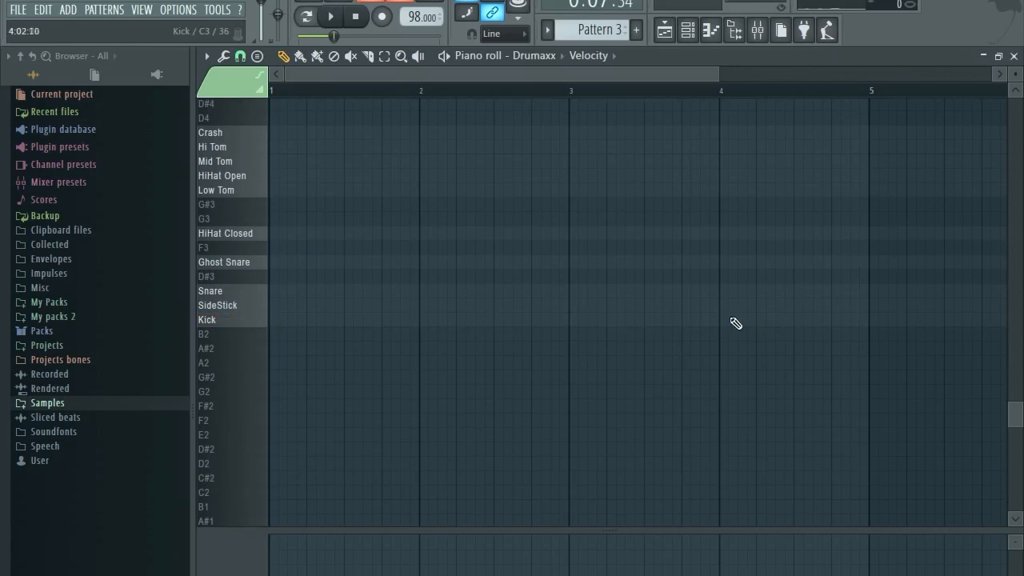
# Draw four short Kick hits on beats 1–4 of bar 4, removing stray notes.
pyautogui.click(728, 322)
pyautogui.rightClick(788, 329)
pyautogui.click(364, 277)
pyautogui.moveTo(960, 276); pyautogui.dragTo(663, 324)
pyautogui.scroll(2, 788, 323)
pyautogui.rightClick(777, 324)
pyautogui.click(688, 321)
pyautogui.click(771, 321)
pyautogui.click(850, 322)
pyautogui.scroll(-2, 832, 332)
pyautogui.scroll(4, 824, 312)
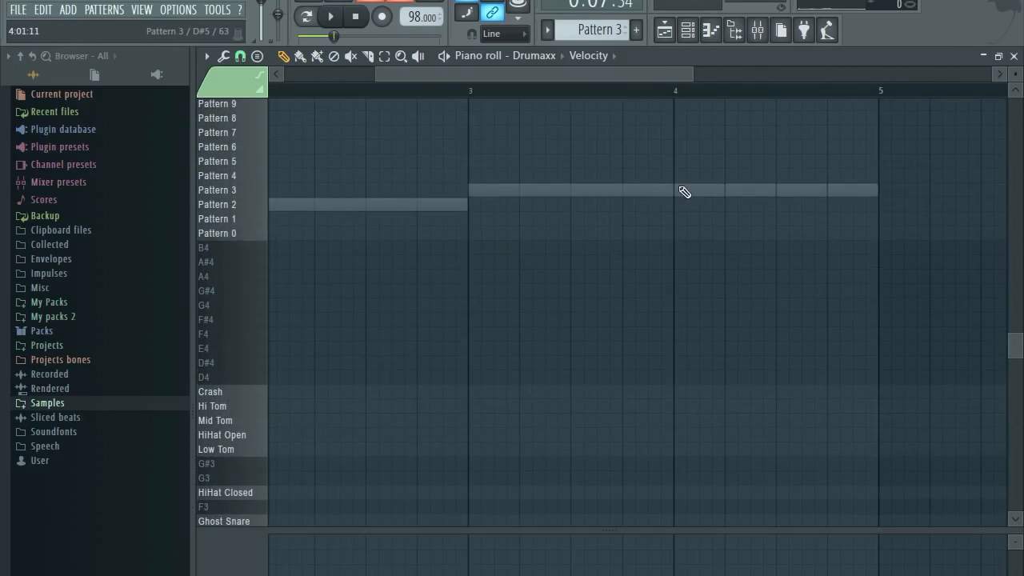
pyautogui.scroll(-4, 780, 272)
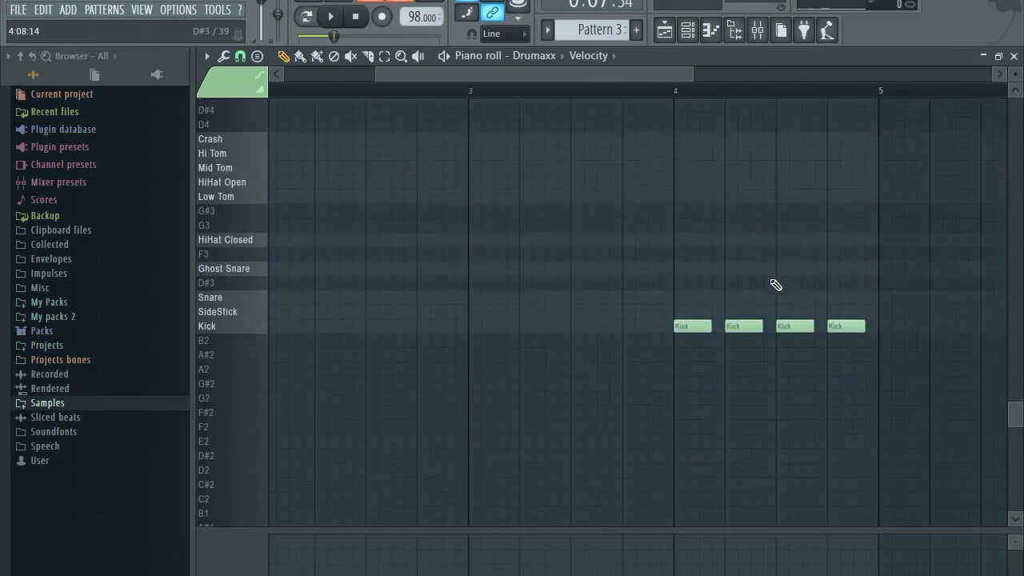
pyautogui.scroll(-3, 592, 179)
pyautogui.scroll(4, 552, 207)
# Play the new kicks from bar 3 and close the Drumaxx piano roll.
pyautogui.press('space')
pyautogui.scroll(-2, 549, 224)
pyautogui.press('space')
pyautogui.click(480, 91)
pyautogui.press('space')
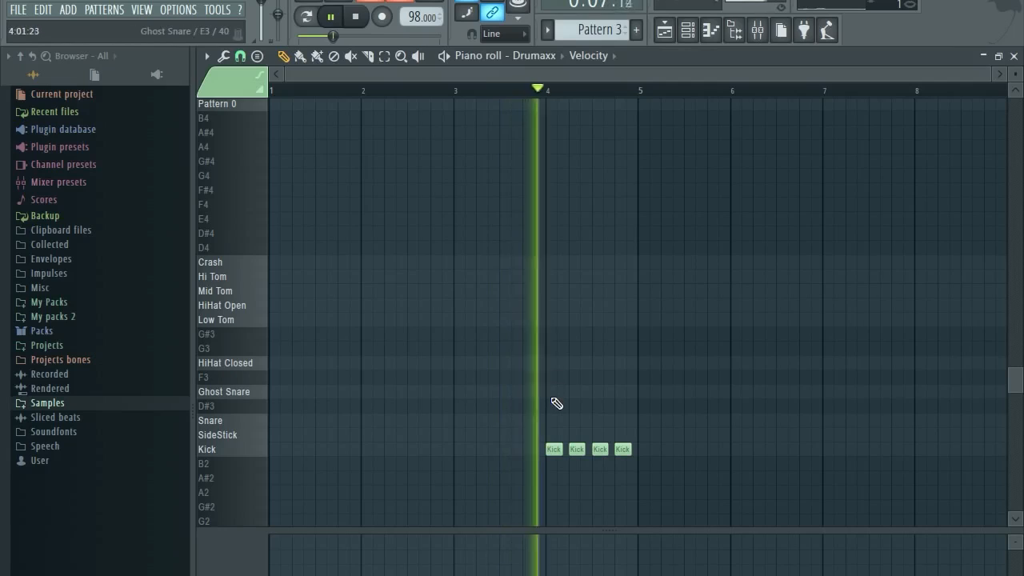
pyautogui.press('space')
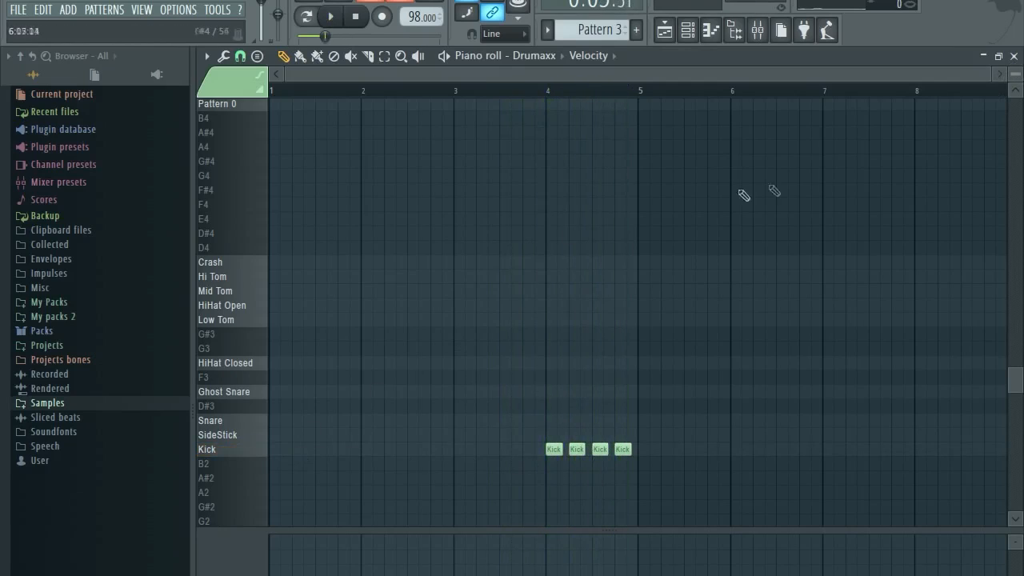
pyautogui.scroll(3, 544, 191)
pyautogui.click(1014, 56)
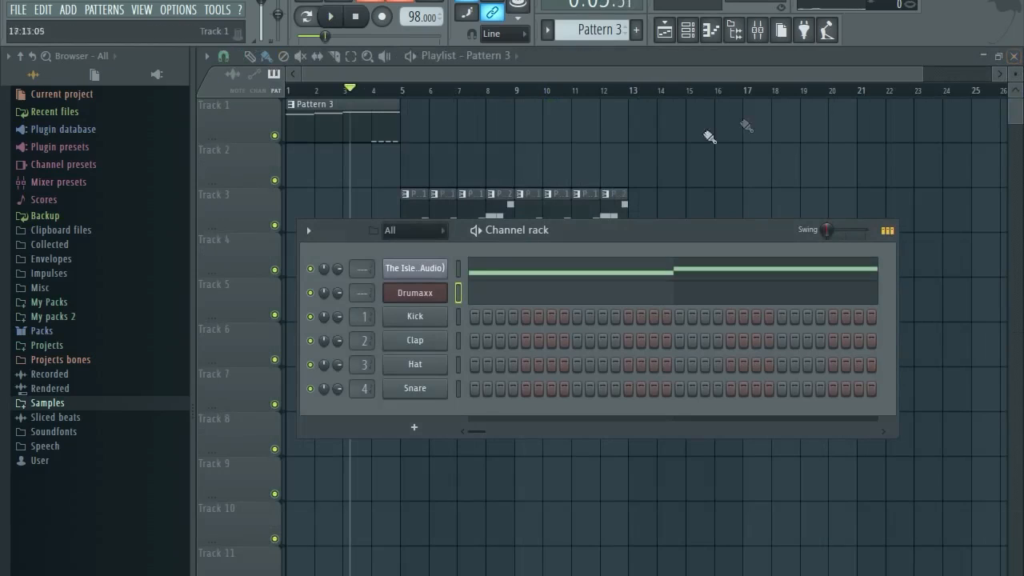
pyautogui.rightClick(490, 274)
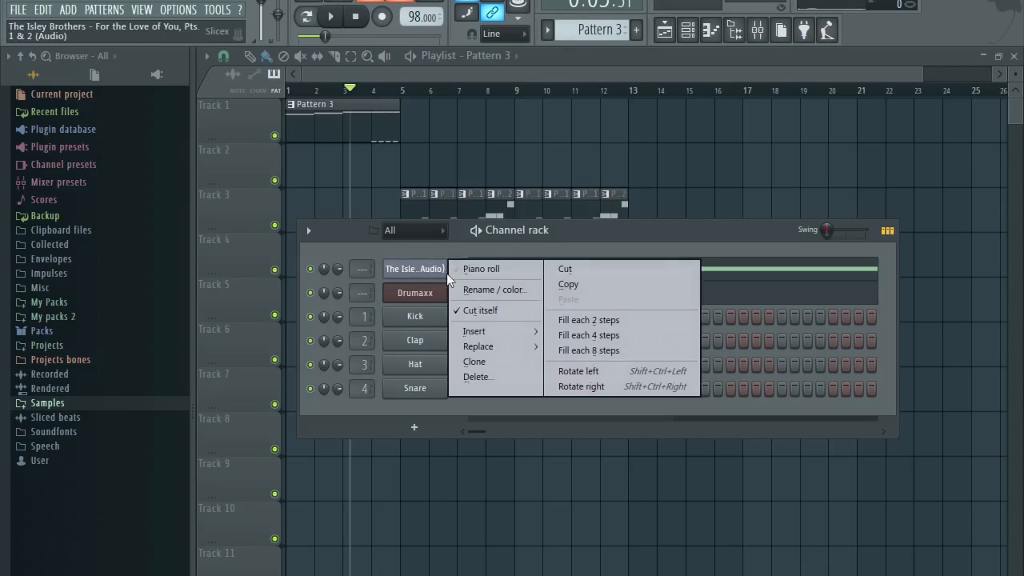
pyautogui.click(490, 271)
pyautogui.moveTo(734, 304); pyautogui.dragTo(599, 366)
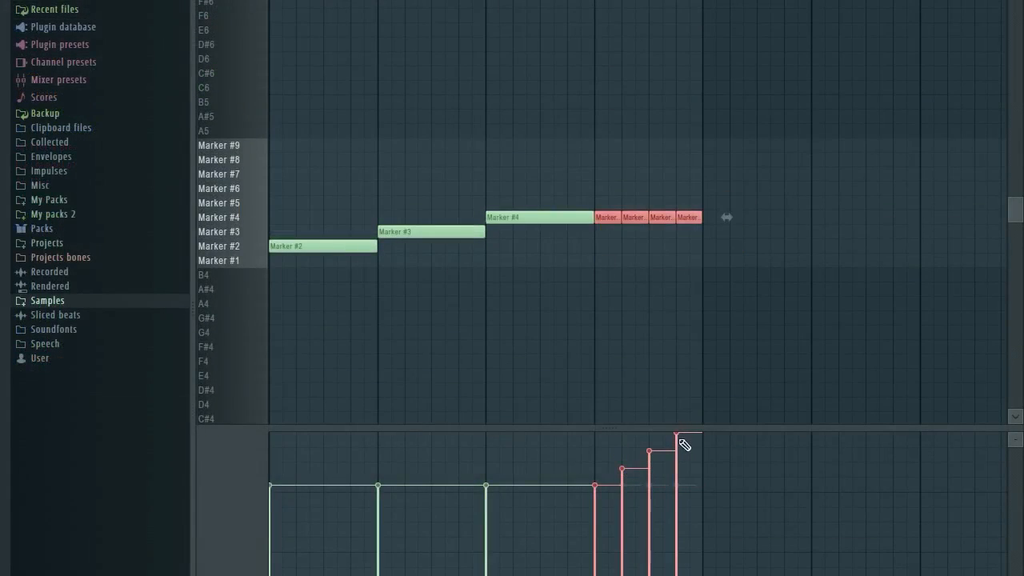
pyautogui.click(778, 57)
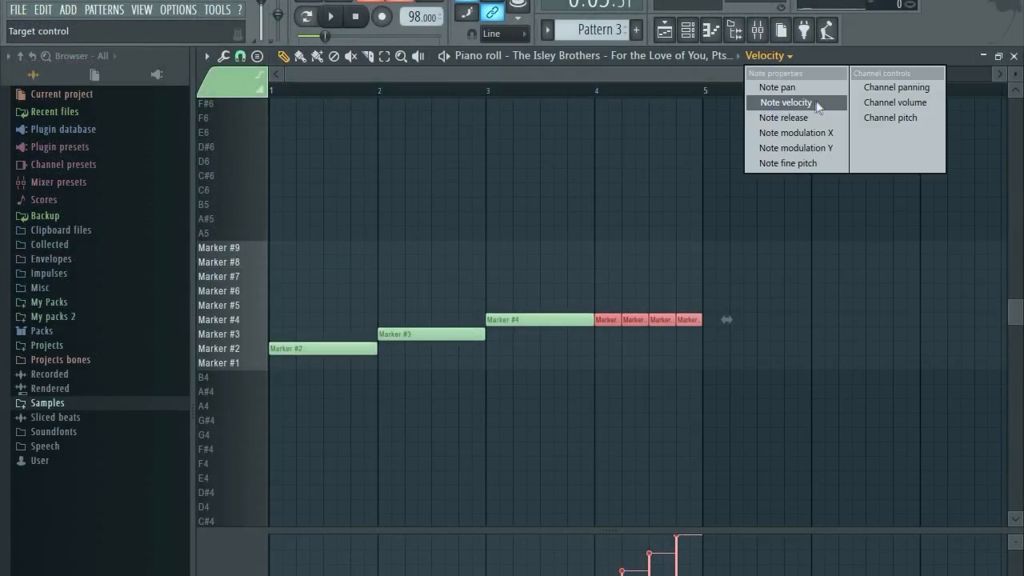
pyautogui.click(697, 504)
pyautogui.moveTo(693, 531); pyautogui.dragTo(723, 376)
pyautogui.rightClick(705, 481)
pyautogui.moveTo(722, 275); pyautogui.dragTo(712, 194)
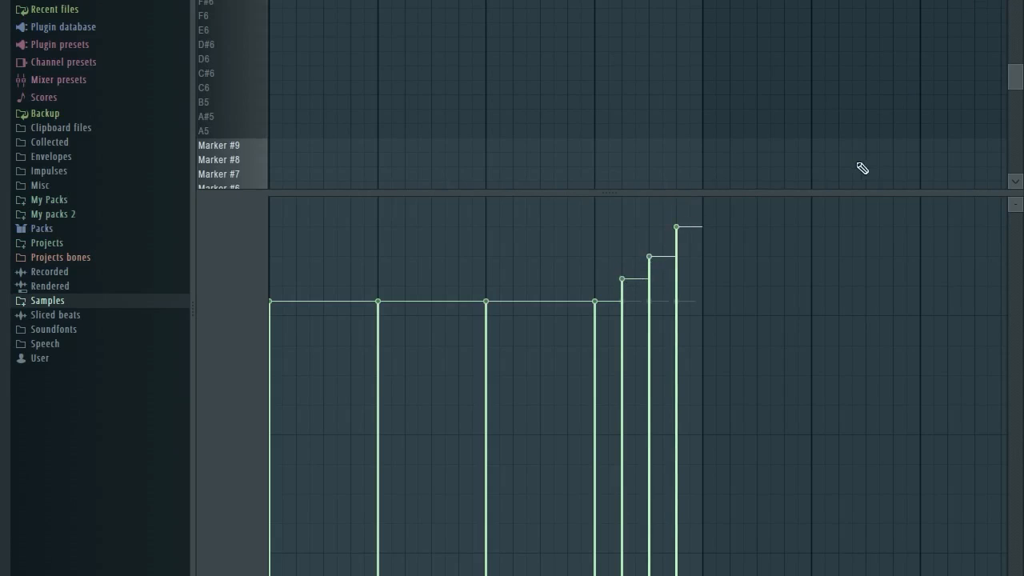
pyautogui.moveTo(829, 189); pyautogui.dragTo(847, 308)
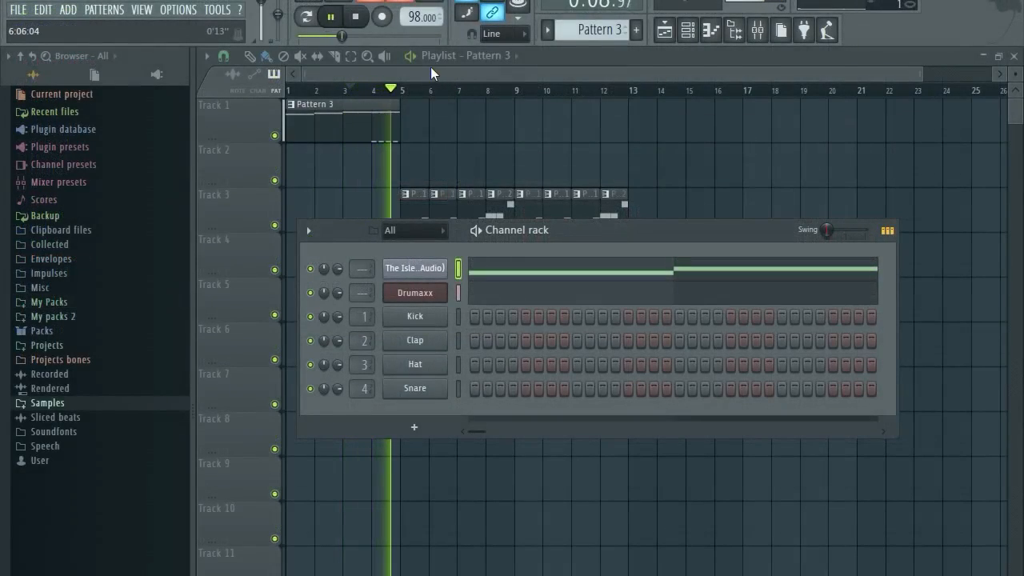
# Replay the arrangement from bar 4 to review it, then stop playback.
pyautogui.press('space')
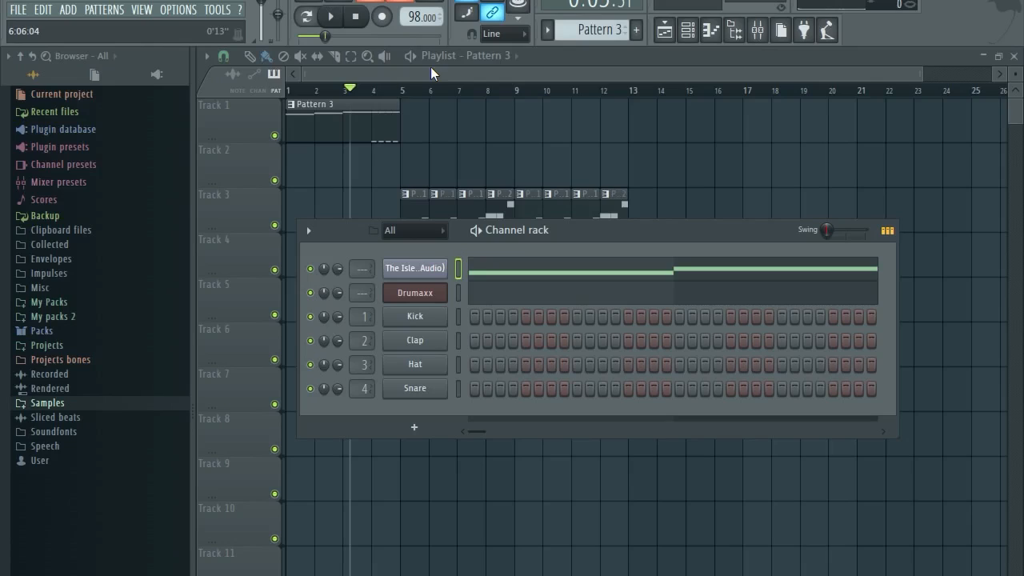
pyautogui.click(374, 91)
pyautogui.press('space')
pyautogui.click(687, 30)
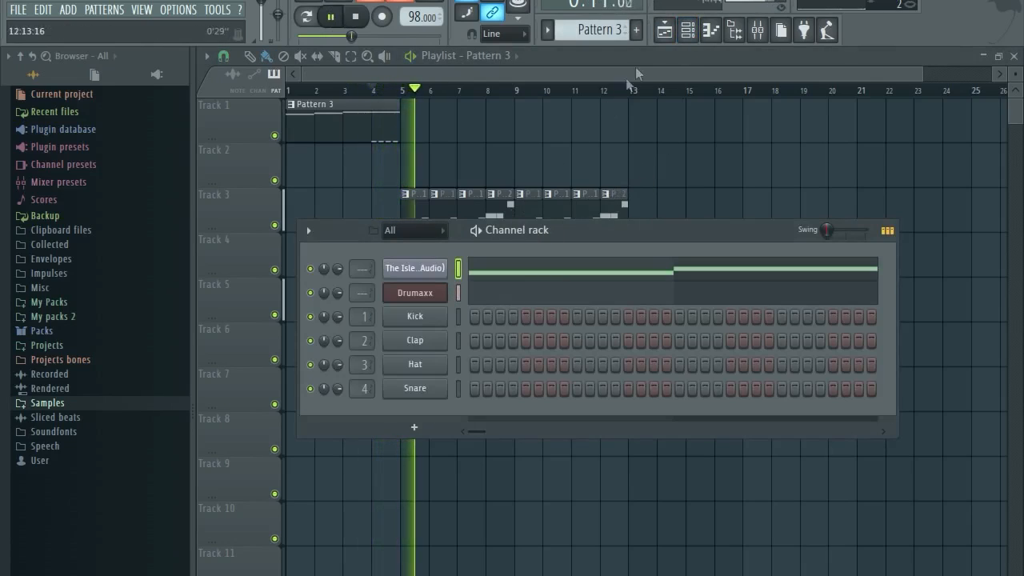
pyautogui.click(596, 73)
pyautogui.press('space')
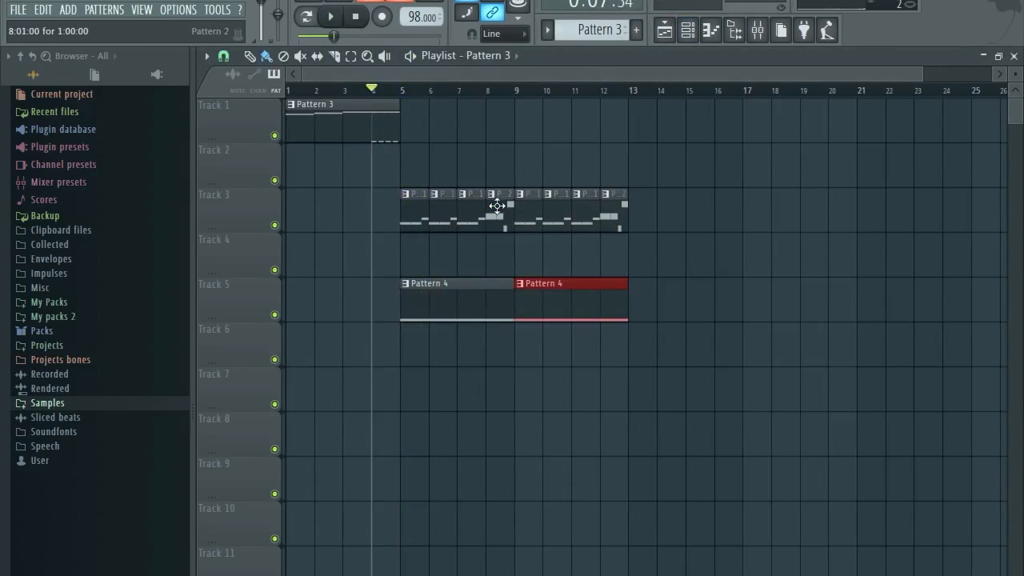
# In Pattern 2's piano roll, push all four sample-chop note velocities to maximum, then return to Pattern 1.
pyautogui.scroll(-1, 560, 32)
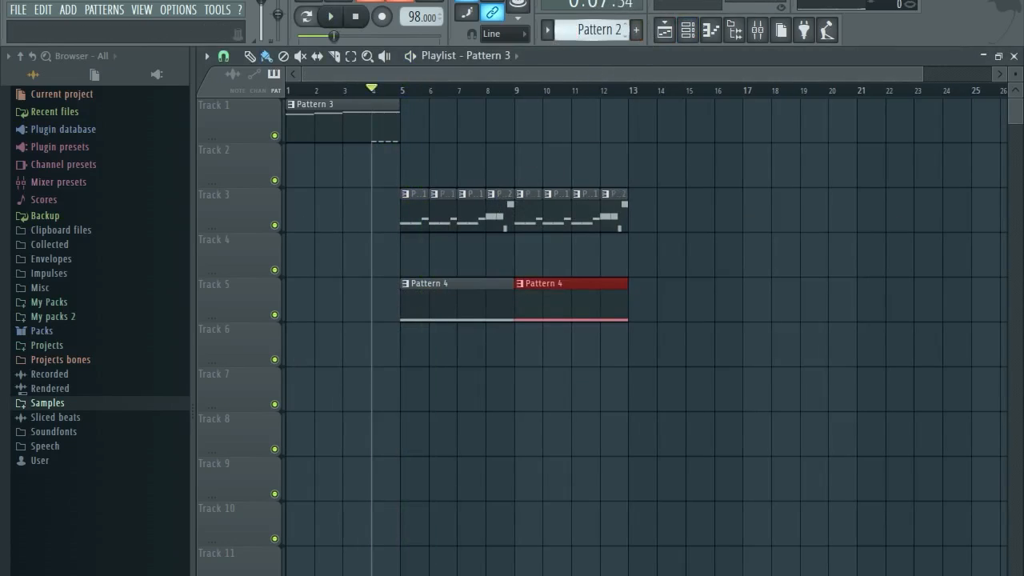
pyautogui.click(688, 30)
pyautogui.rightClick(444, 270)
pyautogui.click(480, 268)
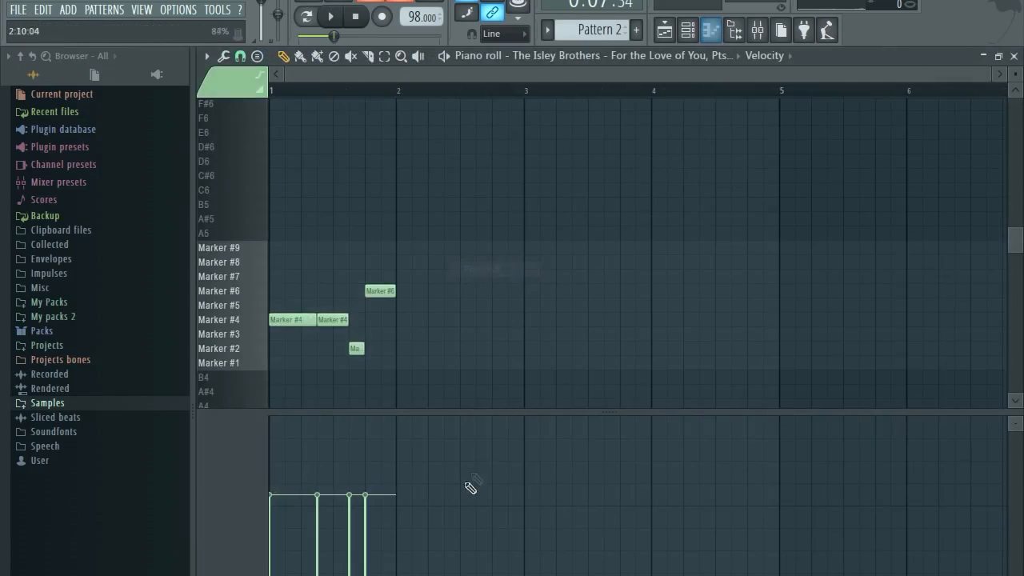
pyautogui.moveTo(367, 497)
pyautogui.mouseDown()
pyautogui.moveTo(359, 416)
pyautogui.moveTo(247, 408)
pyautogui.mouseUp()
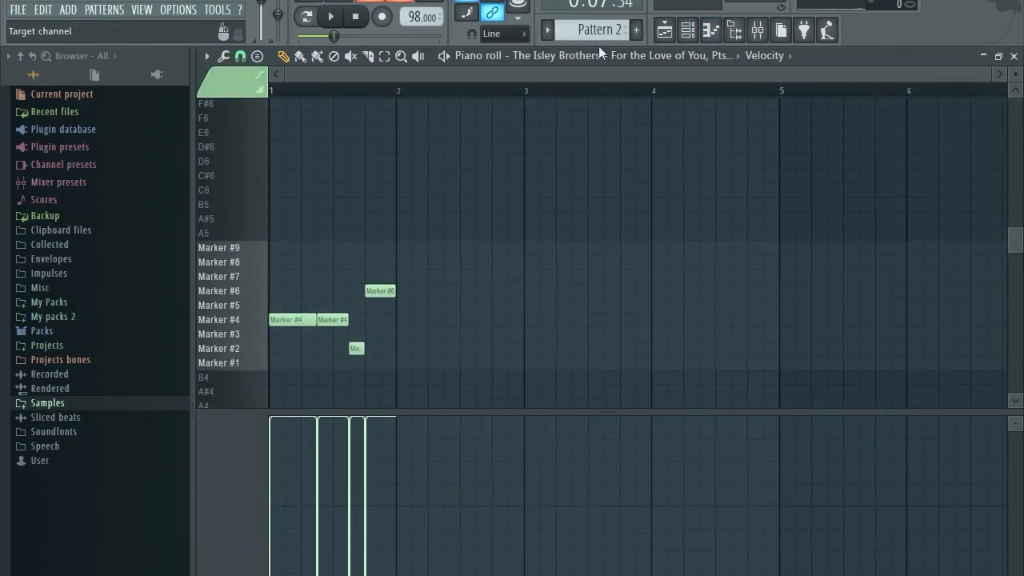
pyautogui.scroll(-1, 596, 30)
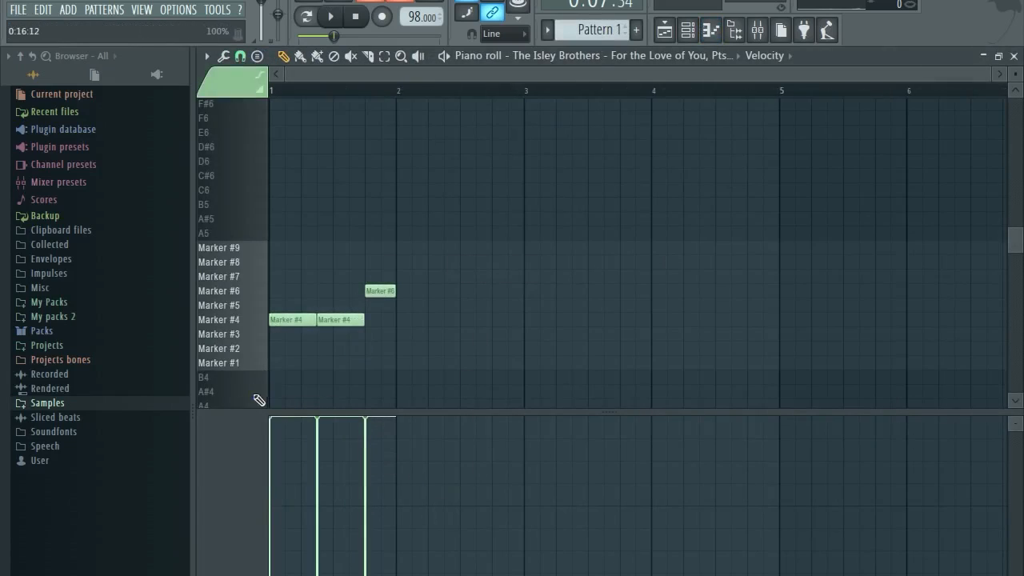
pyautogui.click(1013, 58)
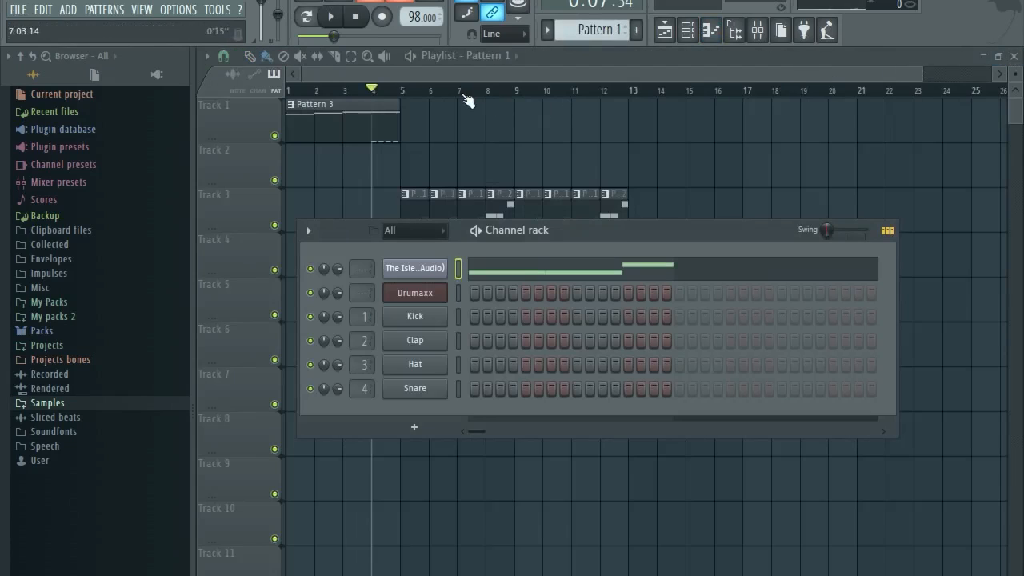
# Listen through the Playlist arrangement, stop playback and bring up the File menu.
pyautogui.press('space')
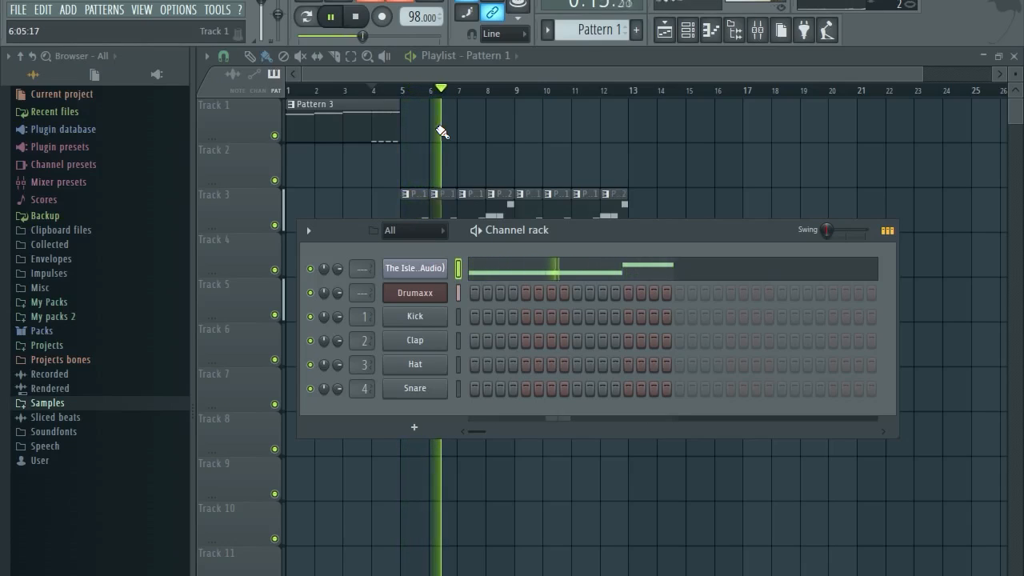
pyautogui.click(482, 76)
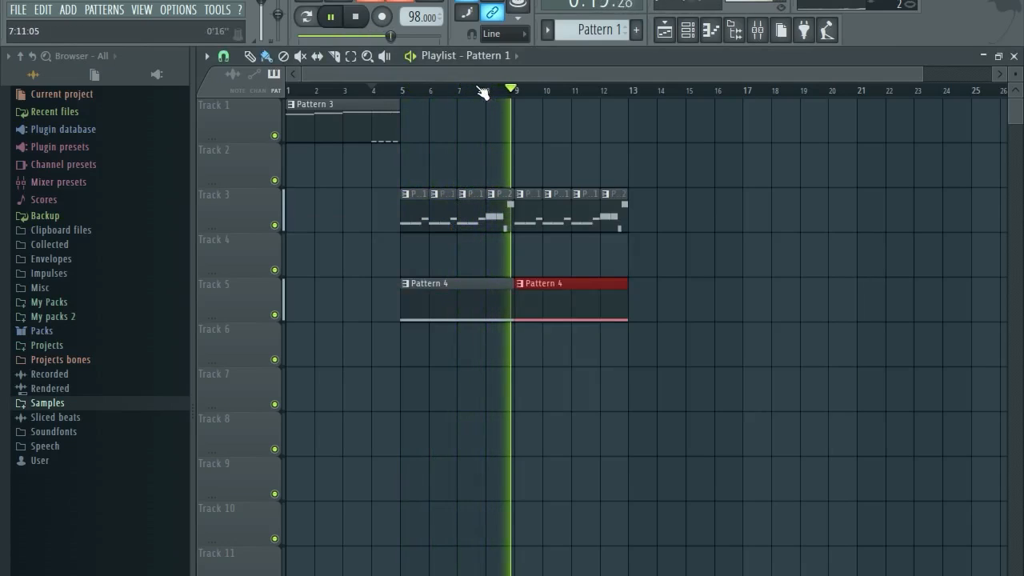
pyautogui.press('space')
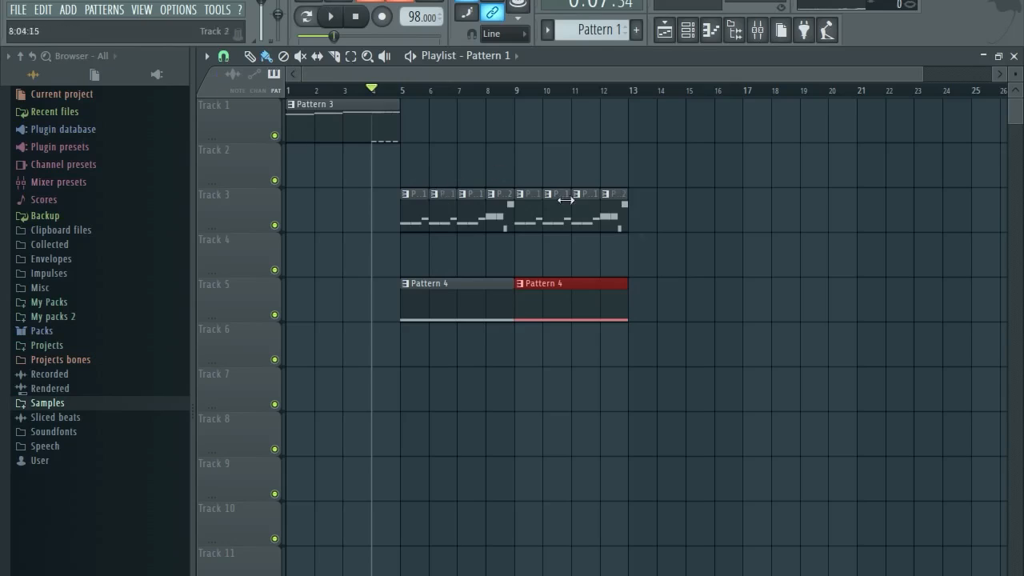
pyautogui.click(13, 11)
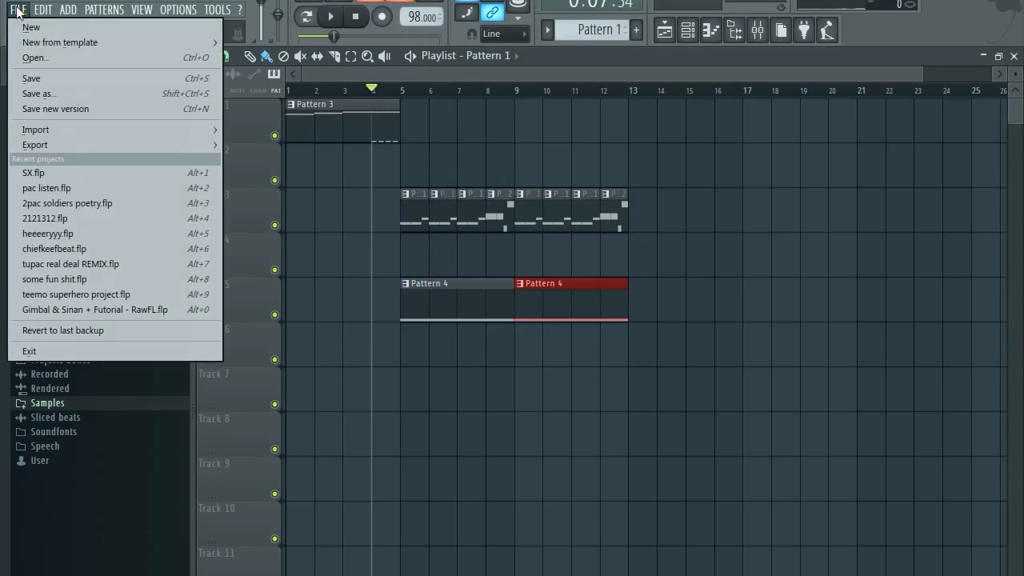
# Save the project in the Projects folder under a new name beginning 'wgat'.
pyautogui.click(46, 82)
pyautogui.write('wgatever')
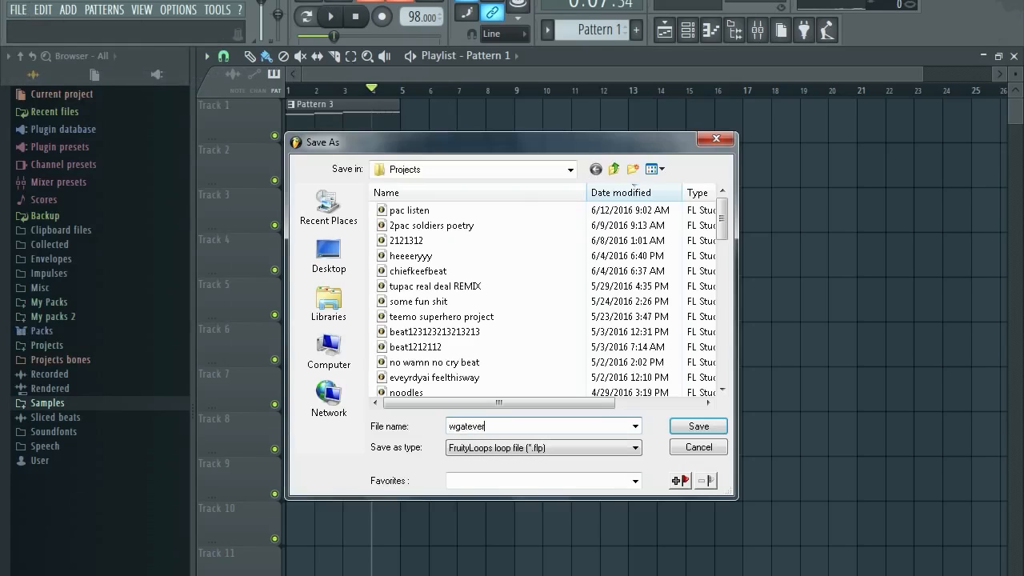
pyautogui.press('Return')
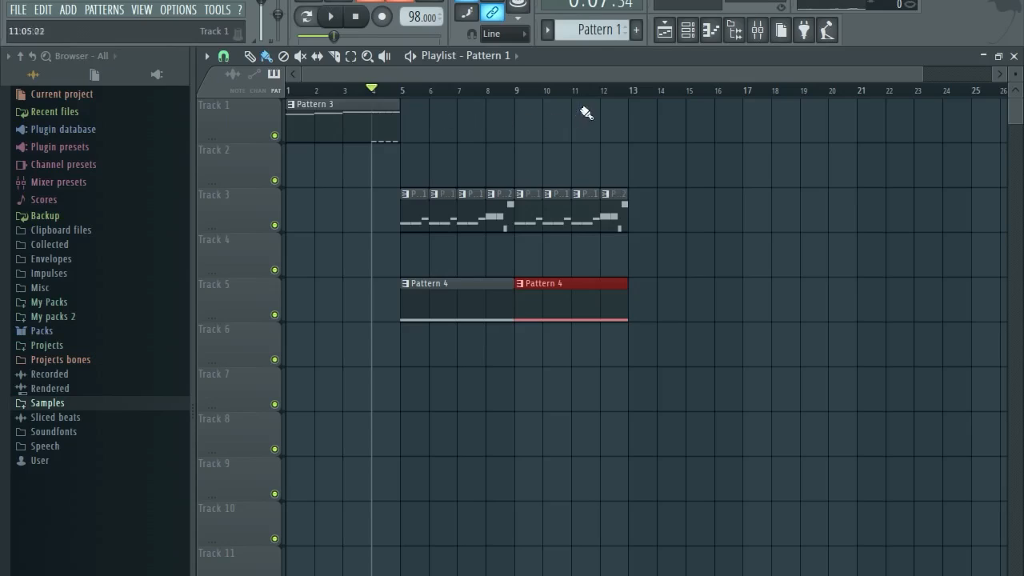
# Insert a BooBass ROMpler channel into the Channel rack from the Kick channel's menu.
pyautogui.click(690, 31)
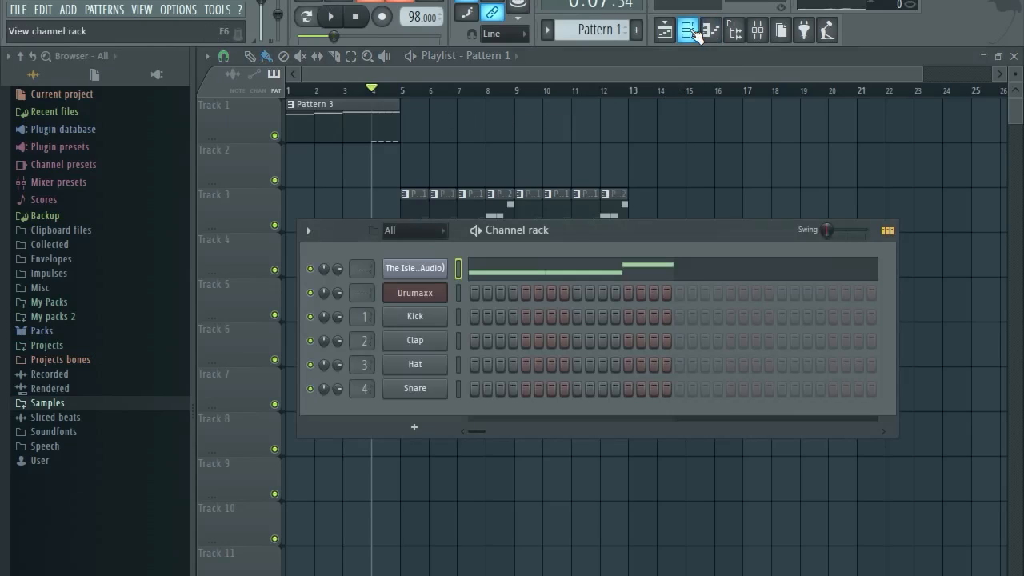
pyautogui.rightClick(415, 318)
pyautogui.moveTo(480, 394)
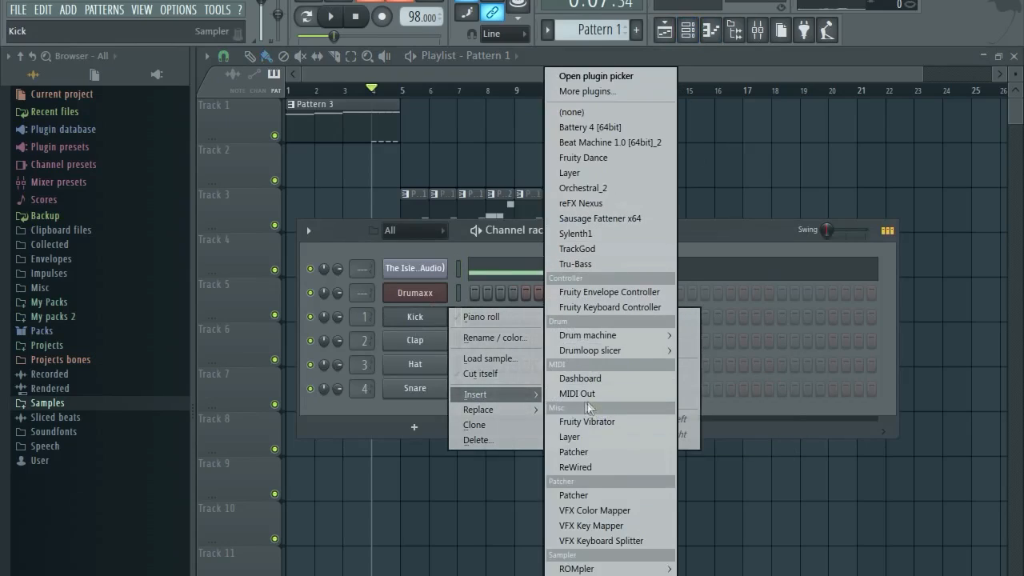
pyautogui.moveTo(608, 564)
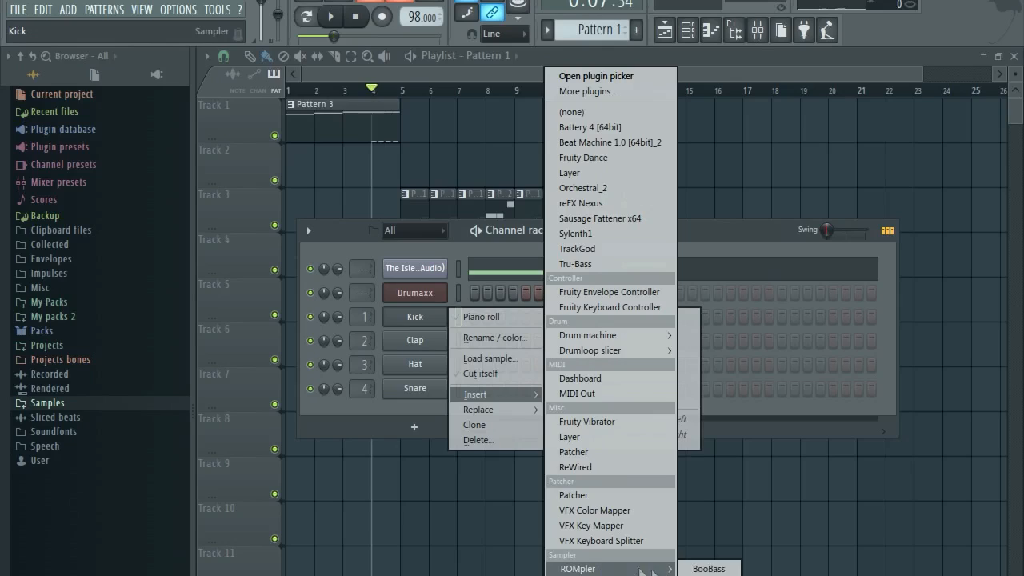
pyautogui.click(707, 569)
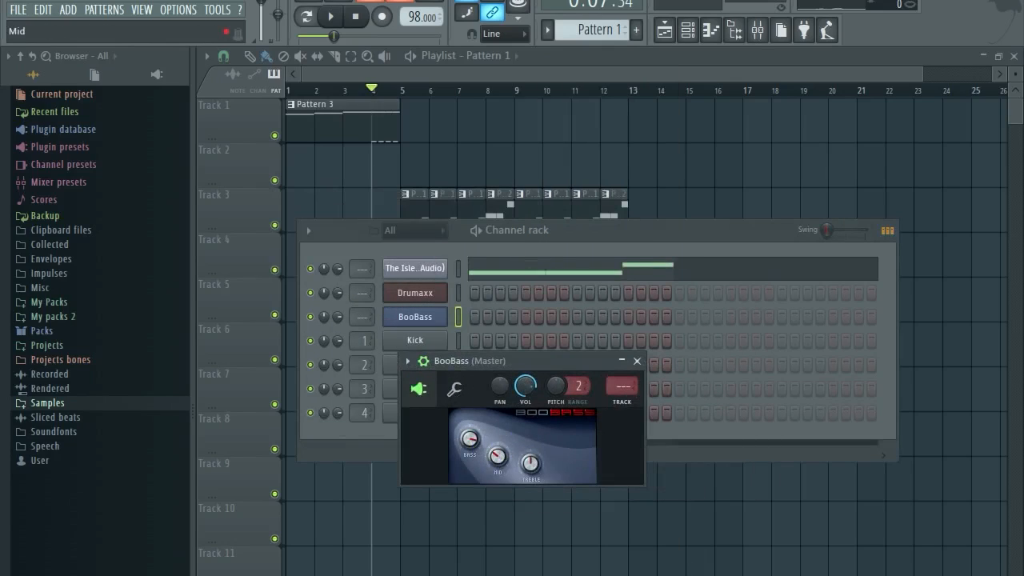
# Play a few test notes on BooBass, including A5, and switch to Pattern 5.
pyautogui.press('b')
pyautogui.press('n')
pyautogui.press('b')
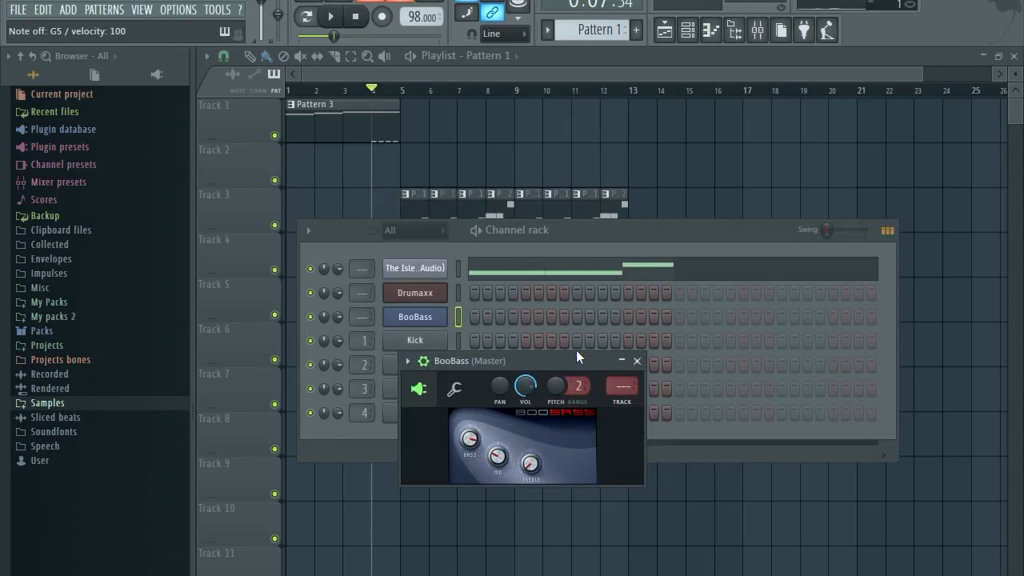
pyautogui.press('n')
pyautogui.press('n')
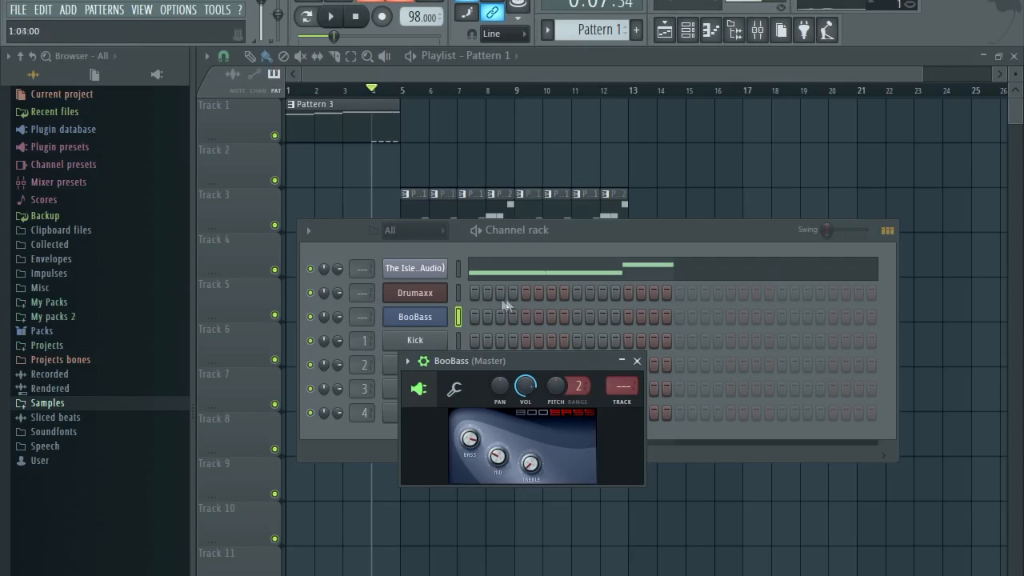
pyautogui.scroll(-4, 594, 31)
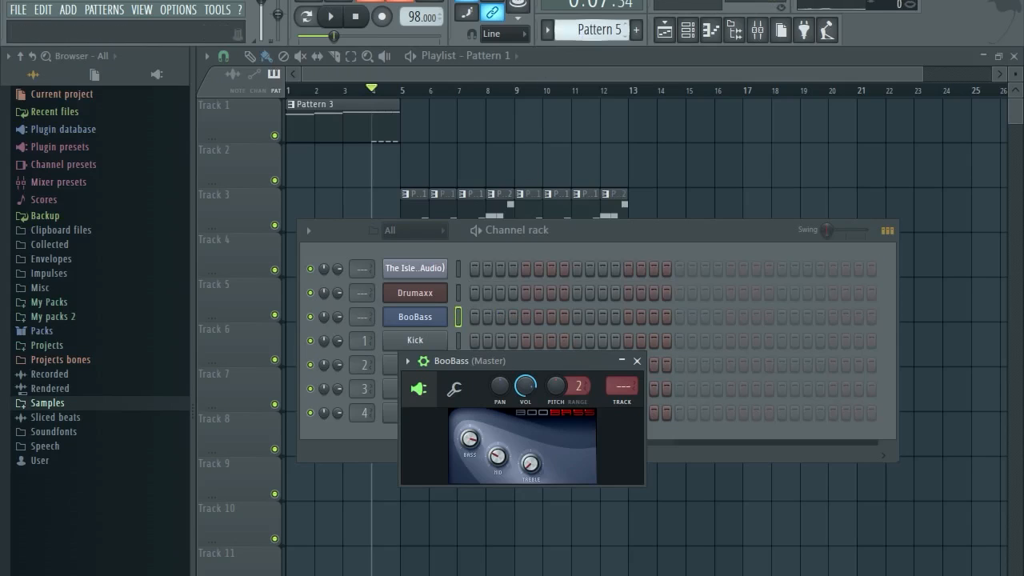
# Draw one-bar BooBass notes A4, A4, F4, G4 across bars 1–4 of Pattern 5.
pyautogui.rightClick(448, 318)
pyautogui.click(468, 317)
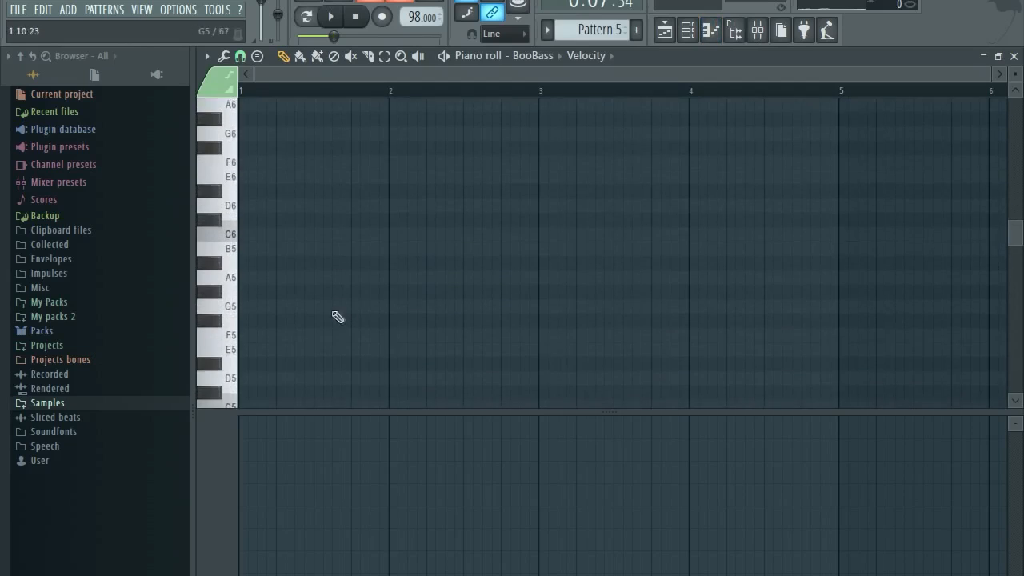
pyautogui.moveTo(317, 412); pyautogui.dragTo(325, 536)
pyautogui.scroll(-2, 290, 407)
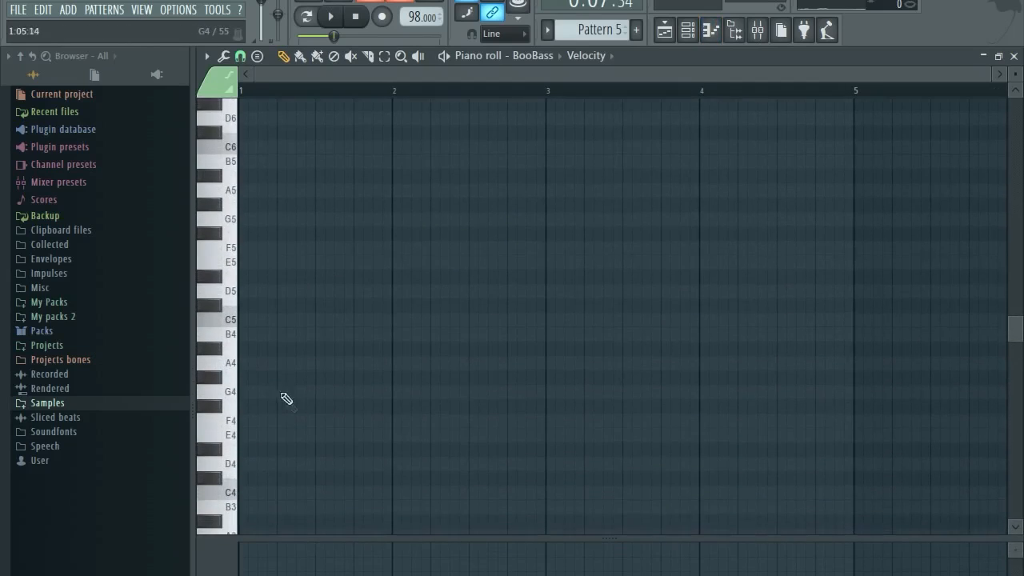
pyautogui.click(257, 364)
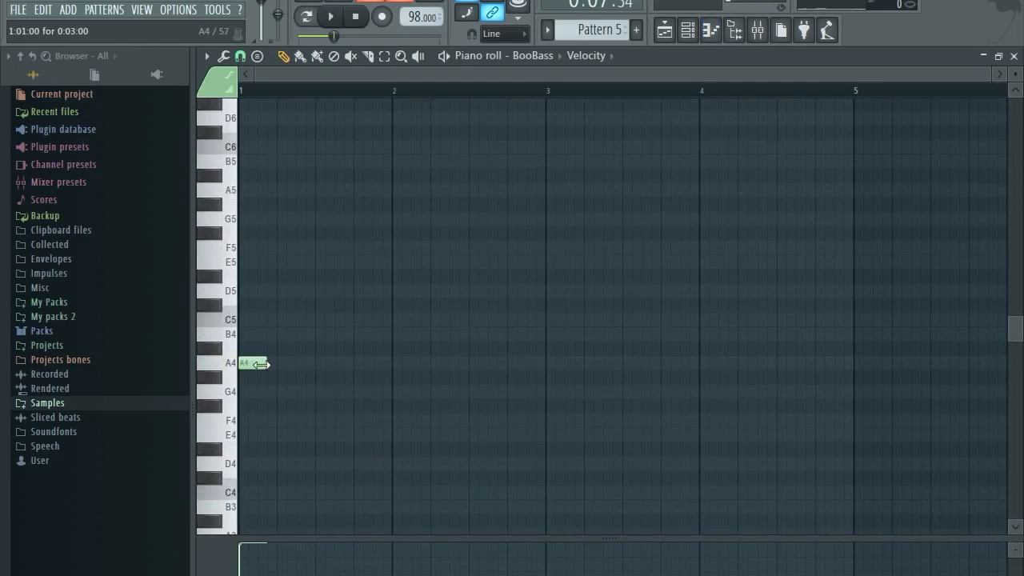
pyautogui.moveTo(314, 366); pyautogui.dragTo(400, 363)
pyautogui.click(403, 364)
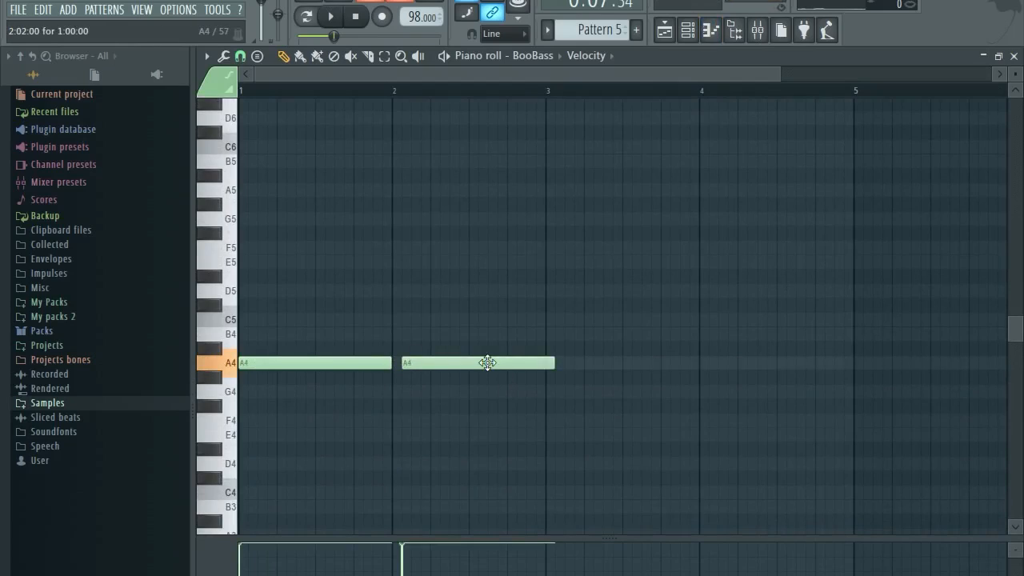
pyautogui.moveTo(487, 361); pyautogui.dragTo(479, 362)
pyautogui.click(547, 420)
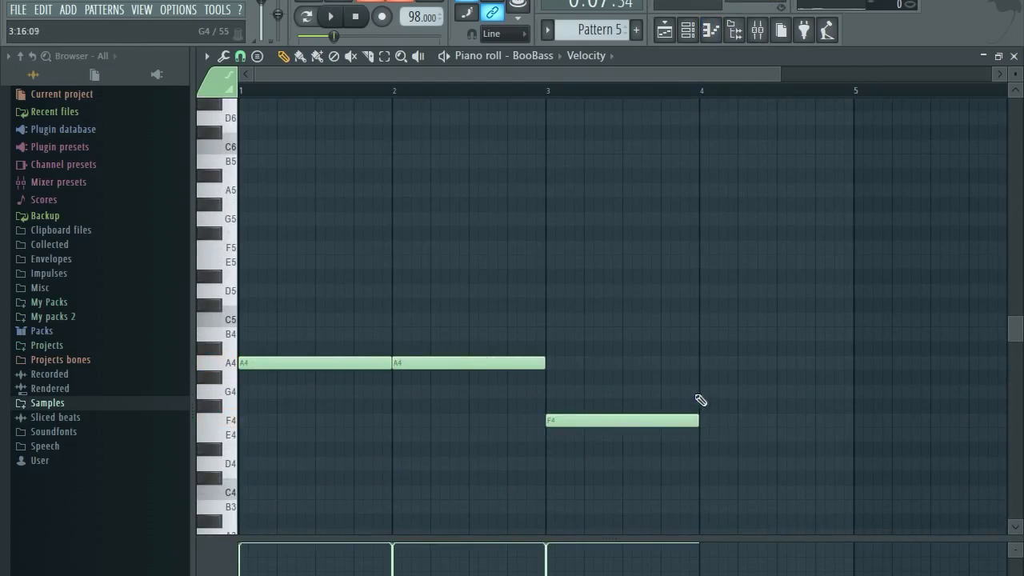
pyautogui.click(699, 394)
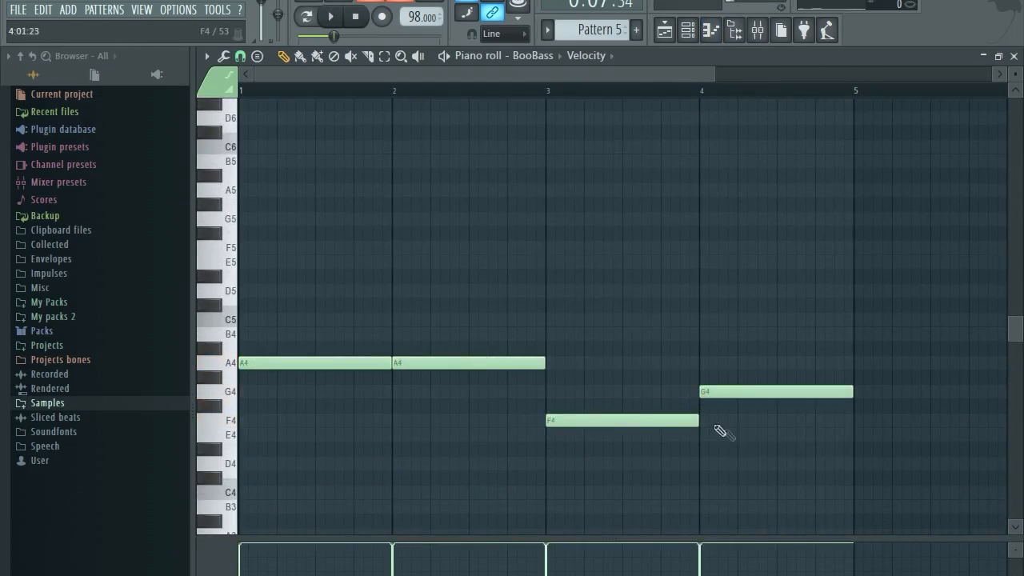
# Place a Pattern 5 clip on Track 6 at bar 5 in the Playlist.
pyautogui.click(1014, 56)
pyautogui.click(443, 71)
pyautogui.click(411, 360)
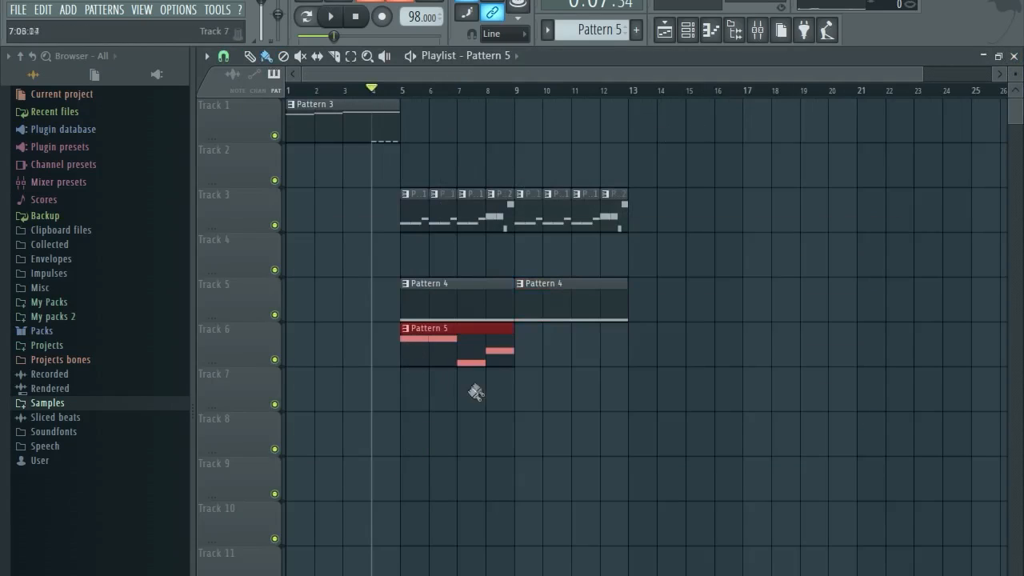
# Start playback, add another Pattern 5 clip at bar 9 on Track 6, and move the Channel rack lower.
pyautogui.press('space')
pyautogui.click(518, 358)
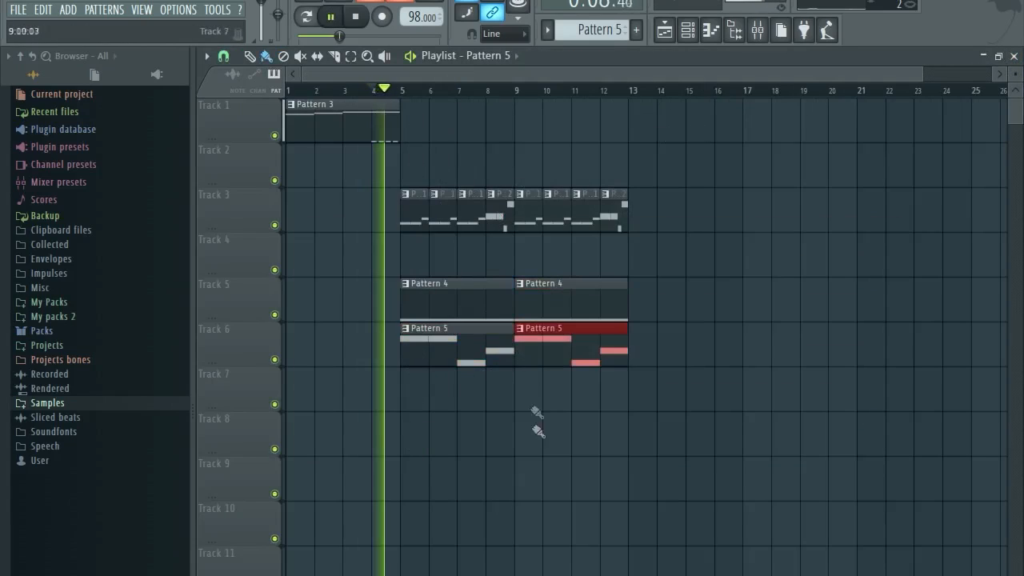
pyautogui.click(687, 29)
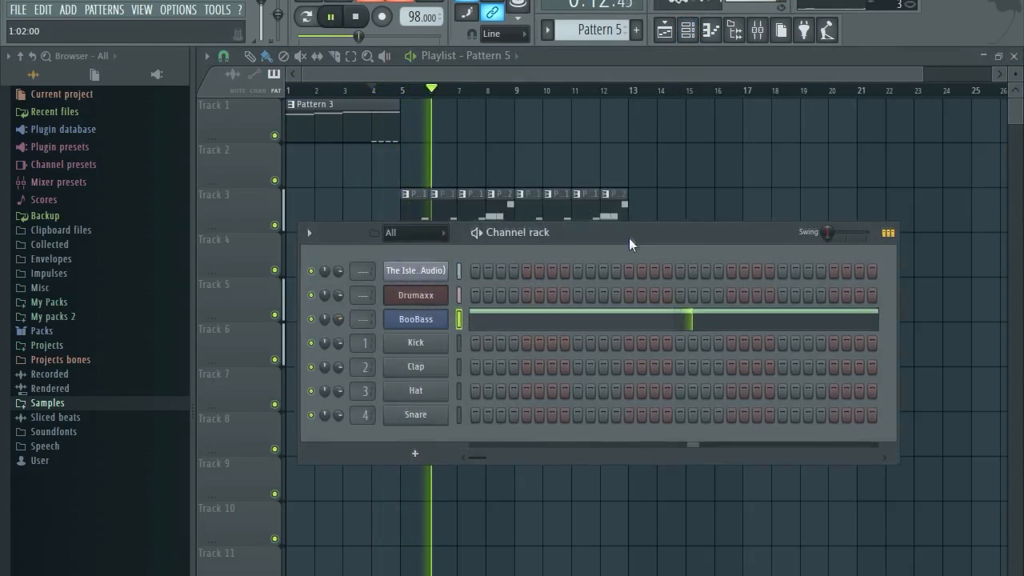
pyautogui.moveTo(629, 234); pyautogui.dragTo(633, 412)
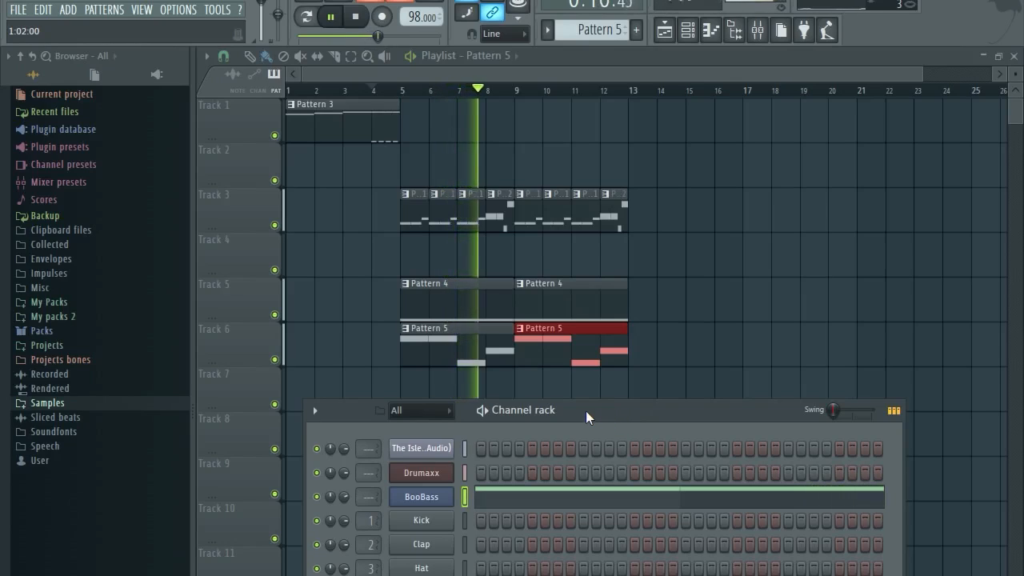
# Select all BooBass notes in Pattern 5, raise them one semitone, and audition the change.
pyautogui.click(479, 496)
pyautogui.hotkey('ctrl', 'a')
pyautogui.moveTo(268, 361); pyautogui.dragTo(272, 342)
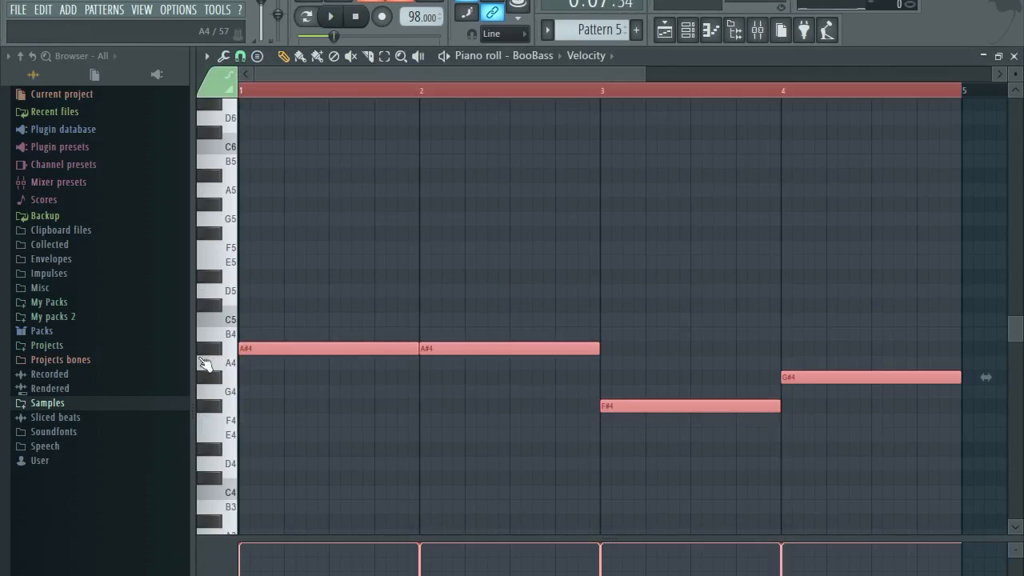
pyautogui.click(328, 17)
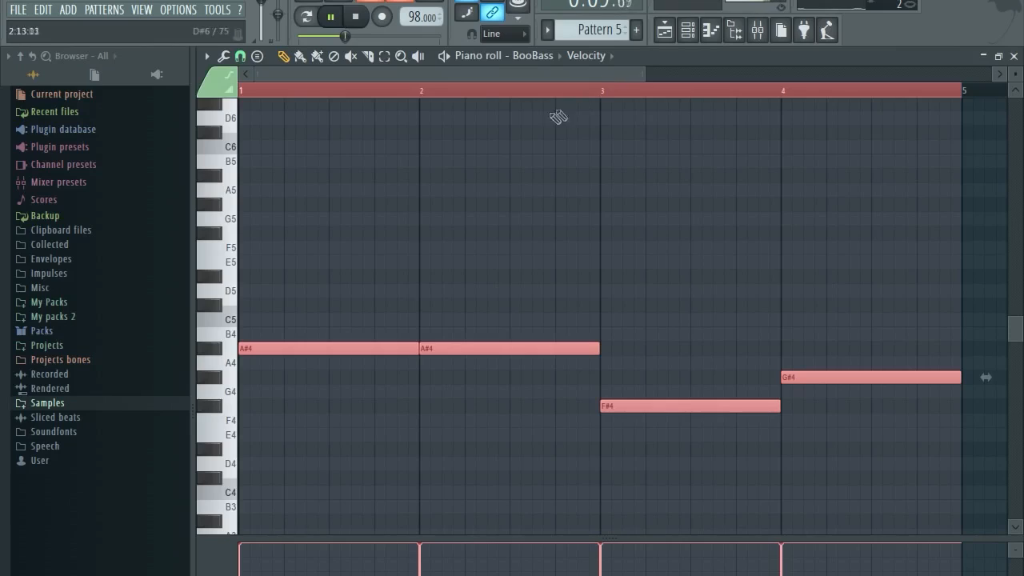
pyautogui.press('space')
# Raise the line a second semitone to B4, B4, G4, A4 and recheck the notes.
pyautogui.moveTo(274, 344); pyautogui.dragTo(268, 329)
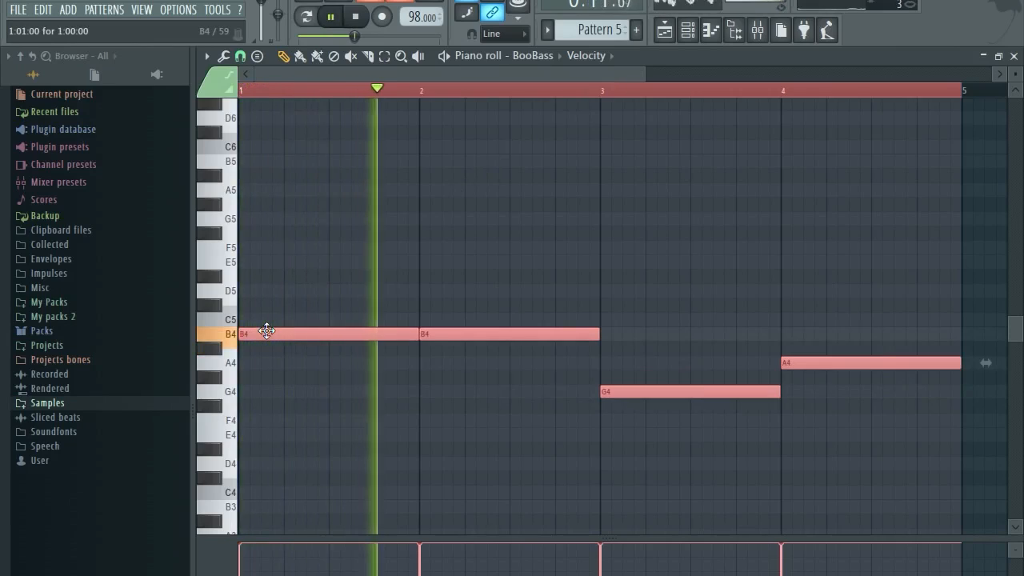
pyautogui.click(400, 269)
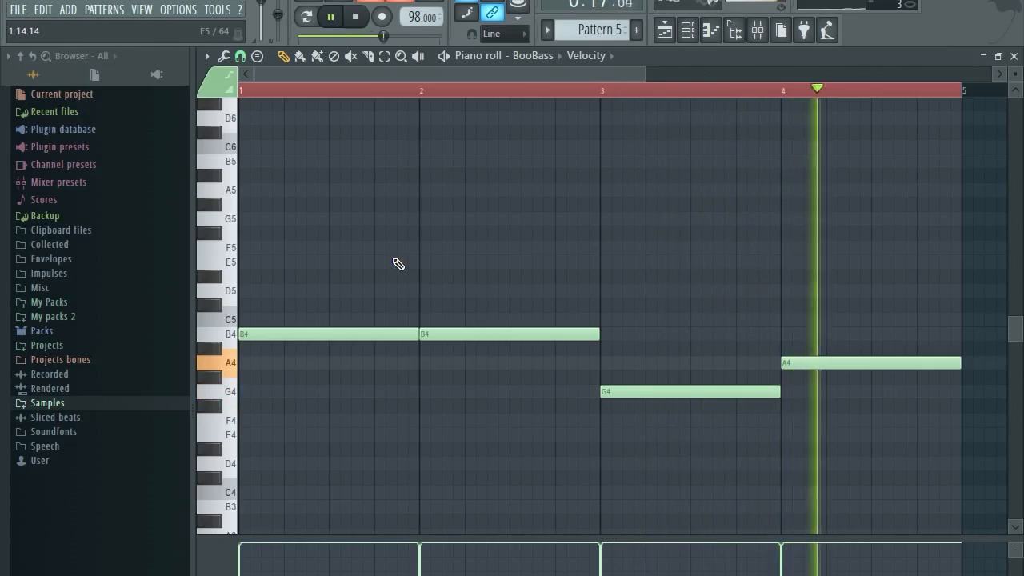
pyautogui.press('space')
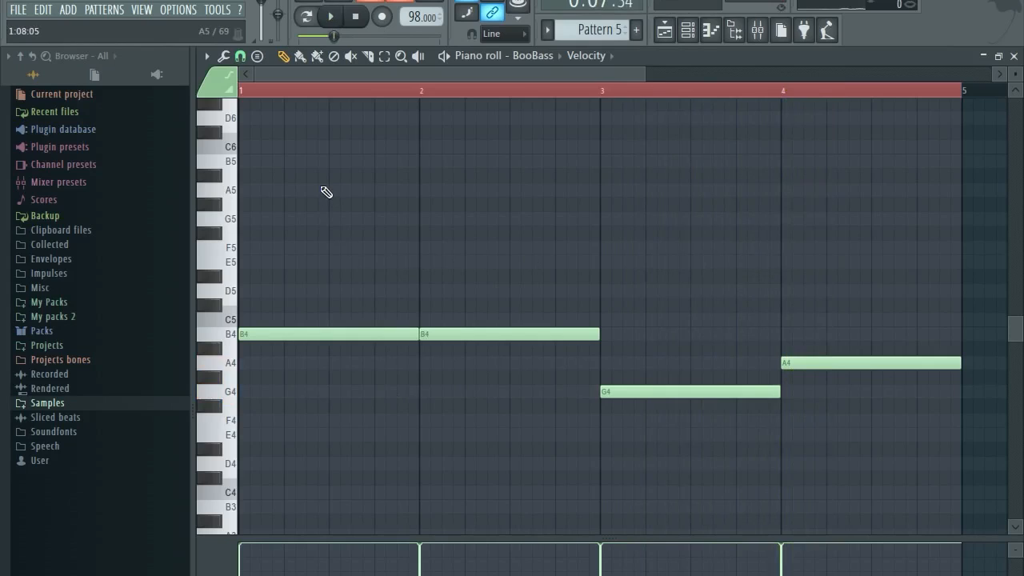
pyautogui.moveTo(320, 191); pyautogui.dragTo(380, 78)
pyautogui.moveTo(337, 223); pyautogui.dragTo(867, 488)
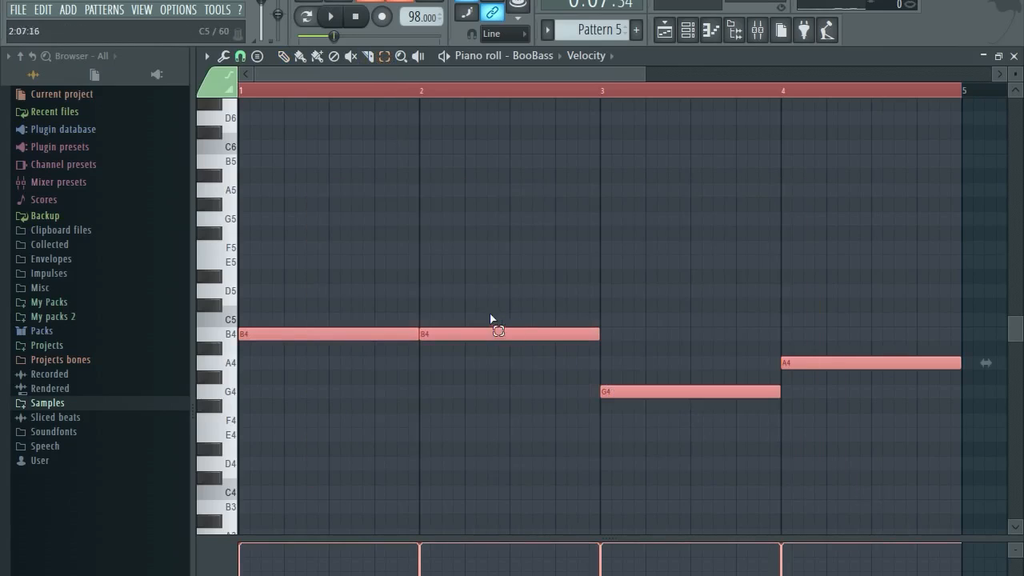
pyautogui.moveTo(300, 333)
pyautogui.mouseDown()
pyautogui.moveTo(299, 318)
pyautogui.moveTo(292, 335)
pyautogui.mouseUp()
# Close the piano roll and adjust the BooBass channel volume knob.
pyautogui.click(1013, 55)
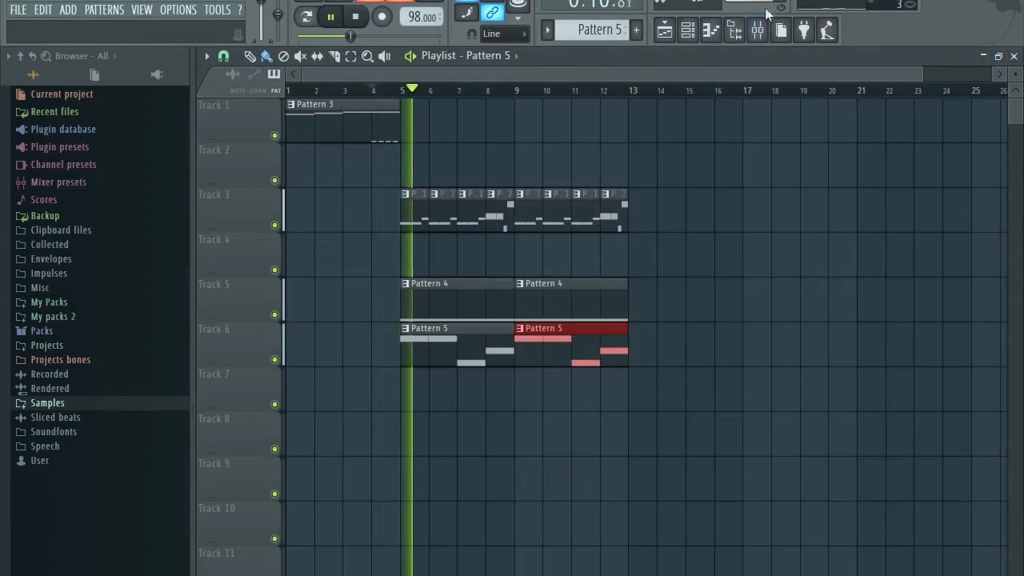
pyautogui.click(687, 30)
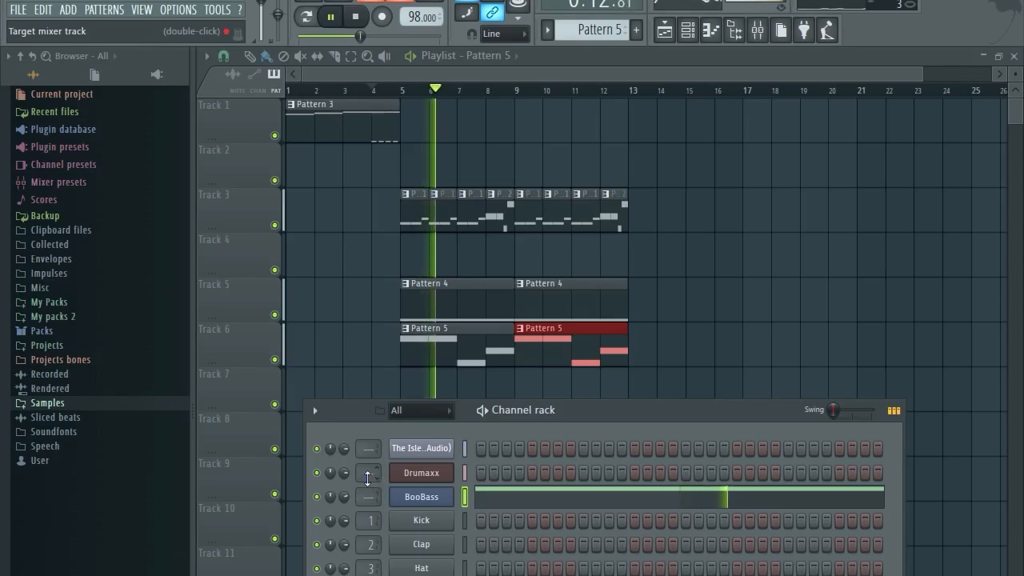
pyautogui.moveTo(344, 498); pyautogui.dragTo(345, 491)
# Return to the Playlist, stop playback and save the project.
pyautogui.click(526, 71)
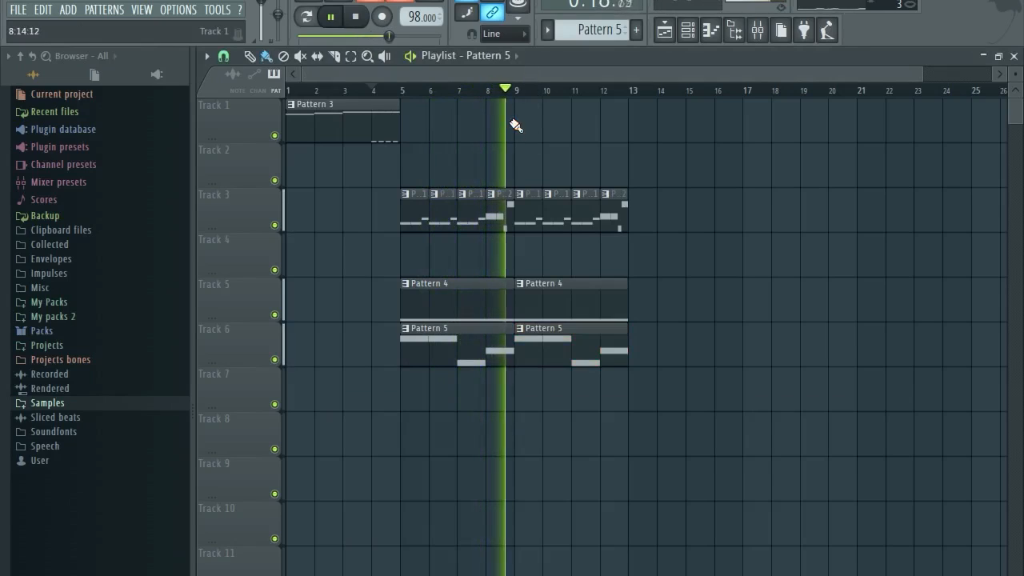
pyautogui.press('space')
pyautogui.click(23, 13)
pyautogui.click(36, 79)
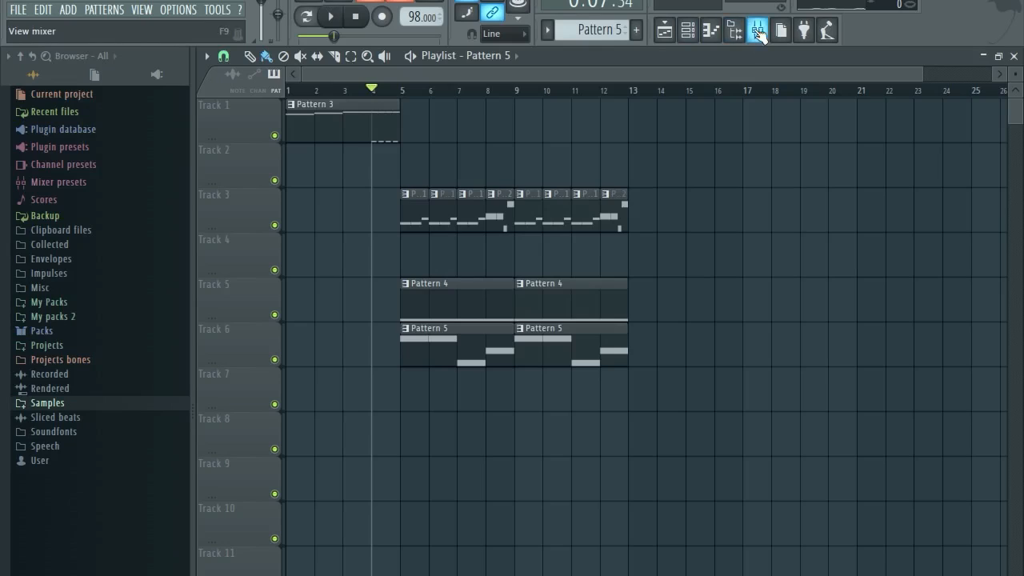
# With the Mixer and Channel rack open, route BooBass to mixer insert 1.
pyautogui.click(757, 32)
pyautogui.click(711, 35)
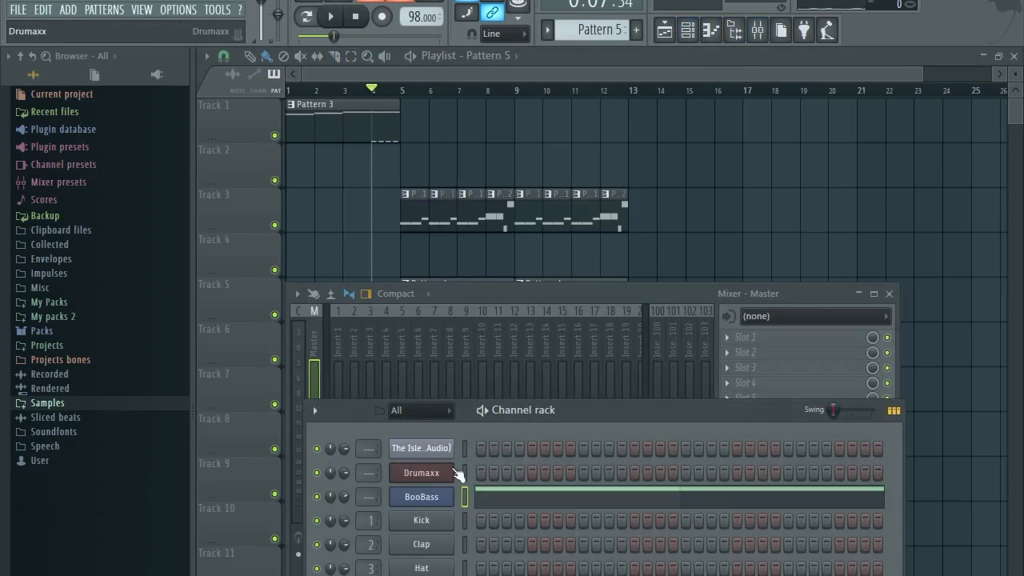
pyautogui.click(421, 497)
pyautogui.click(622, 388)
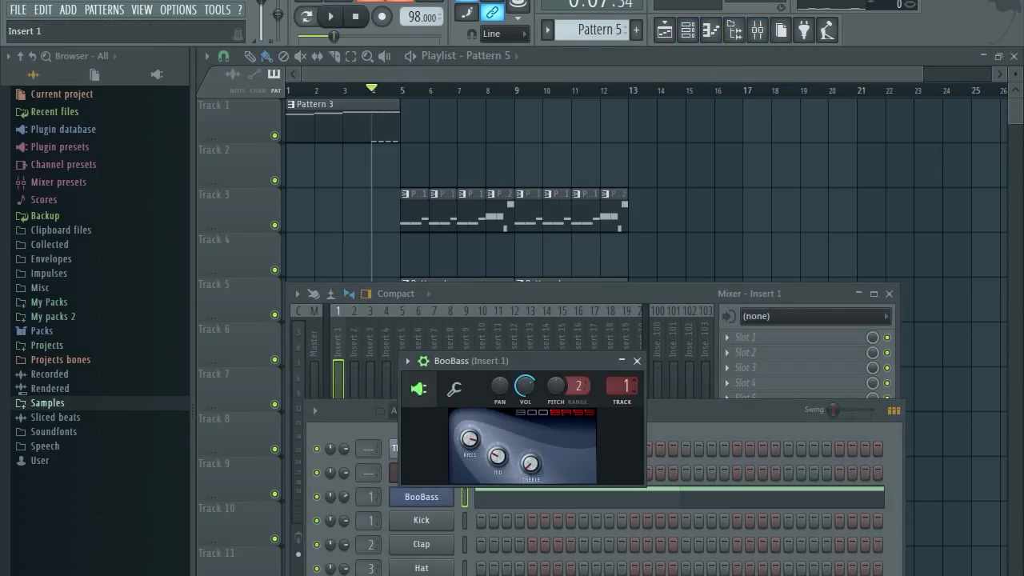
pyautogui.click(638, 362)
# Route Drumaxx to insert 2 and the Isley Brothers sample channel to insert 3, then reposition the mixer.
pyautogui.click(419, 474)
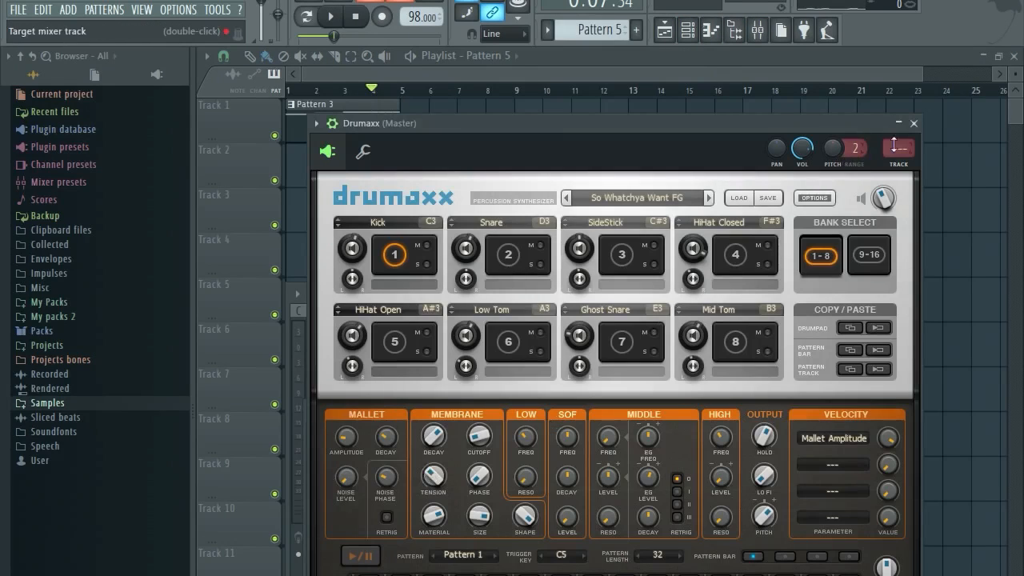
pyautogui.click(915, 125)
pyautogui.click(414, 452)
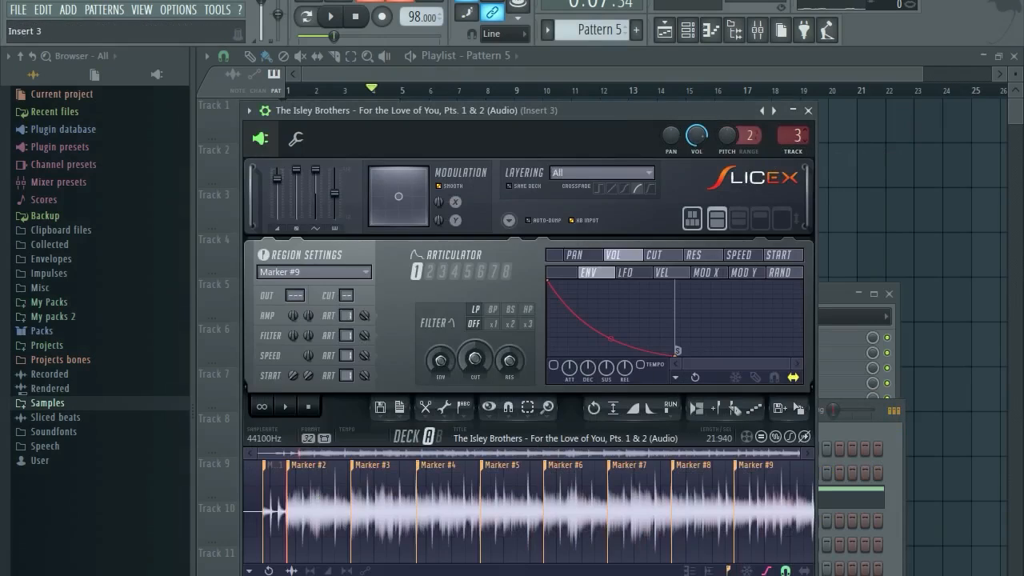
pyautogui.click(808, 112)
pyautogui.moveTo(678, 291); pyautogui.dragTo(738, 213)
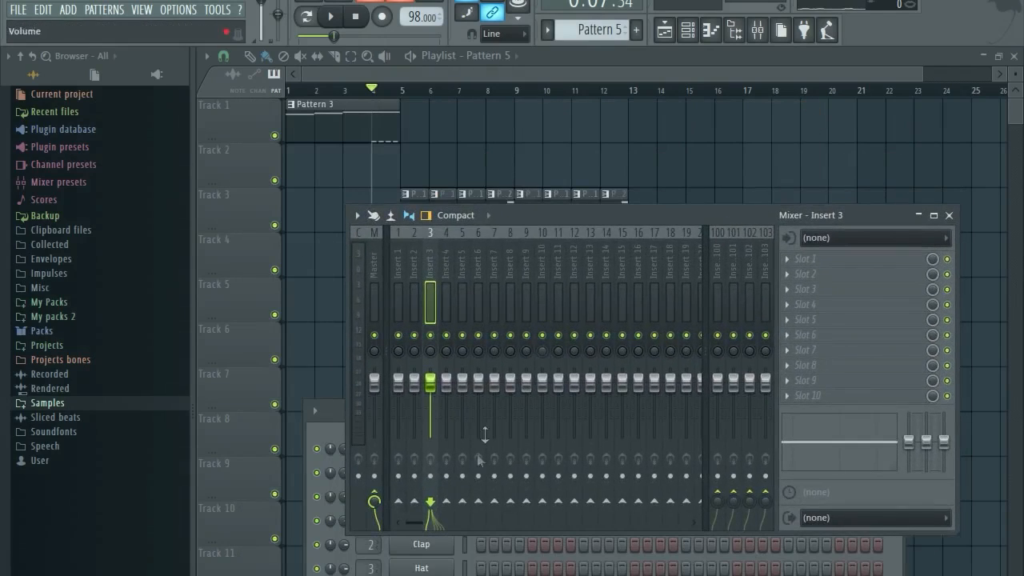
# Enlarge the mixer and pull inserts 1–3 faders fully down, trying insert 1 at about 28%.
pyautogui.moveTo(487, 534); pyautogui.dragTo(490, 575)
pyautogui.moveTo(540, 216); pyautogui.dragTo(547, 167)
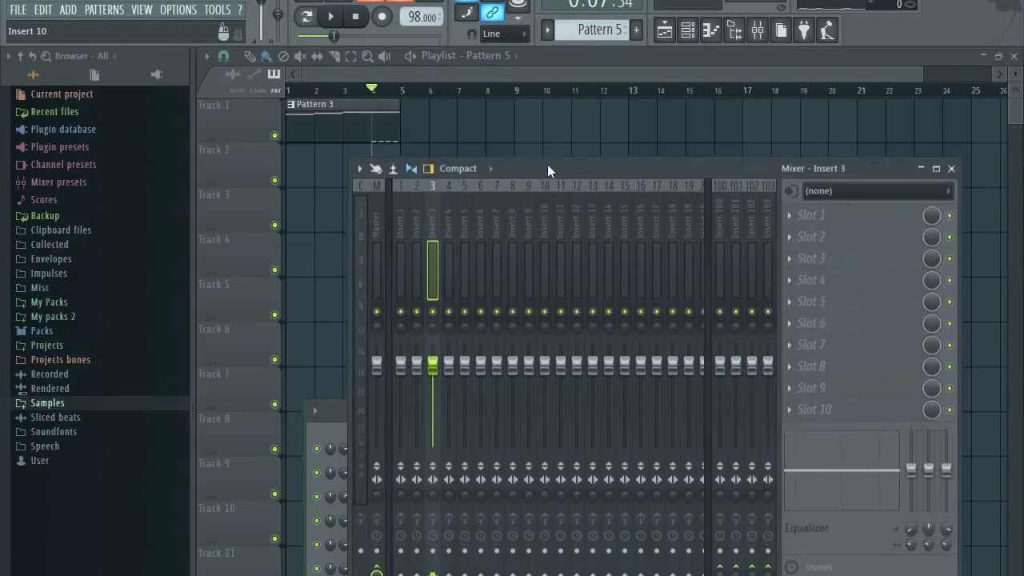
pyautogui.moveTo(401, 366); pyautogui.dragTo(401, 448)
pyautogui.moveTo(417, 366); pyautogui.dragTo(433, 447)
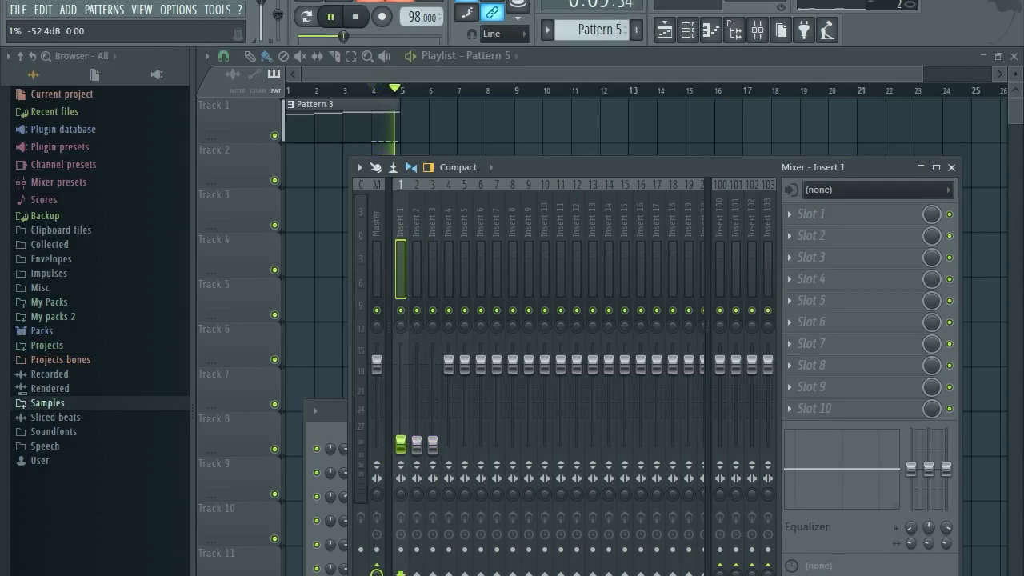
pyautogui.moveTo(406, 455); pyautogui.dragTo(406, 432)
pyautogui.moveTo(401, 395); pyautogui.dragTo(417, 407)
pyautogui.press('space')
# Set insert 3 to about 71% and insert 1 to about 29%, then stop and select Master.
pyautogui.moveTo(433, 447); pyautogui.dragTo(417, 367)
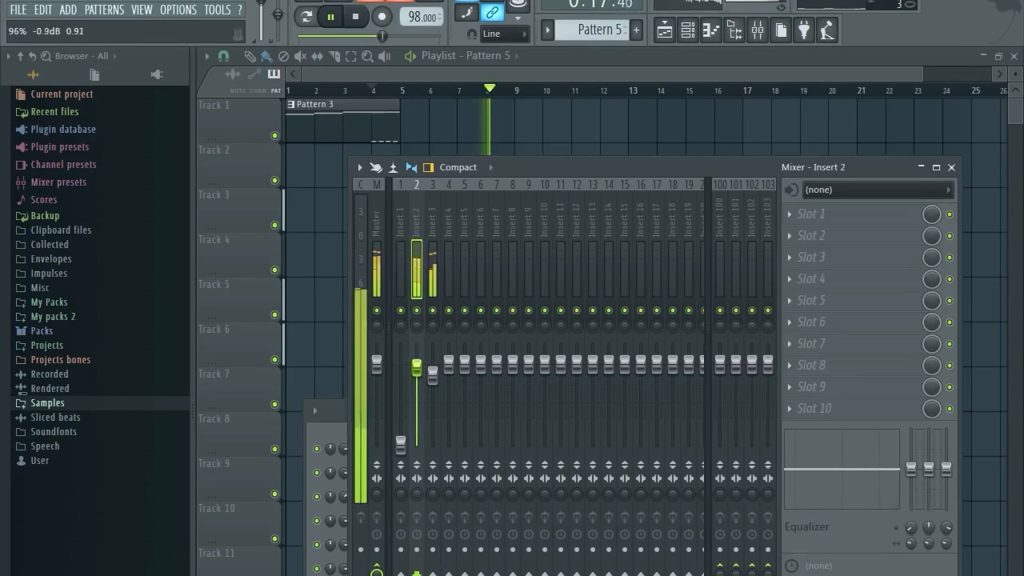
pyautogui.moveTo(401, 442); pyautogui.dragTo(401, 376)
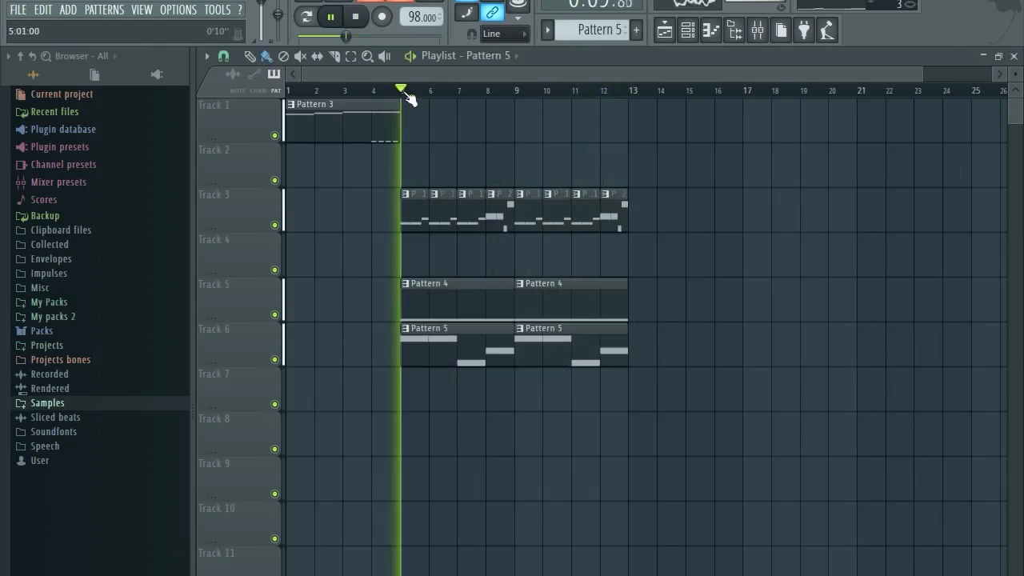
pyautogui.click(756, 29)
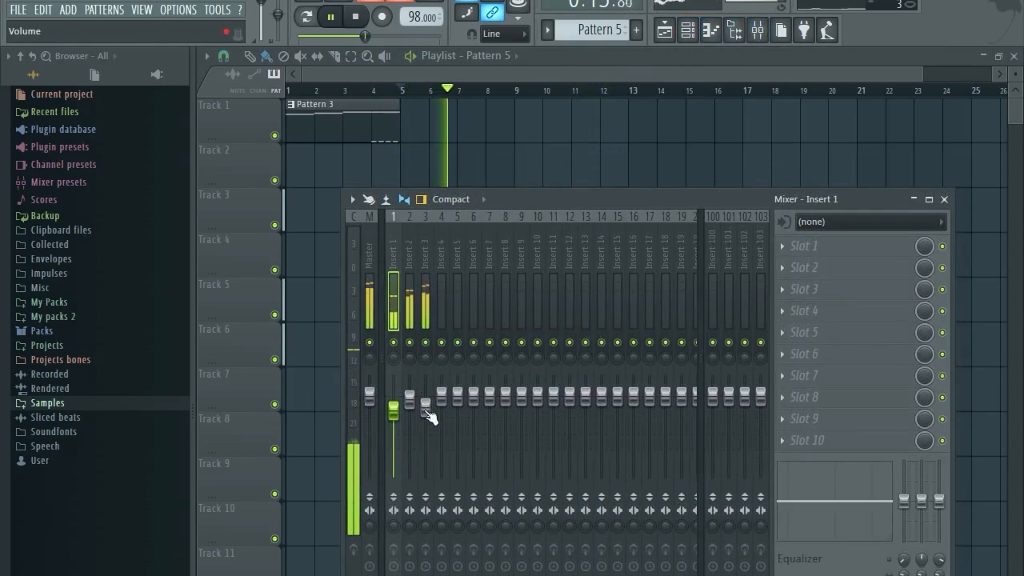
pyautogui.click(428, 410)
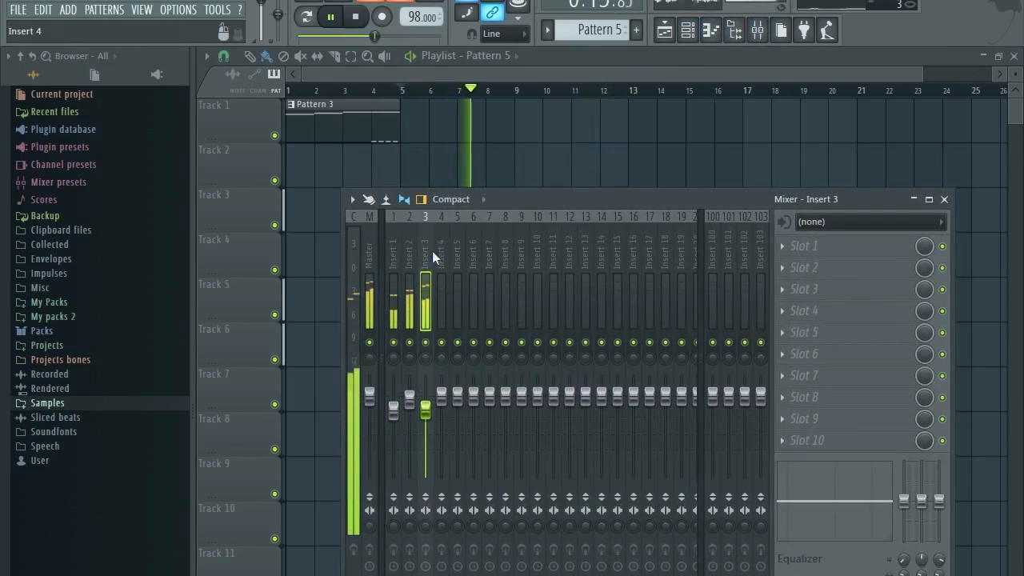
pyautogui.moveTo(427, 410); pyautogui.dragTo(427, 406)
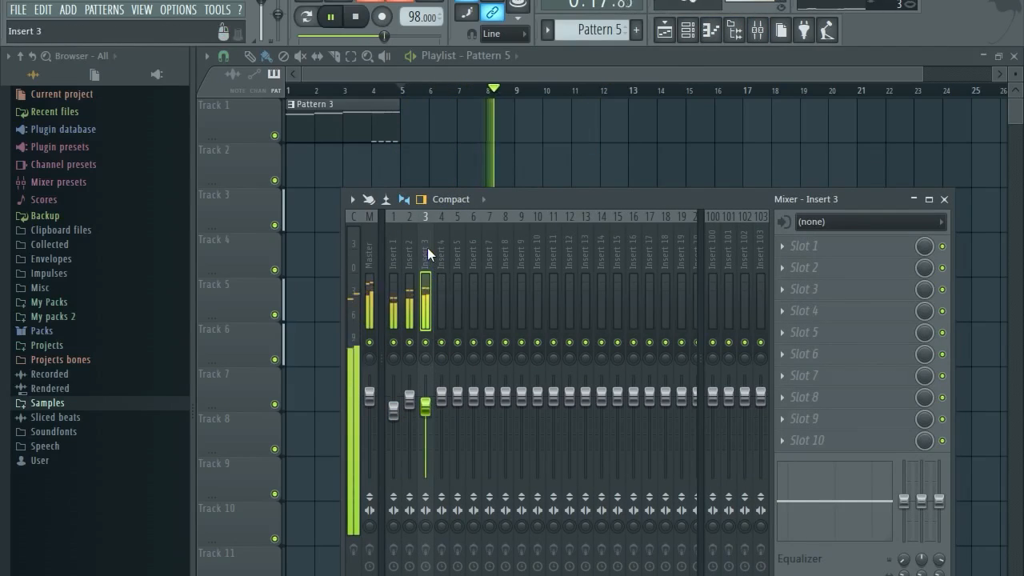
pyautogui.press('space')
pyautogui.click(369, 248)
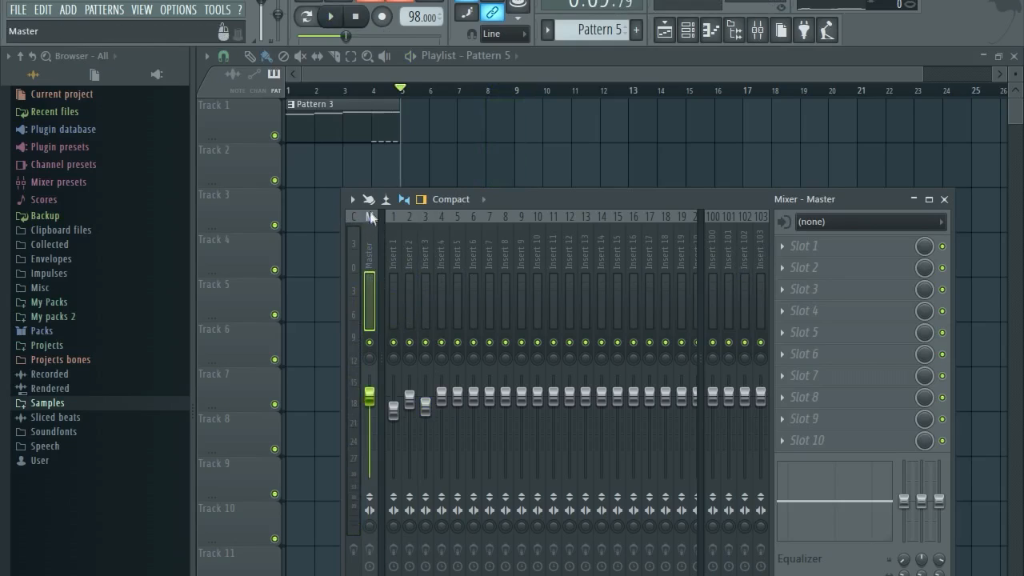
# Load Maximus into the master's first slot and apply its Clear master RMS preset.
pyautogui.click(799, 253)
pyautogui.moveTo(842, 459)
pyautogui.click(935, 459)
pyautogui.rightClick(701, 172)
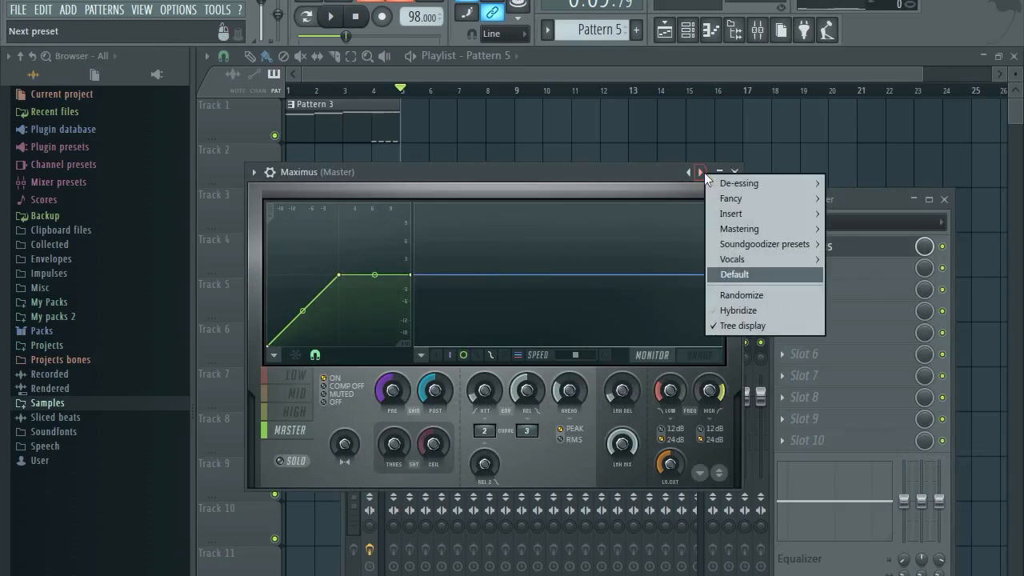
pyautogui.moveTo(742, 230)
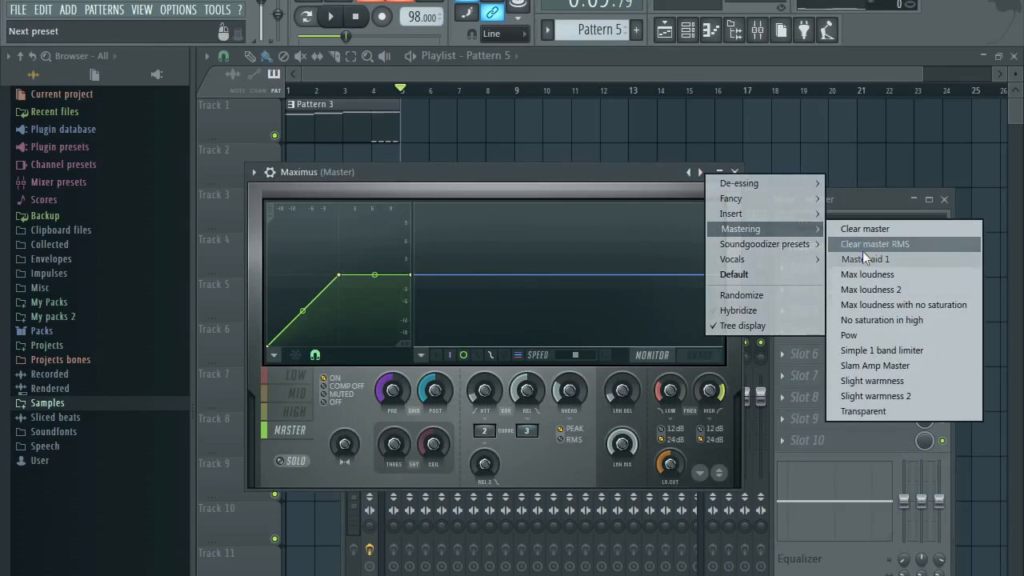
pyautogui.click(865, 246)
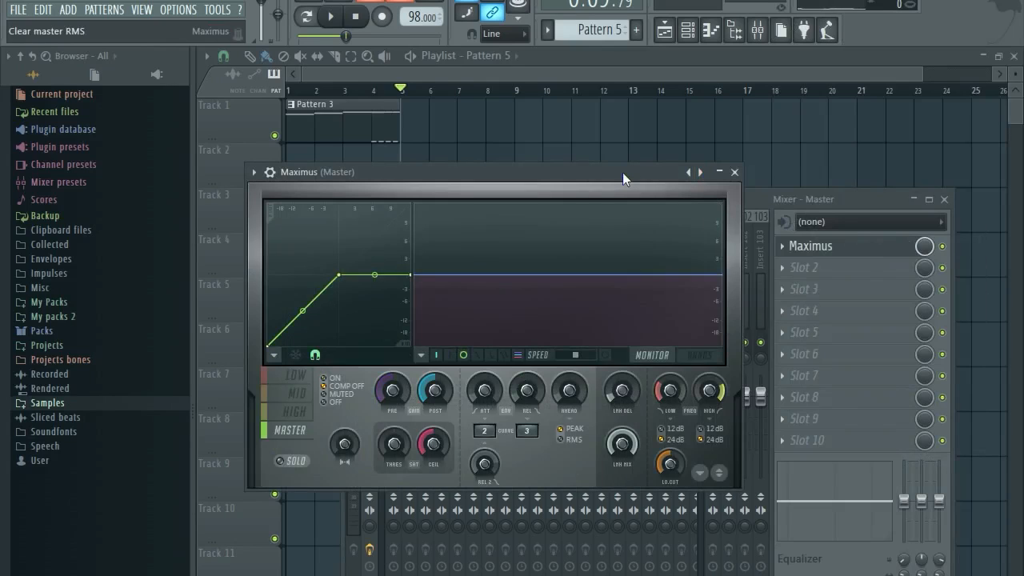
pyautogui.moveTo(623, 172); pyautogui.dragTo(658, 411)
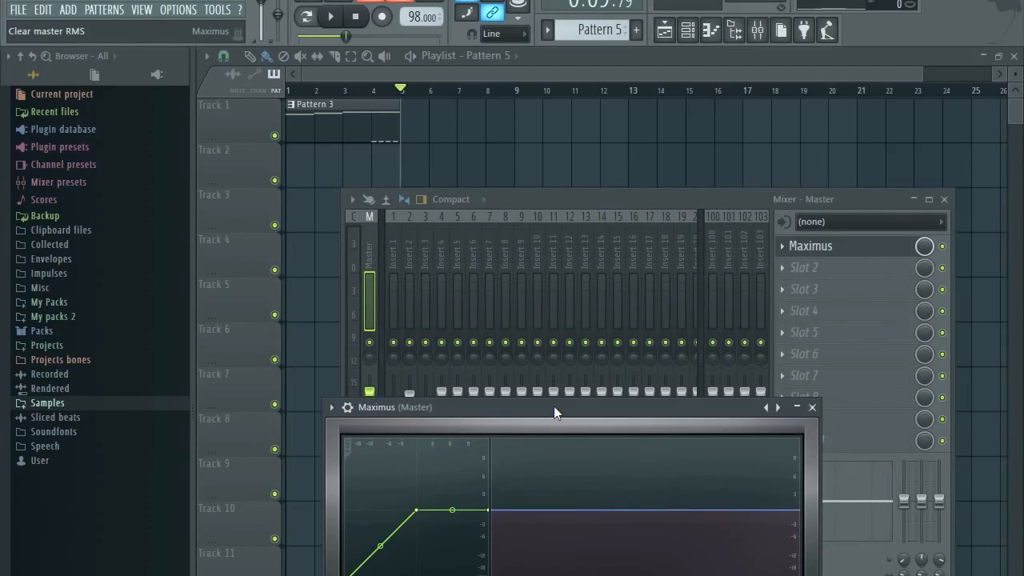
# Play the beat with Maximus on and then toggled to compare, then close the mixer.
pyautogui.press('space')
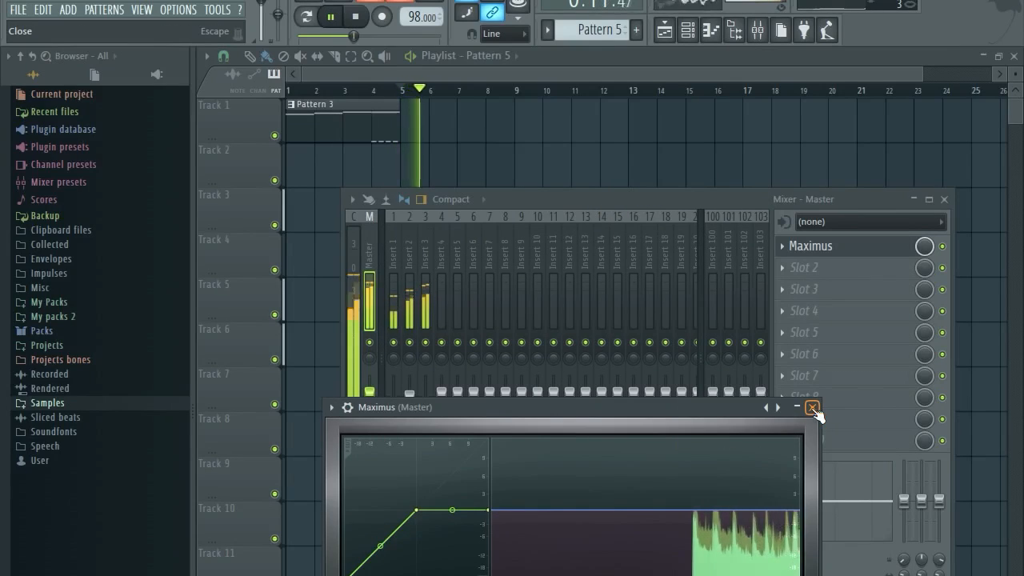
pyautogui.press('space')
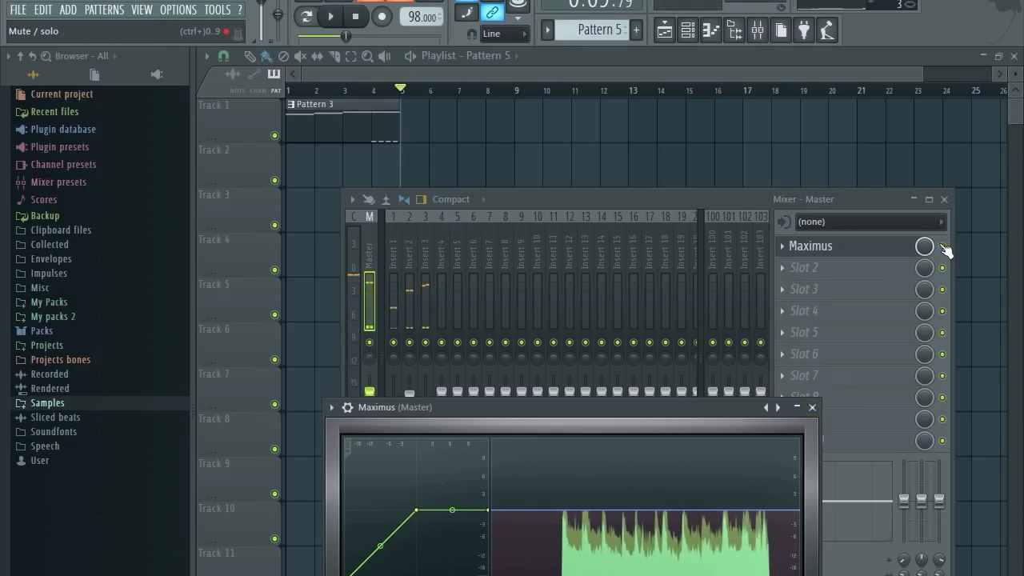
pyautogui.click(942, 245)
pyautogui.press('space')
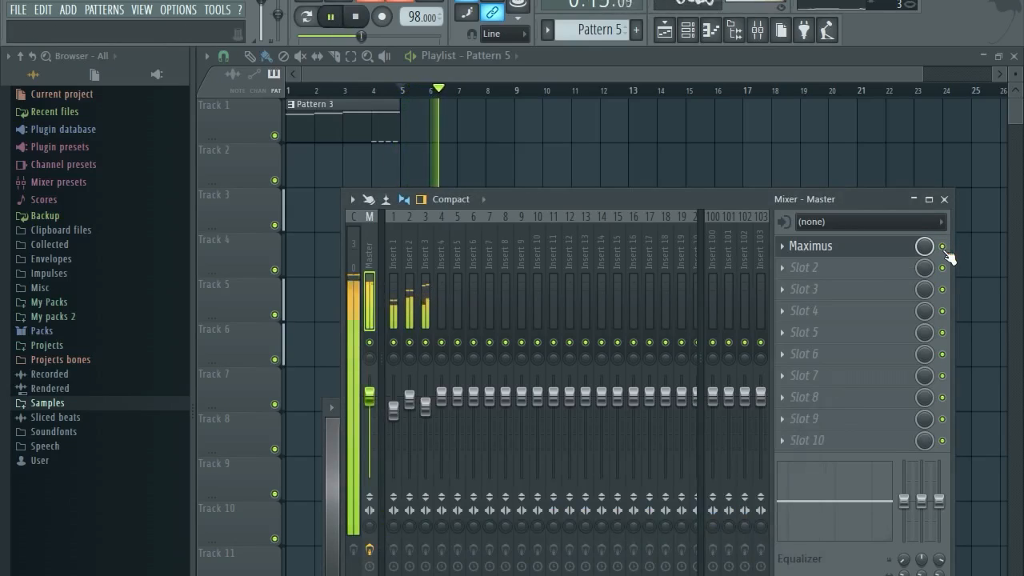
pyautogui.press('space')
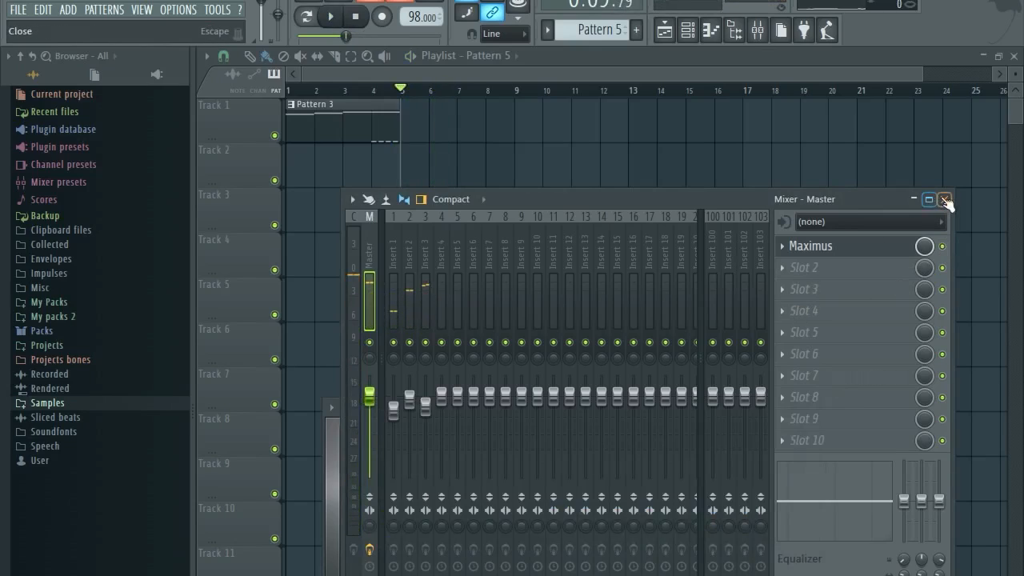
pyautogui.click(944, 199)
# Reopen the mixer and click through inserts 3, 4, 2 and 1.
pyautogui.moveTo(592, 409); pyautogui.dragTo(615, 411)
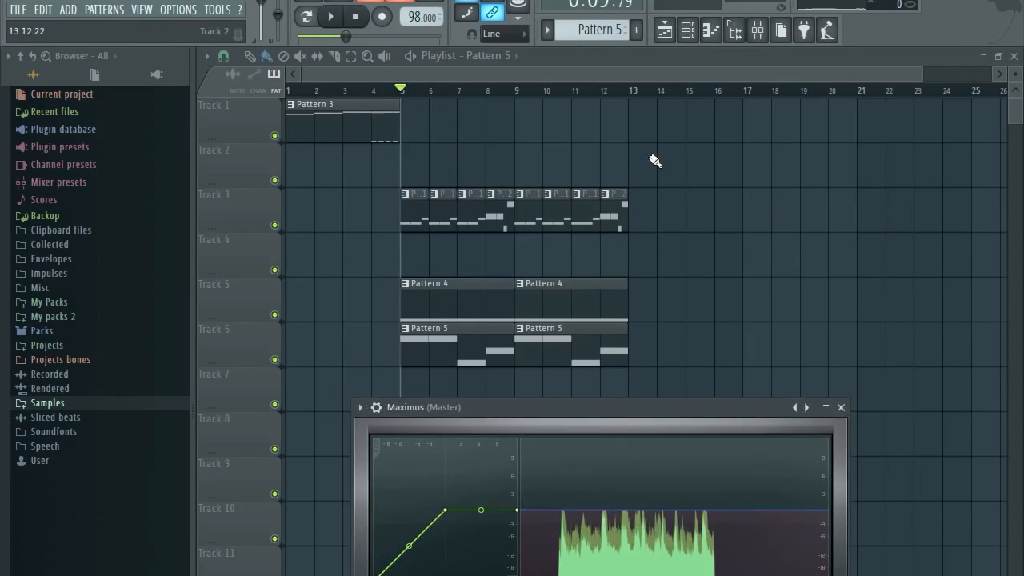
pyautogui.click(758, 30)
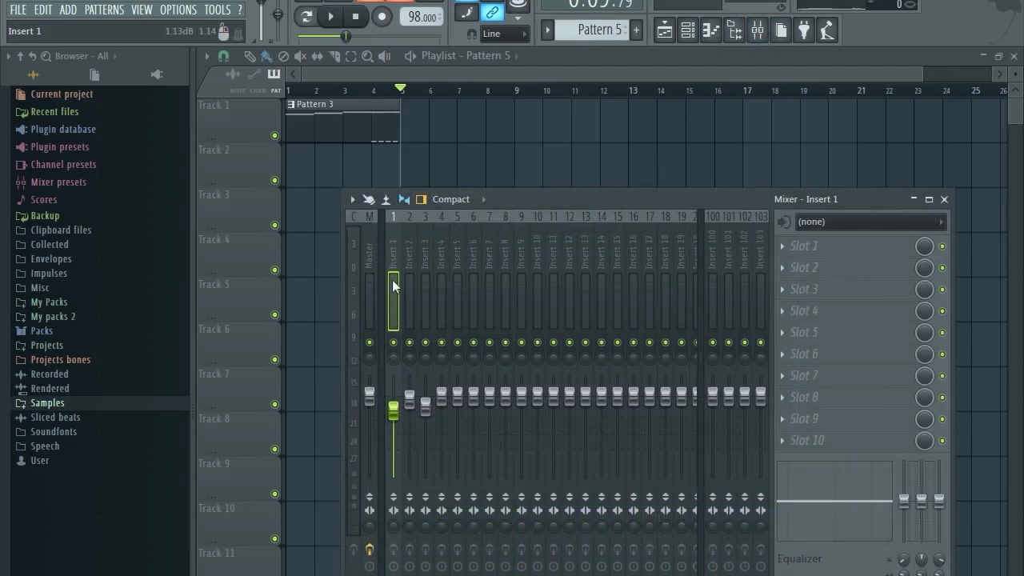
pyautogui.click(424, 253)
pyautogui.click(436, 238)
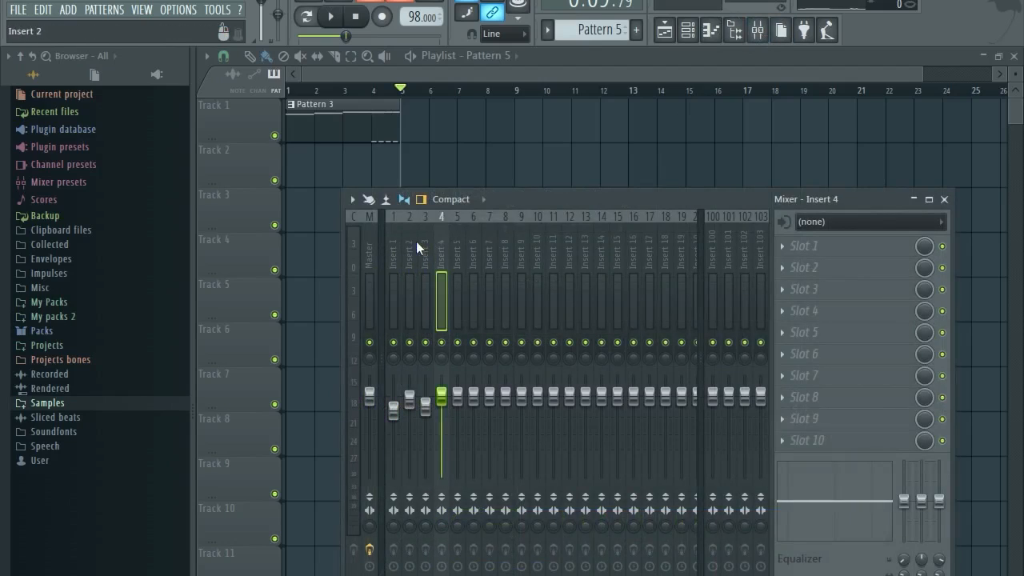
pyautogui.click(406, 243)
pyautogui.click(394, 244)
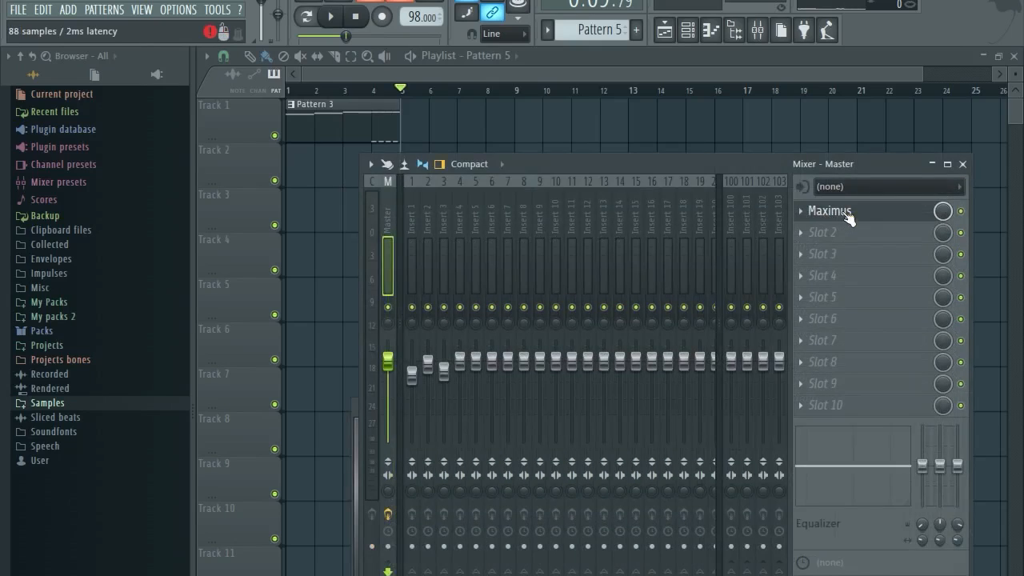
# Browse the master's Maximus presets without changing any, then close Maximus and the mixer.
pyautogui.click(848, 212)
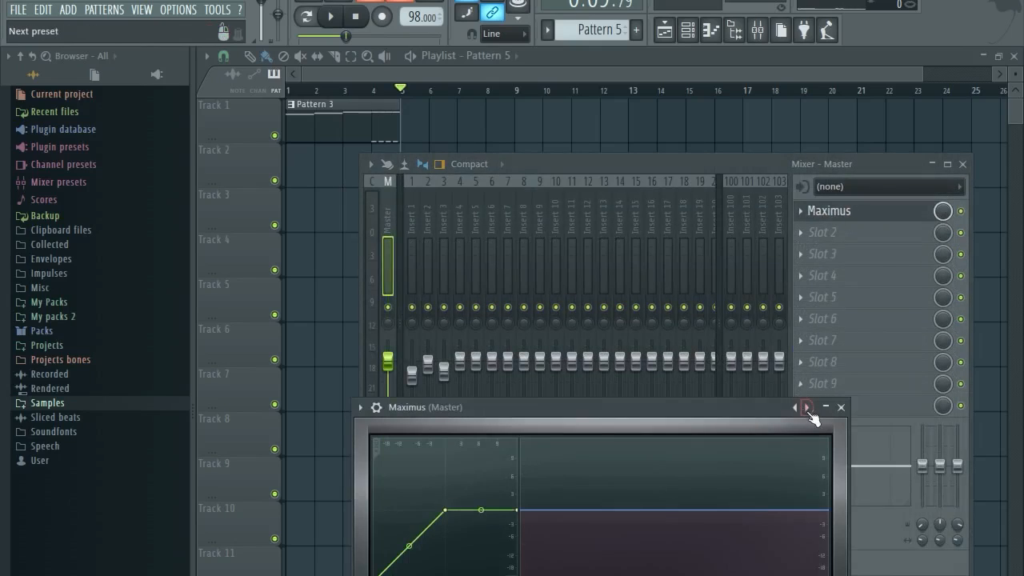
pyautogui.click(804, 408)
pyautogui.moveTo(850, 467)
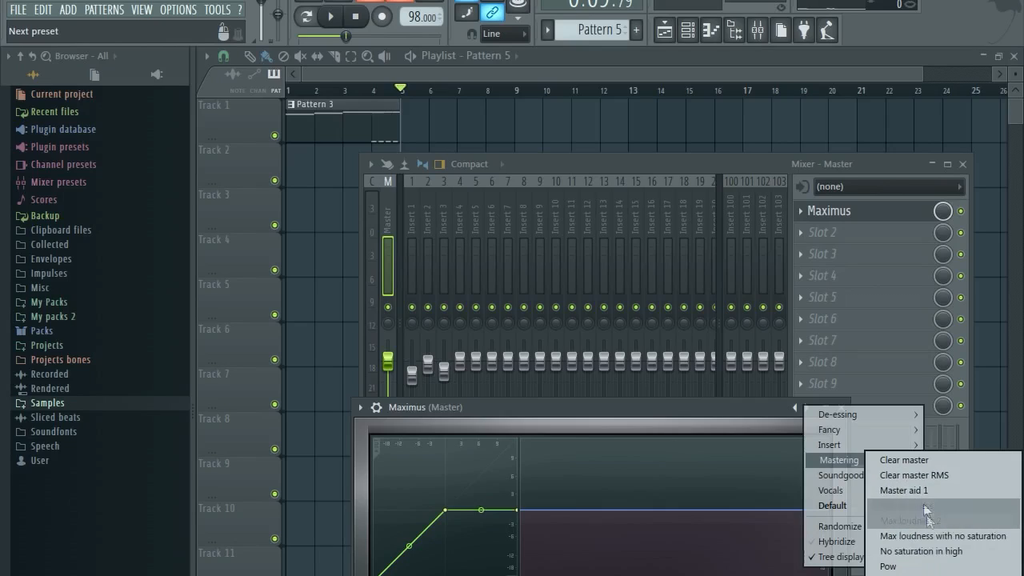
pyautogui.click(750, 415)
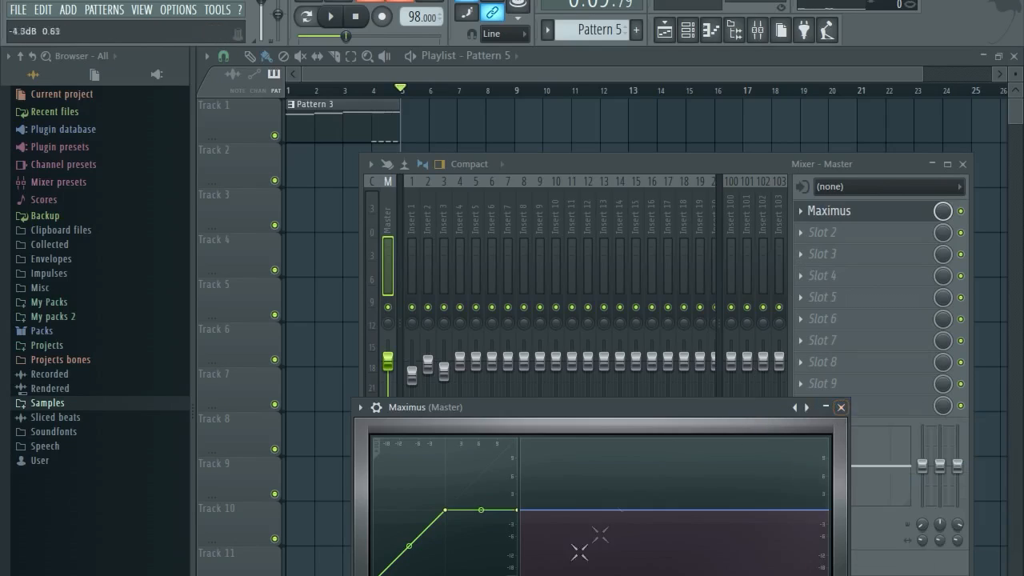
pyautogui.moveTo(486, 410); pyautogui.dragTo(477, 372)
pyautogui.click(804, 370)
pyautogui.press('F9')
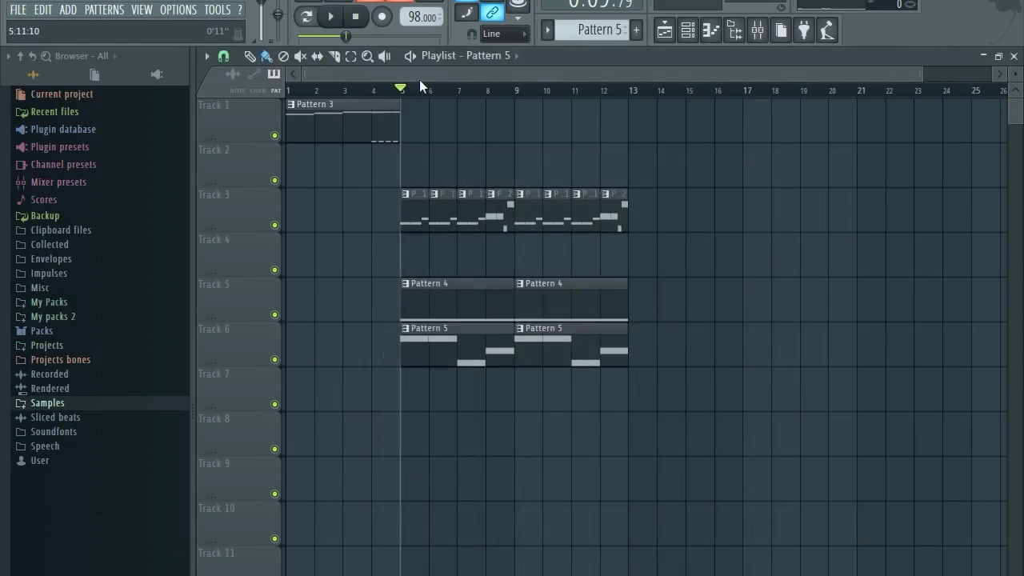
# Play the song from the start and browse My packs 2 > 9th Wonder Kit > Cymbals.
pyautogui.click(290, 89)
pyautogui.press('space')
pyautogui.press('space')
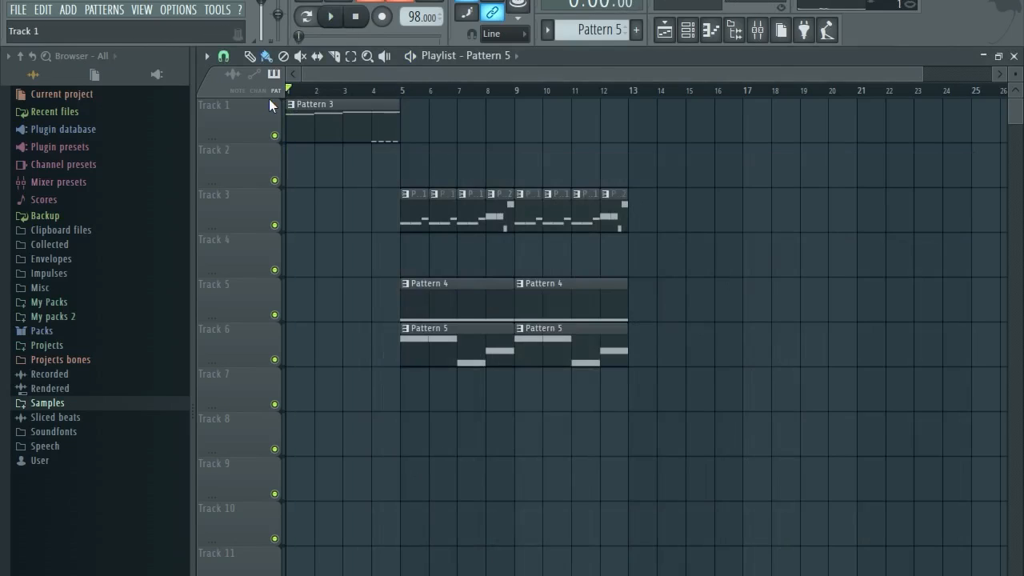
pyautogui.click(71, 303)
pyautogui.click(80, 303)
pyautogui.click(97, 317)
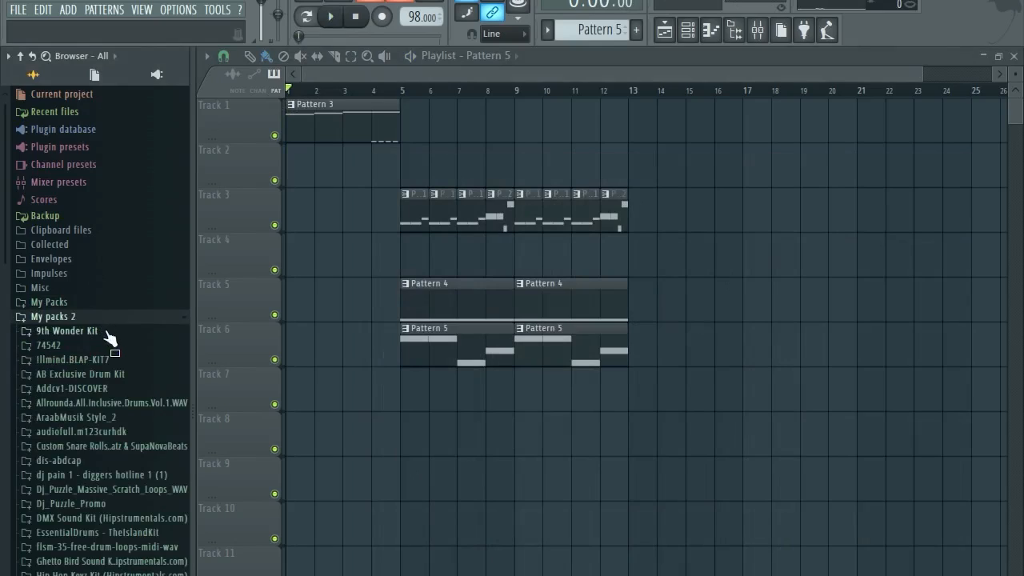
pyautogui.click(105, 332)
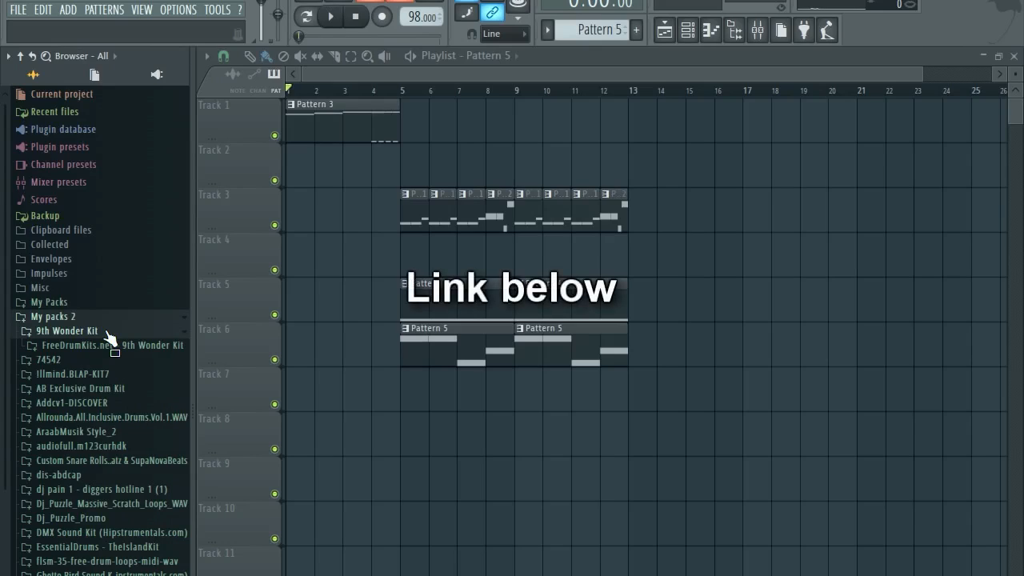
pyautogui.click(130, 345)
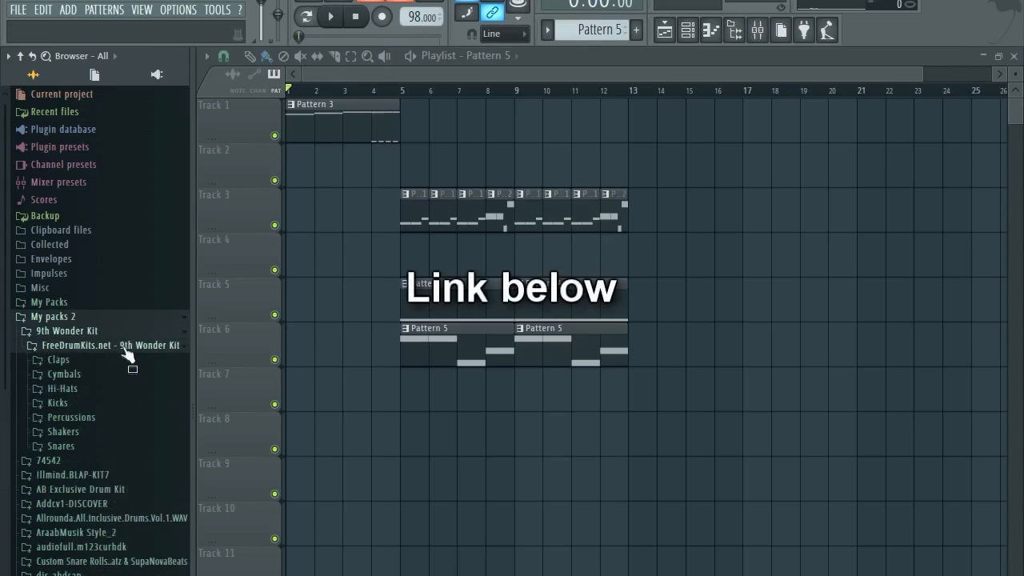
pyautogui.click(90, 376)
pyautogui.scroll(-2, 81, 350)
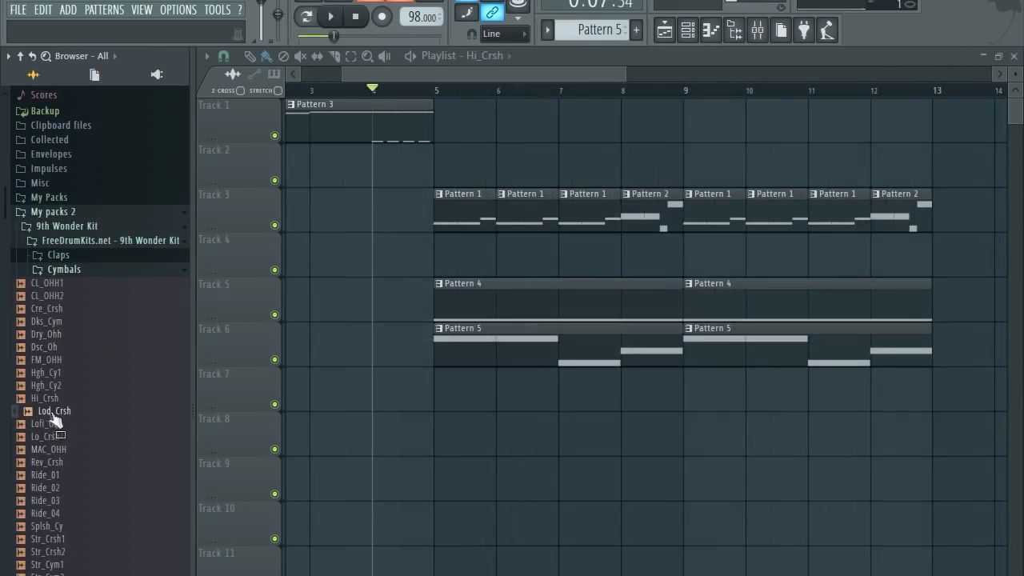
# Place Lod_Crsh on Track 7 just before bar 5, reverse it, and preview it.
pyautogui.moveTo(368, 375); pyautogui.dragTo(372, 379)
pyautogui.doubleClick(398, 392)
pyautogui.click(571, 422)
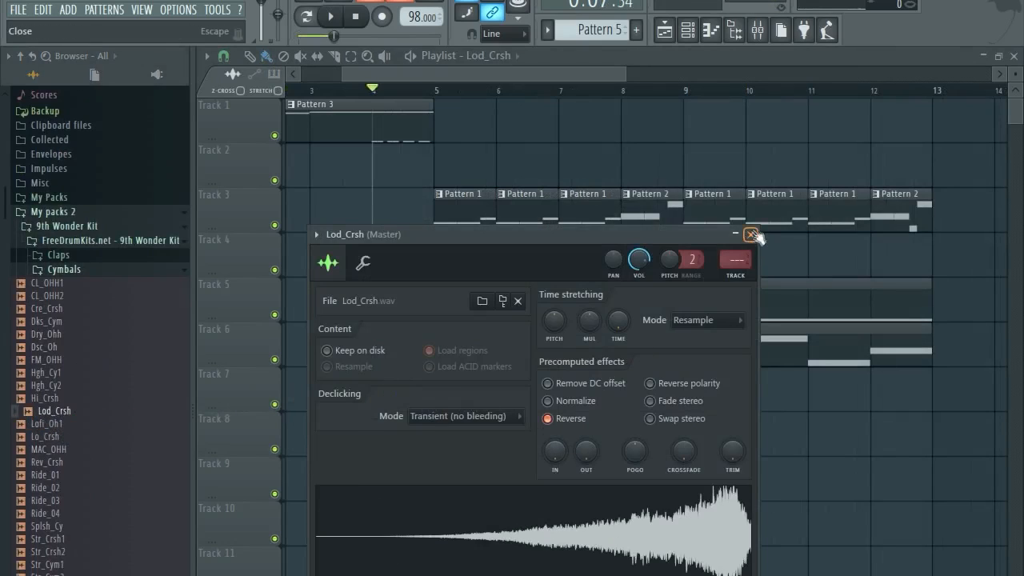
pyautogui.click(751, 235)
pyautogui.scroll(5, 359, 406)
pyautogui.press('space')
pyautogui.scroll(-5, 500, 394)
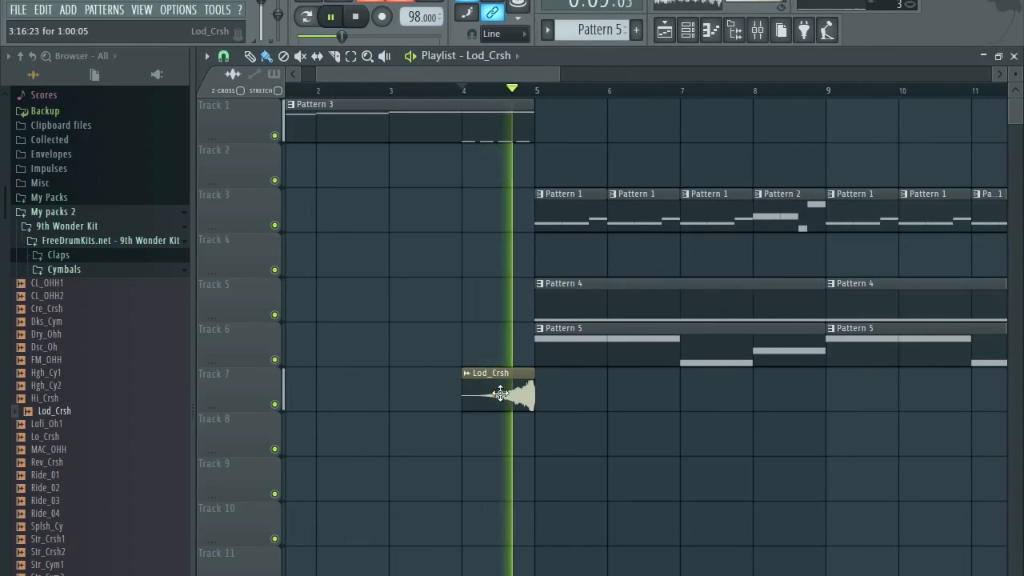
pyautogui.press('space')
# Lower the crash's mixer insert to -5.4 dB while listening in playback.
pyautogui.doubleClick(516, 392)
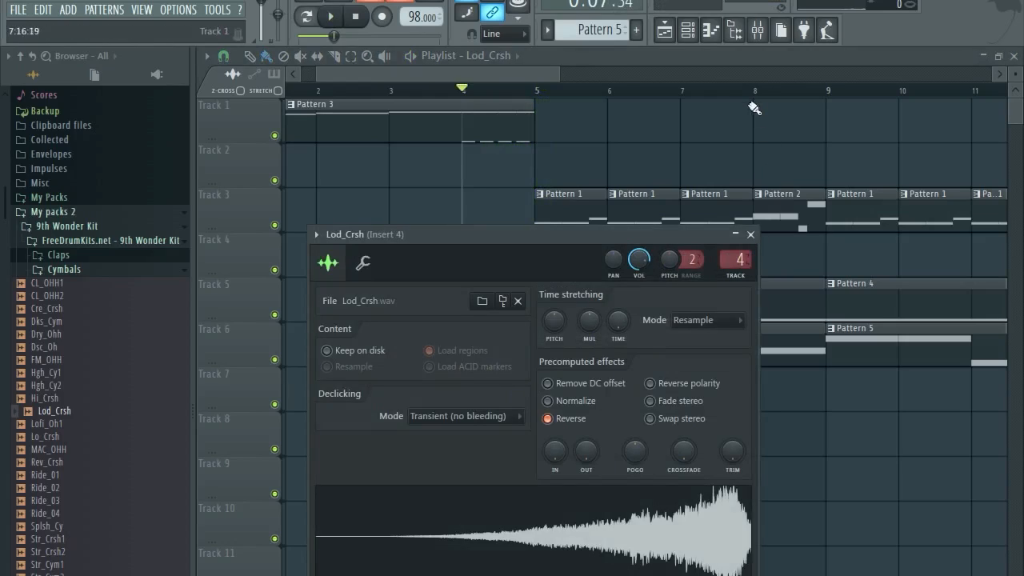
pyautogui.click(757, 31)
pyautogui.press('space')
pyautogui.moveTo(460, 361); pyautogui.dragTo(460, 379)
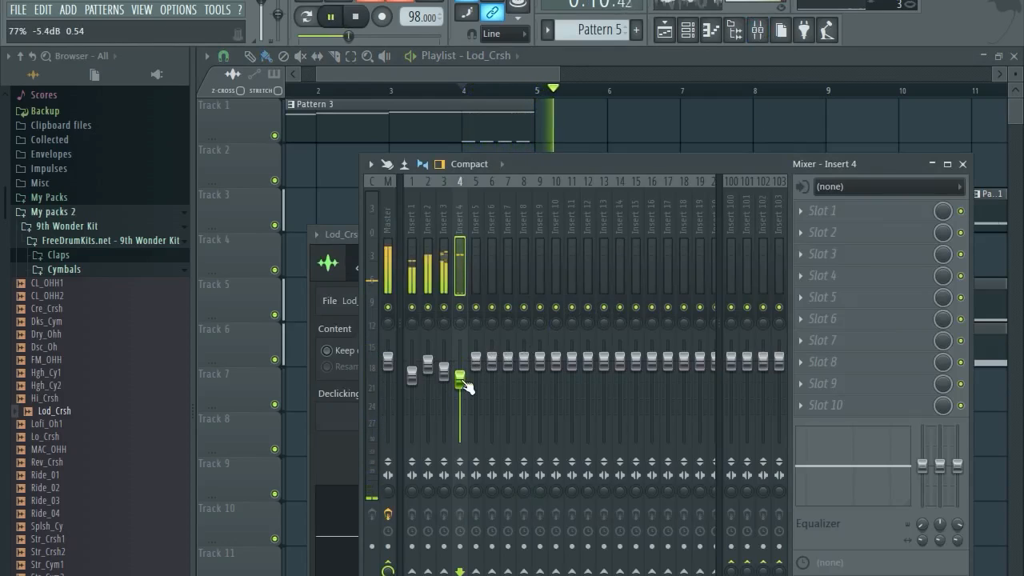
pyautogui.click(480, 74)
pyautogui.press('space')
pyautogui.click(756, 34)
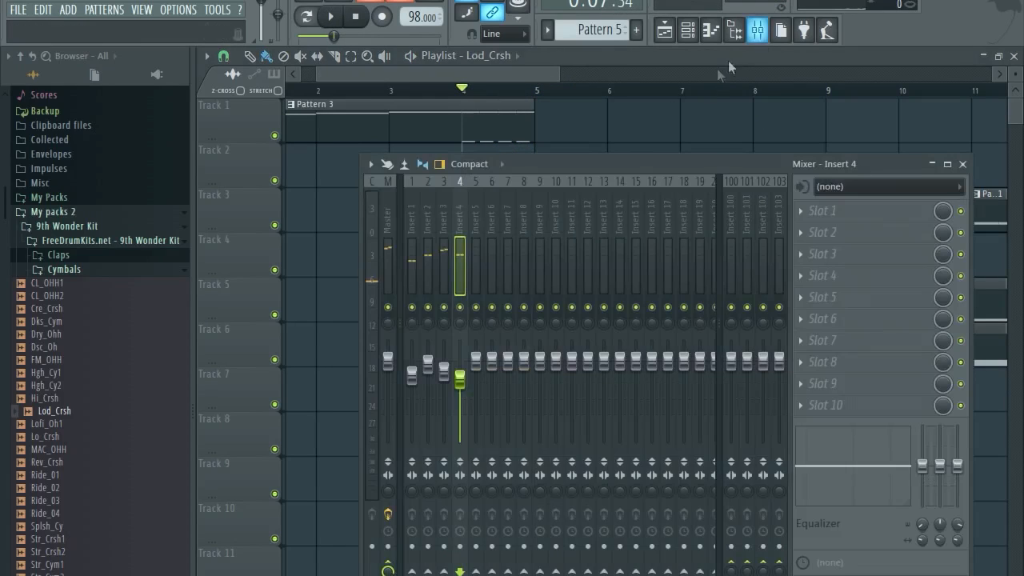
# Load Fruity Delay 2 on Insert 4's first slot, audition it, then close it and the mixer.
pyautogui.click(848, 210)
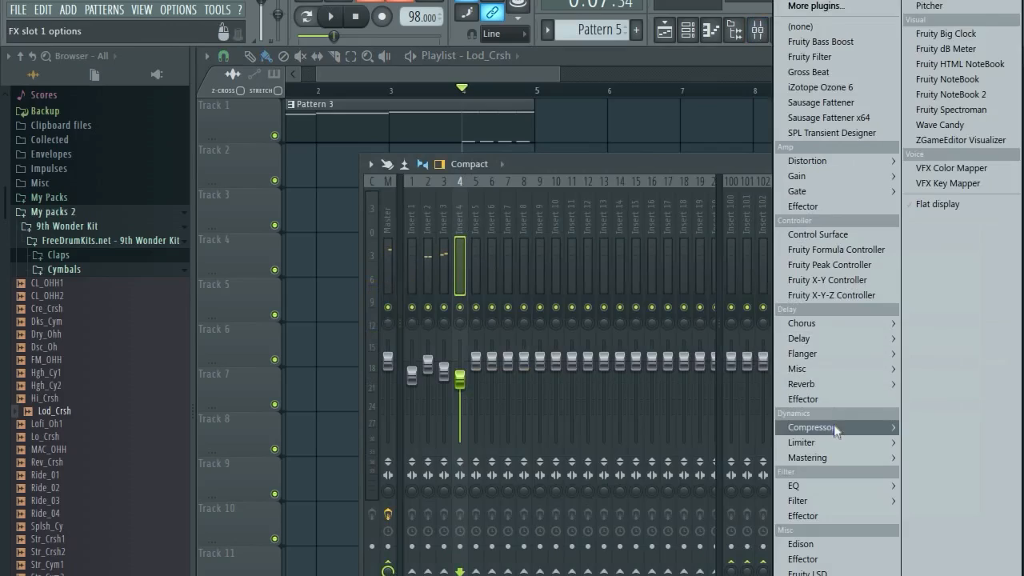
pyautogui.moveTo(833, 338)
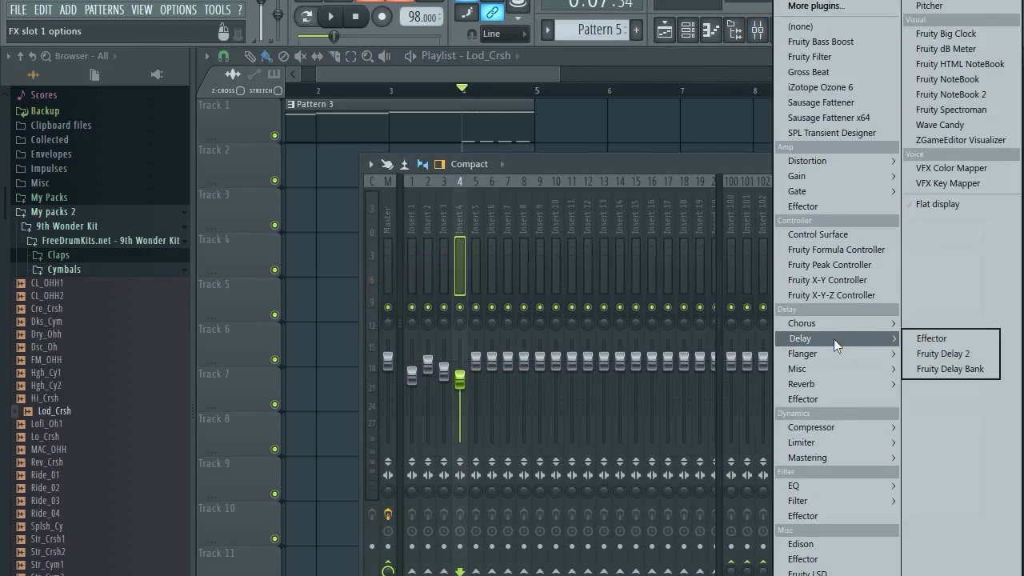
pyautogui.click(933, 348)
pyautogui.press('space')
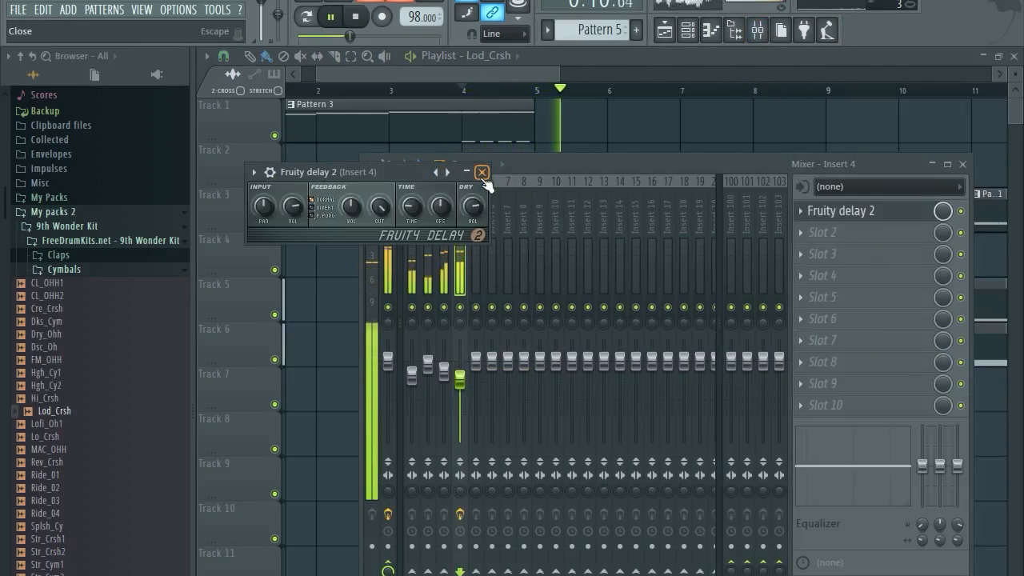
pyautogui.press('space')
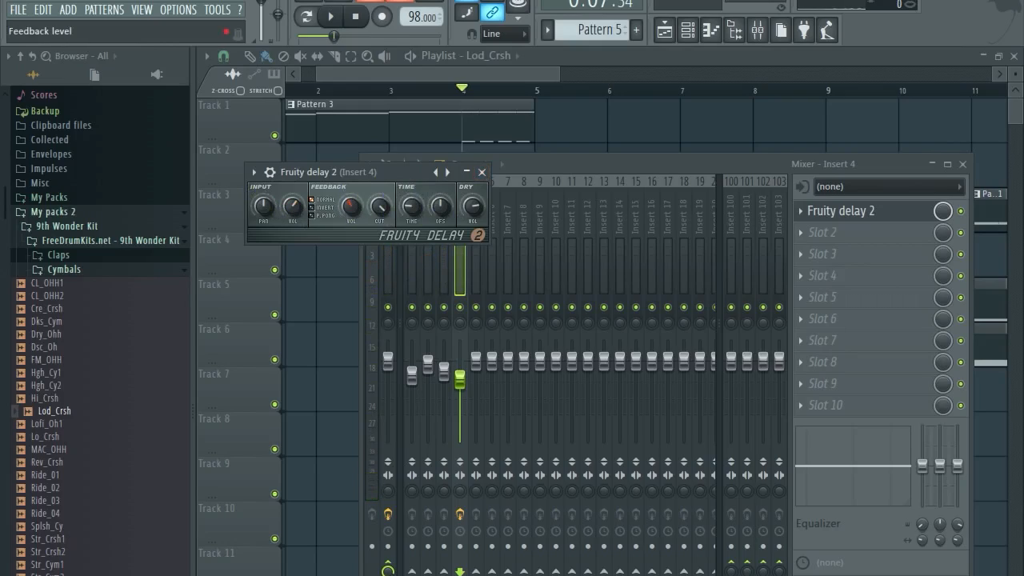
pyautogui.press('space')
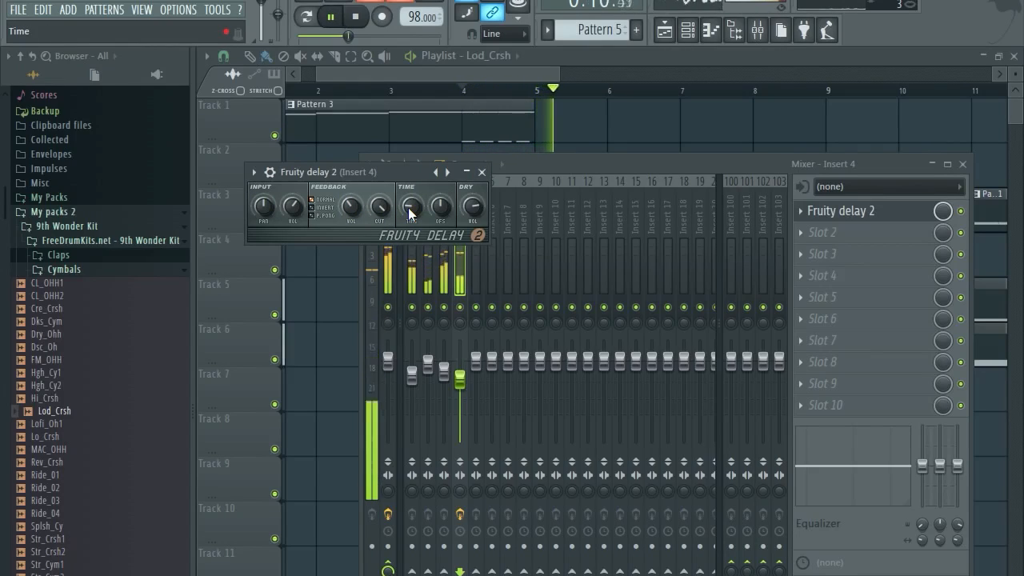
pyautogui.click(481, 172)
pyautogui.press('F9')
pyautogui.scroll(-3, 510, 275)
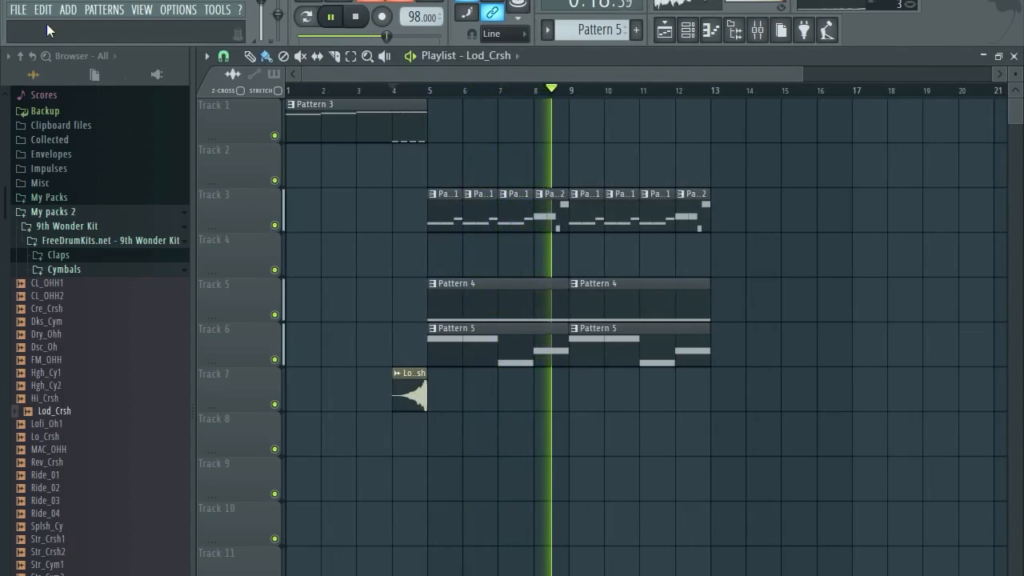
# Duplicate the drum patterns from bars 5–13 with Ctrl+B so they continue to bar 21.
pyautogui.click(17, 10)
pyautogui.click(32, 78)
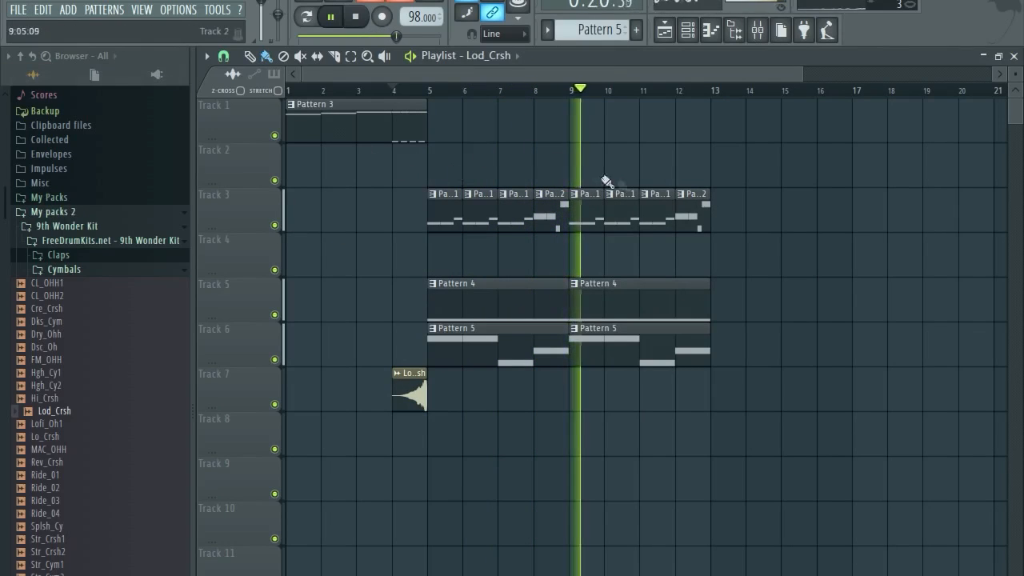
pyautogui.scroll(-1, 734, 230)
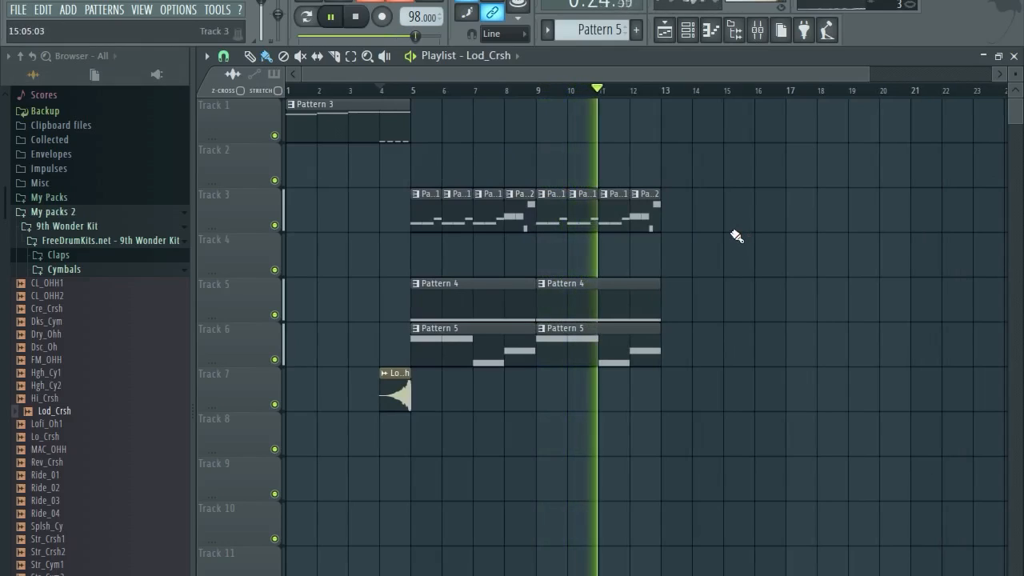
pyautogui.moveTo(726, 148); pyautogui.dragTo(448, 372)
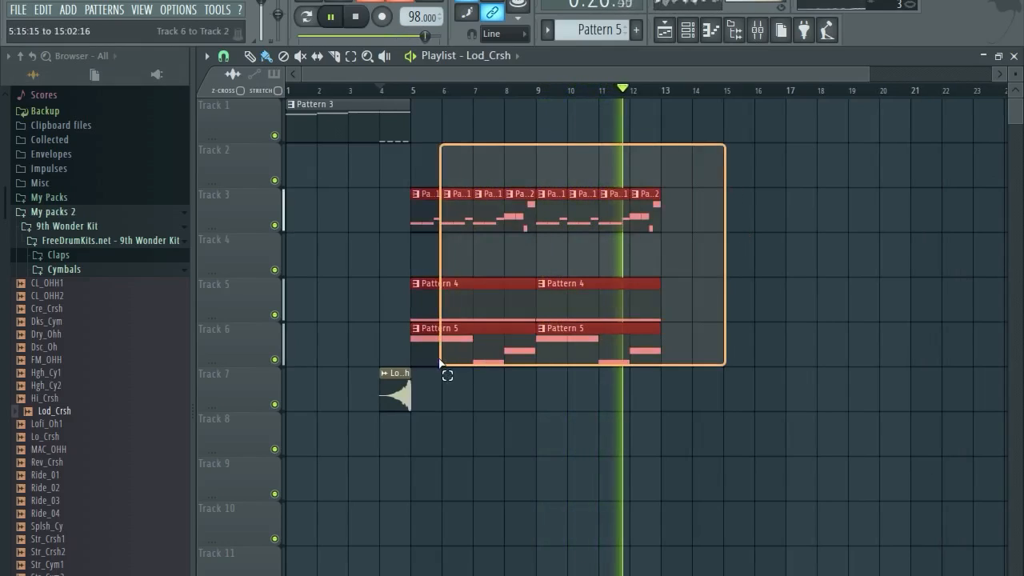
pyautogui.hotkey('ctrl', 'b')
# Add a second Lod_Crsh crash clip at bar 12 on Track 7 and stop playback.
pyautogui.click(632, 392)
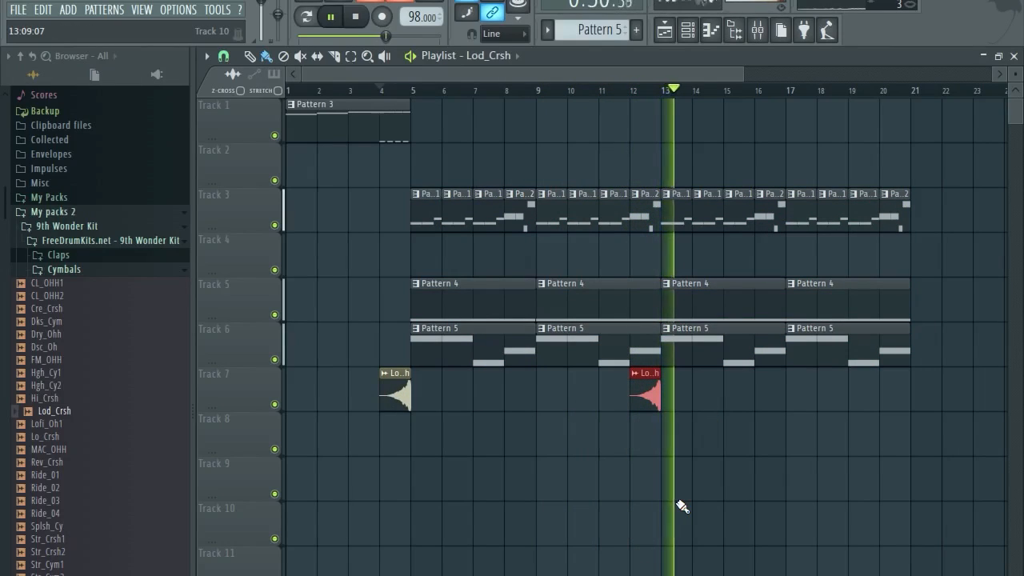
pyautogui.scroll(-1, 674, 520)
pyautogui.press('space')
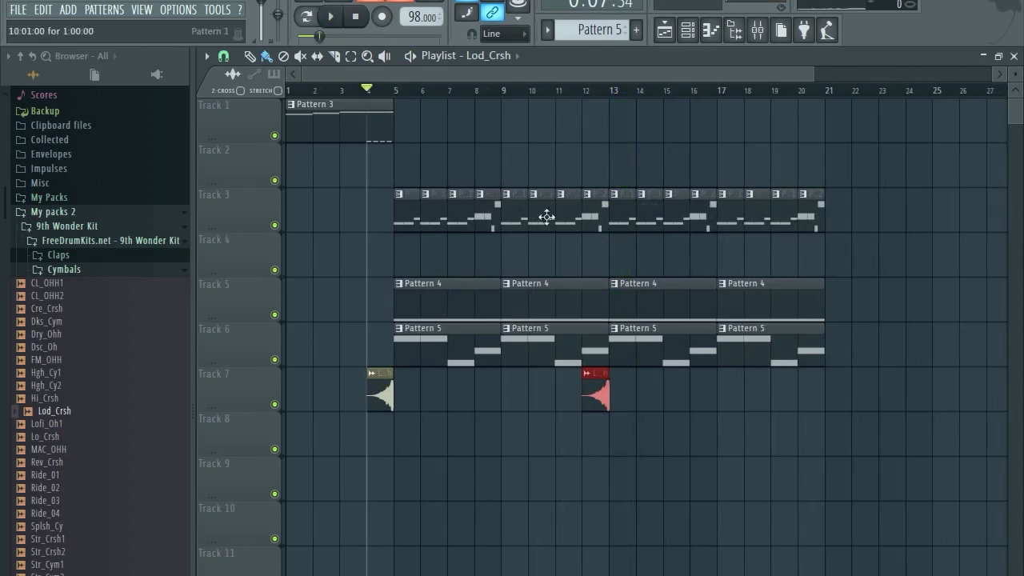
pyautogui.scroll(-2, 708, 266)
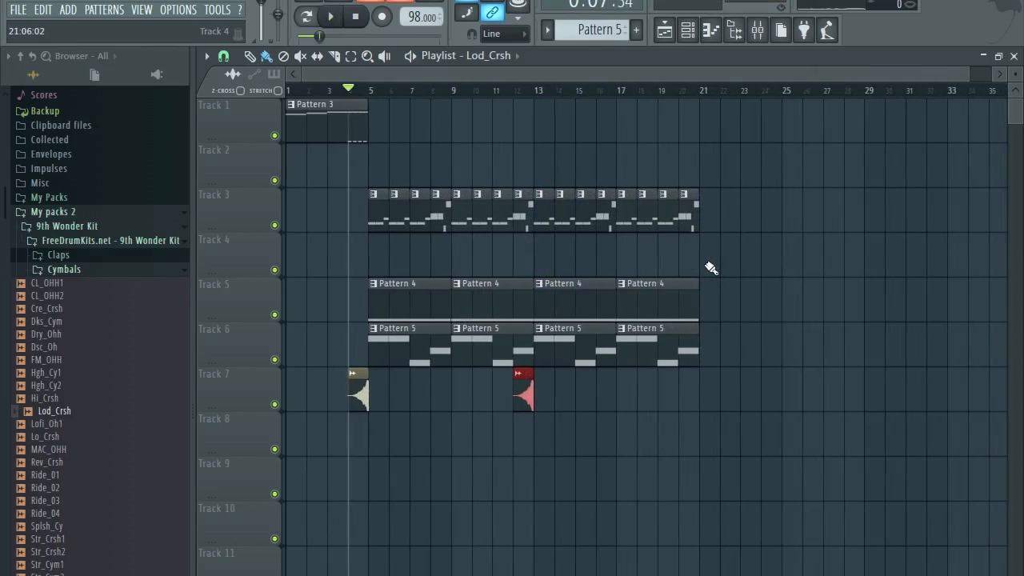
pyautogui.click(68, 213)
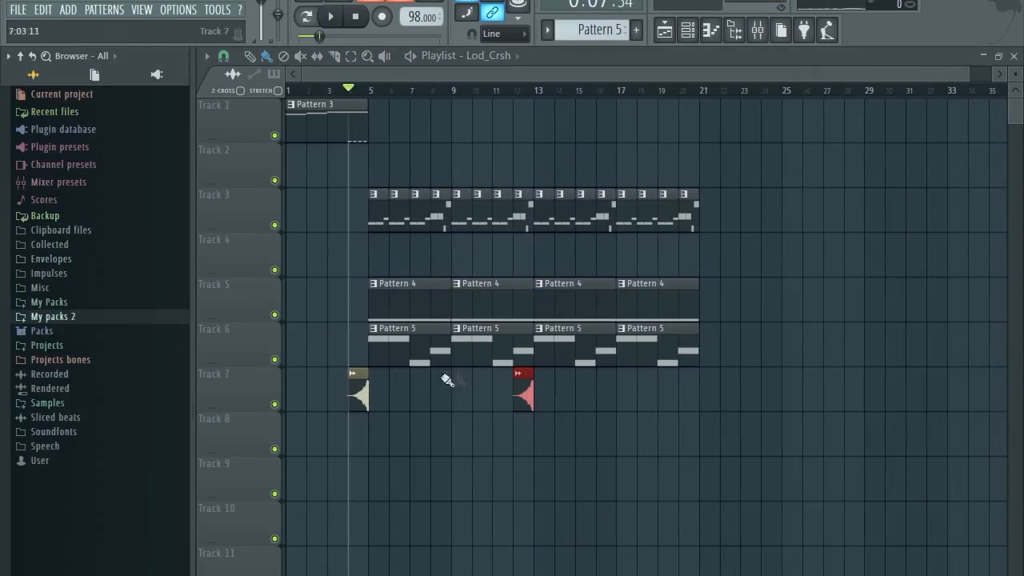